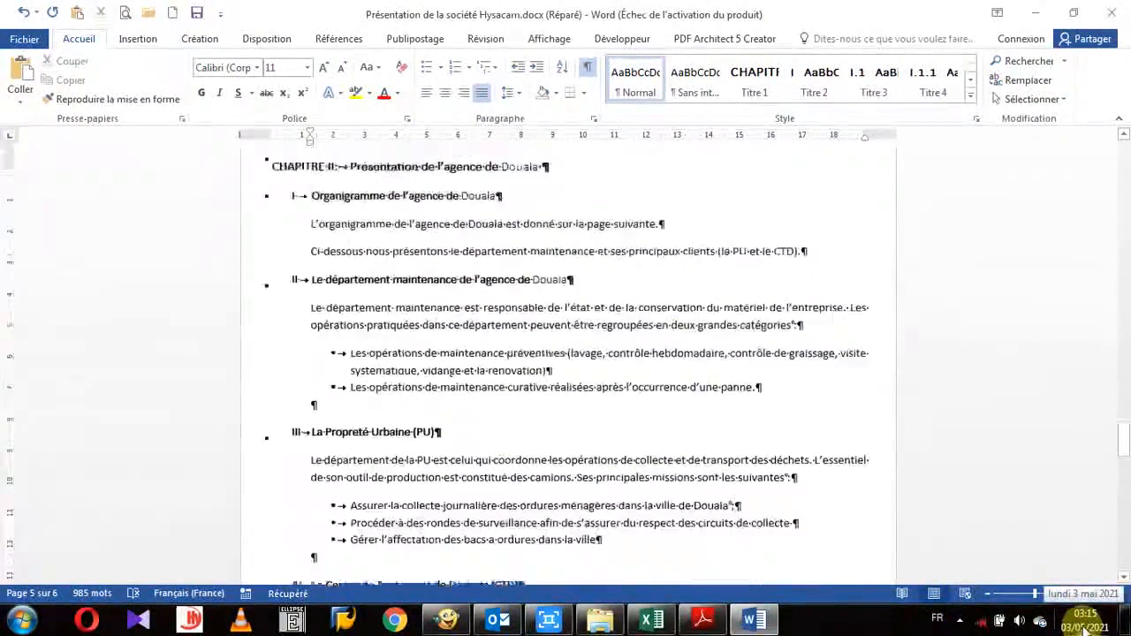
Step: Lay out the section containing Chapter I, "Présentation de la société Hysacam", in two columns
scroll(1085, 629, "up", 3)
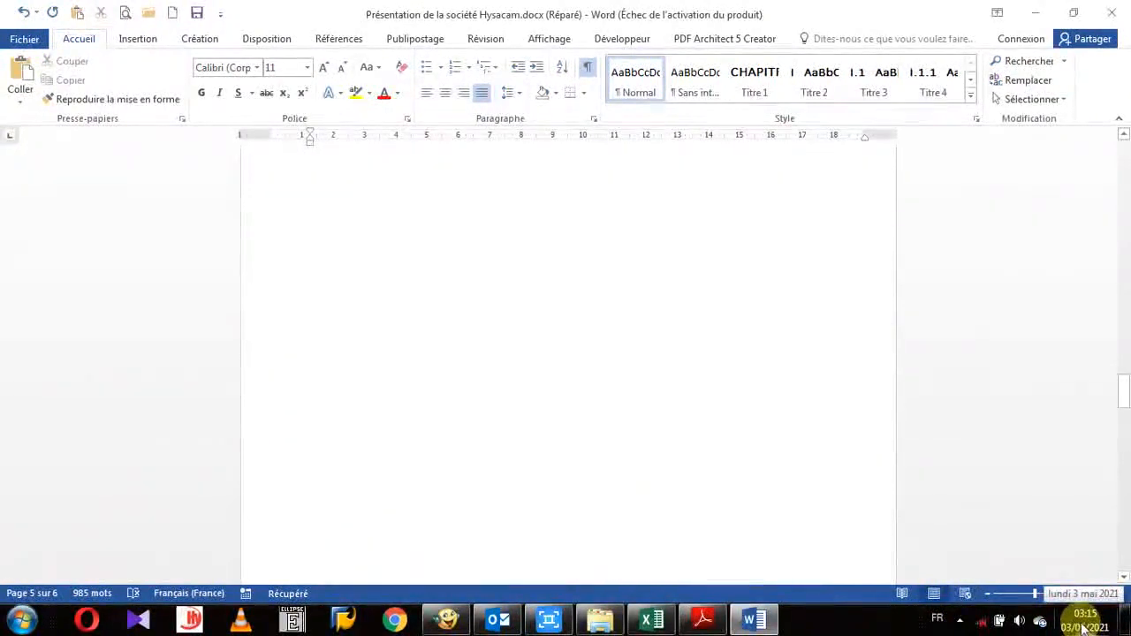
scroll(1085, 629, "up", 5)
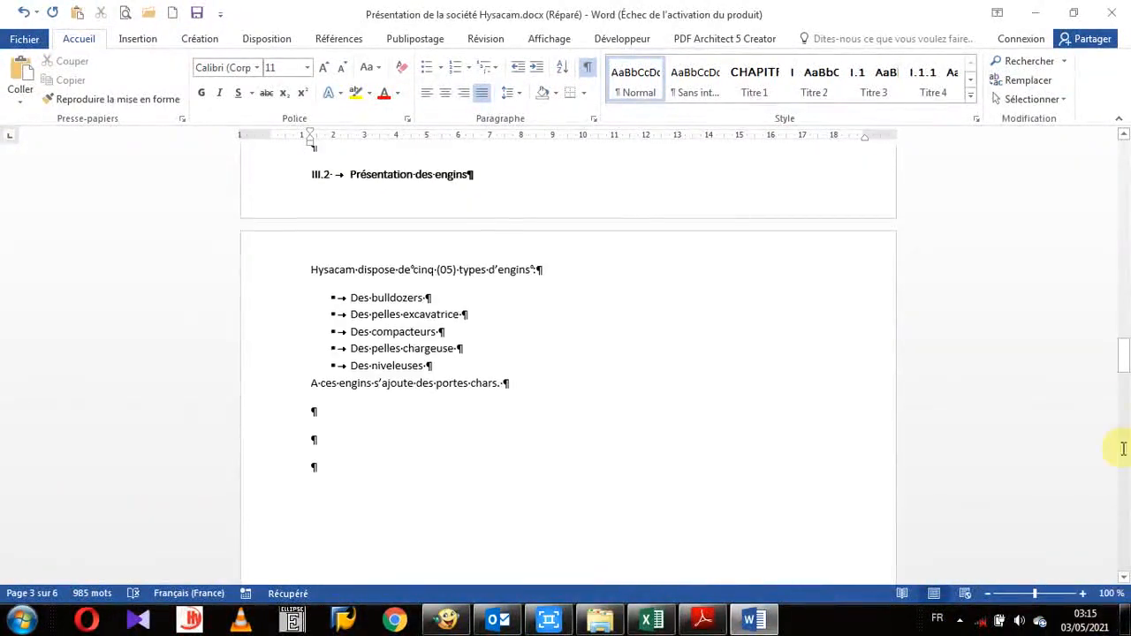
left_click_drag(1124, 358, 1124, 299)
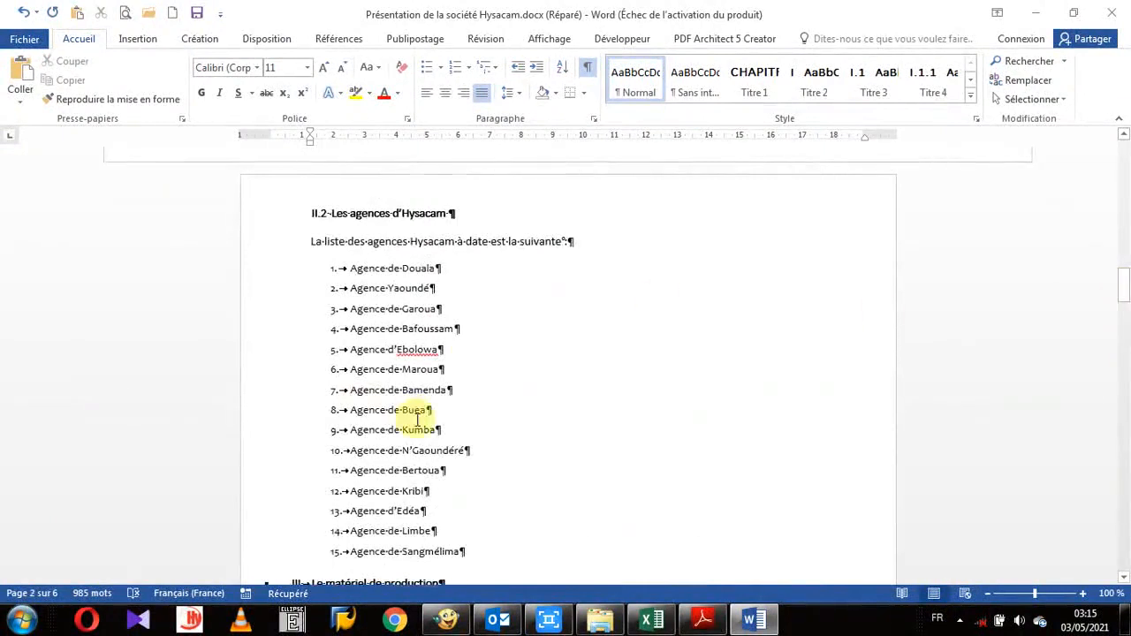
scroll(419, 419, "down", 1)
scroll(419, 419, "up", 12)
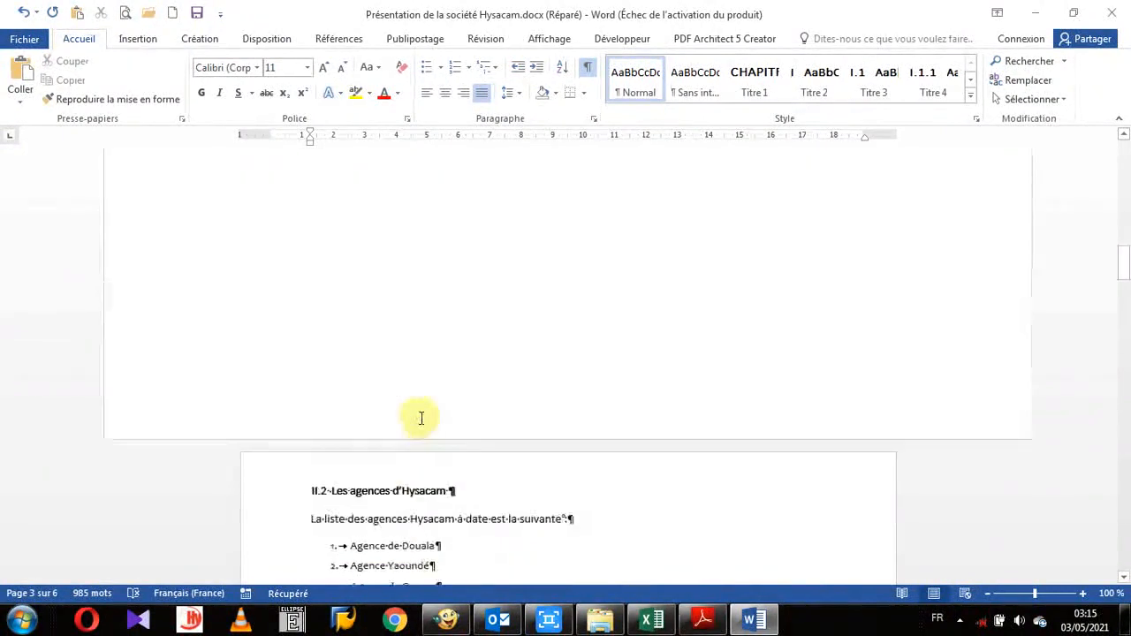
scroll(421, 419, "up", 15)
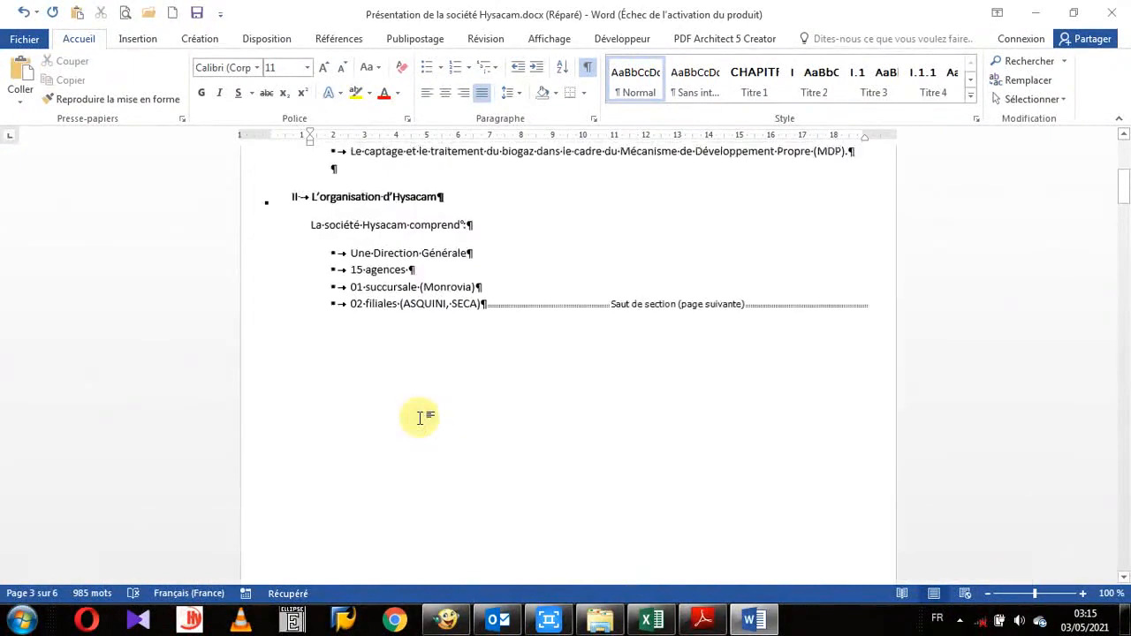
scroll(606, 397, "up", 3)
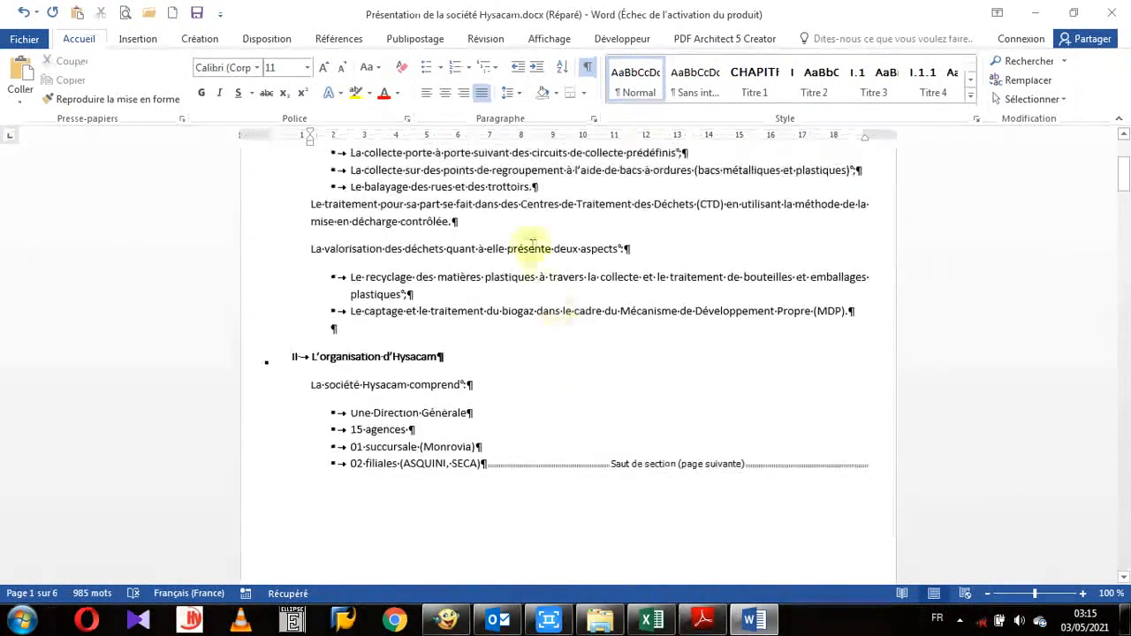
scroll(632, 323, "up", 3)
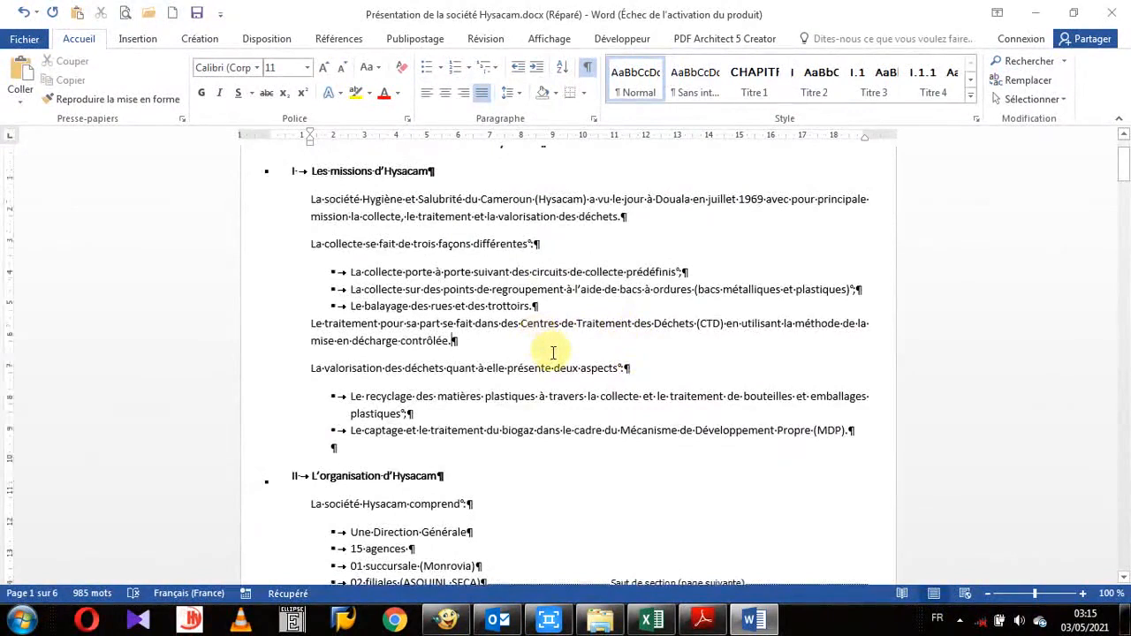
scroll(553, 353, "up", 2)
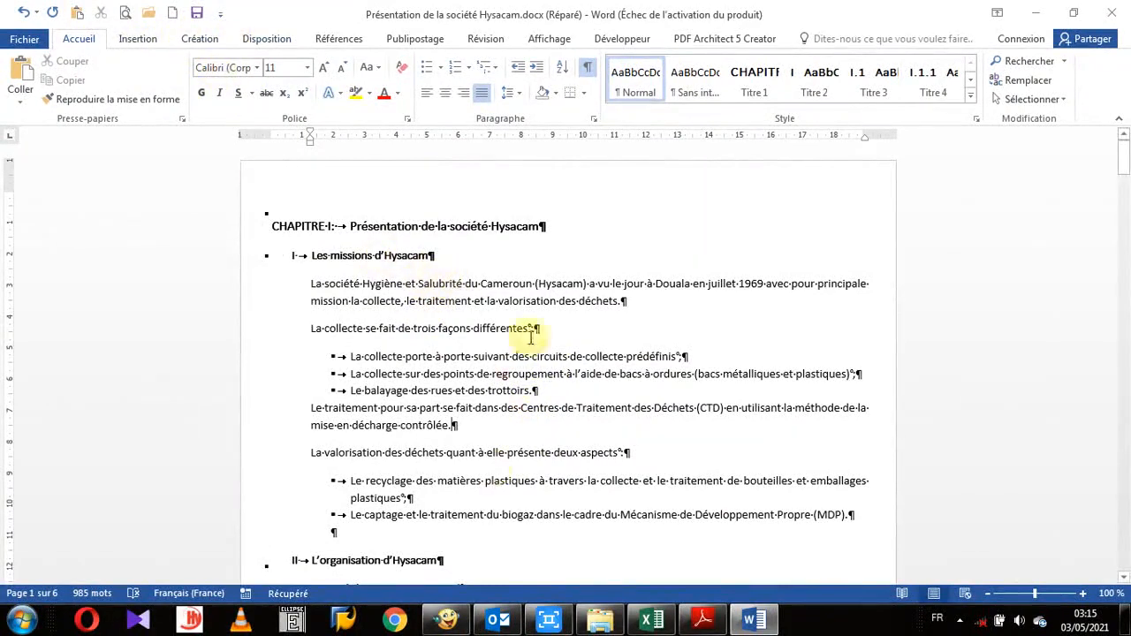
left_click(285, 41)
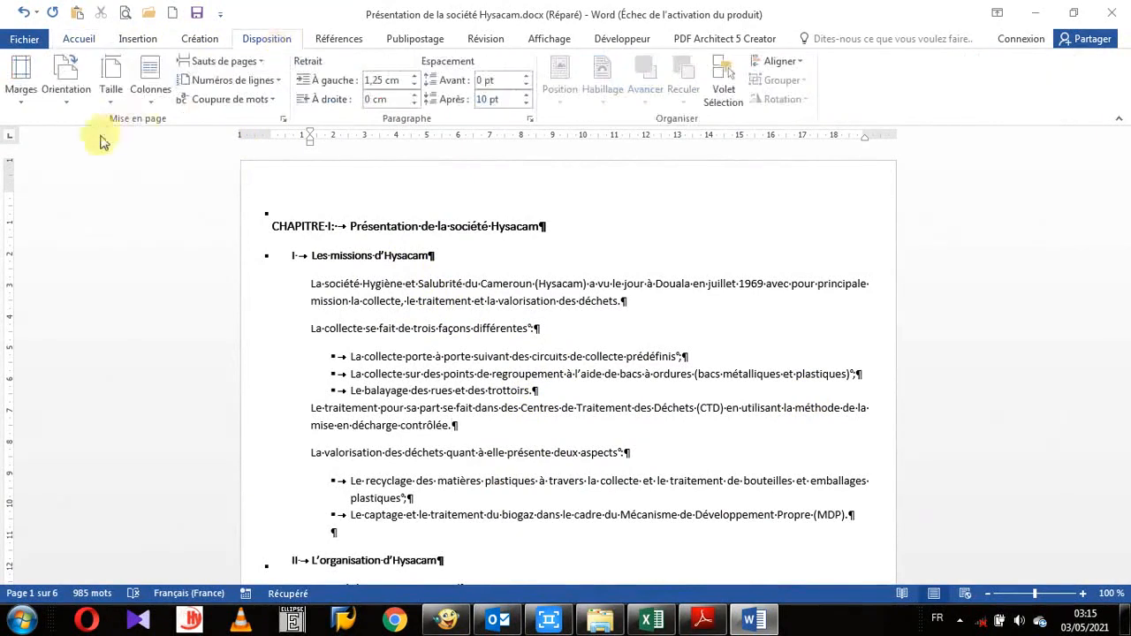
left_click(146, 107)
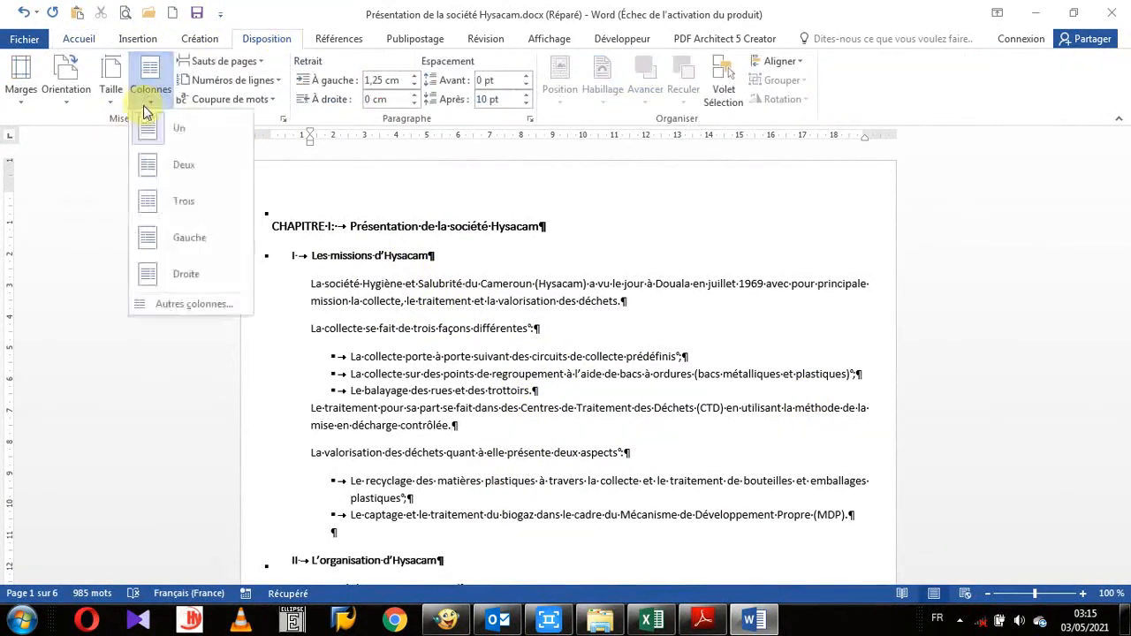
left_click(167, 174)
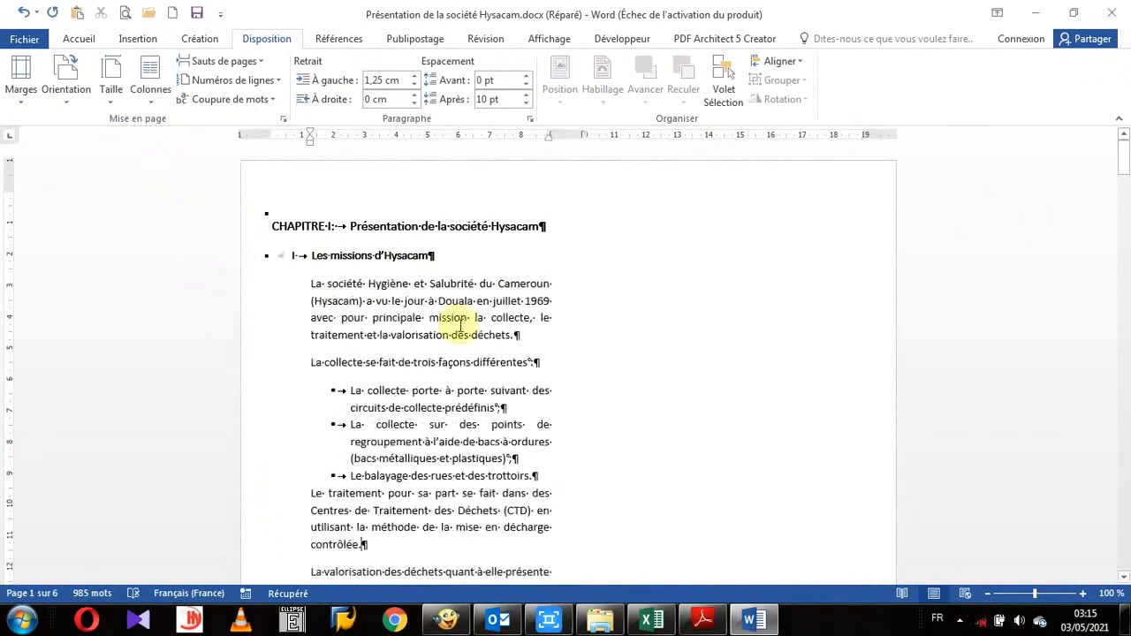
Step: Examine how the text of the first page flows in the two-column layout, down to the section break
scroll(457, 307, "down", 10)
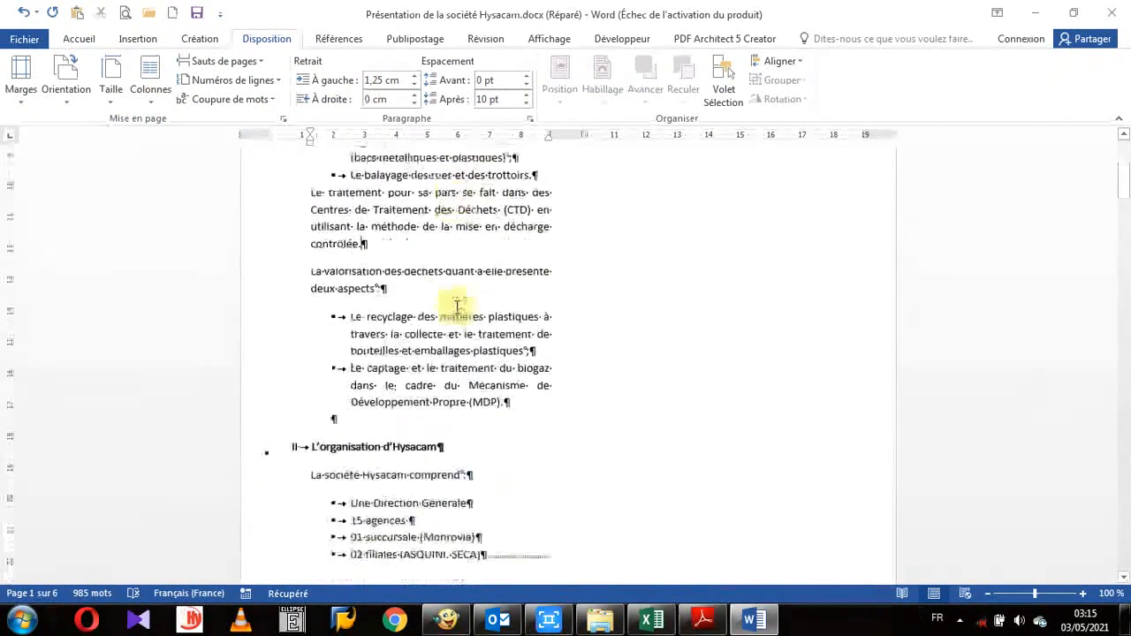
scroll(467, 341, "down", 3)
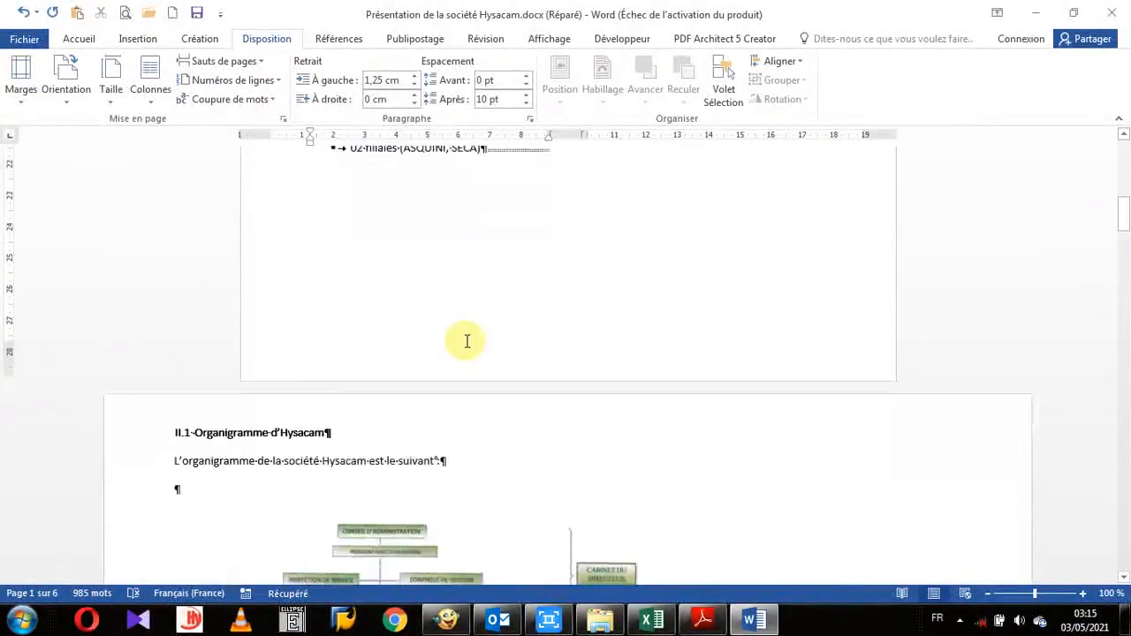
scroll(477, 318, "up", 4)
scroll(461, 297, "up", 1)
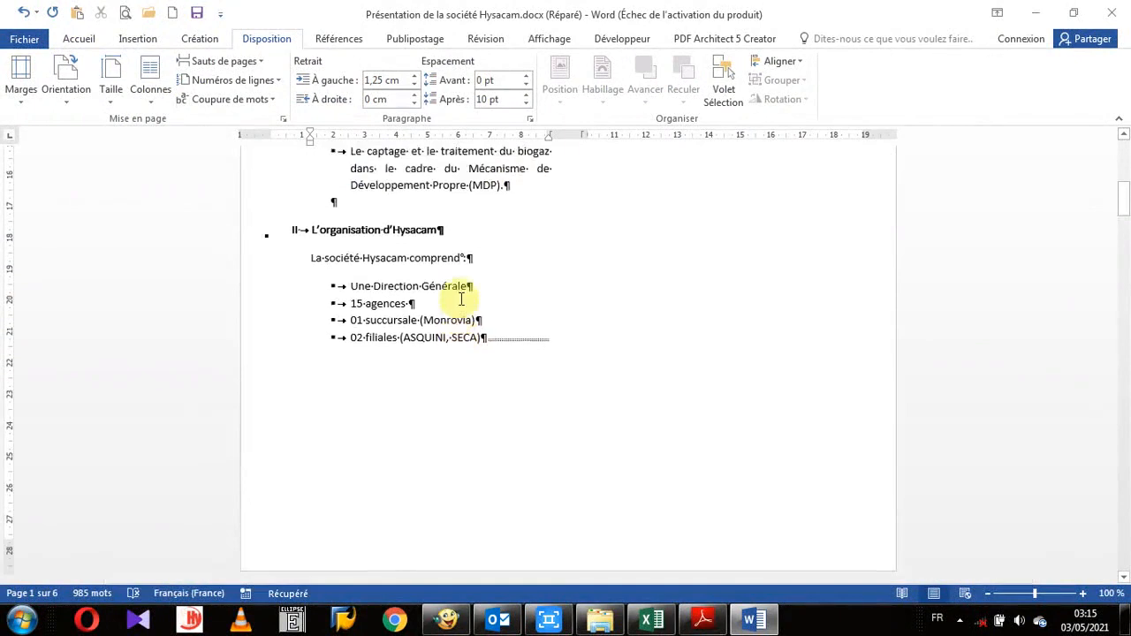
scroll(506, 344, "up", 13)
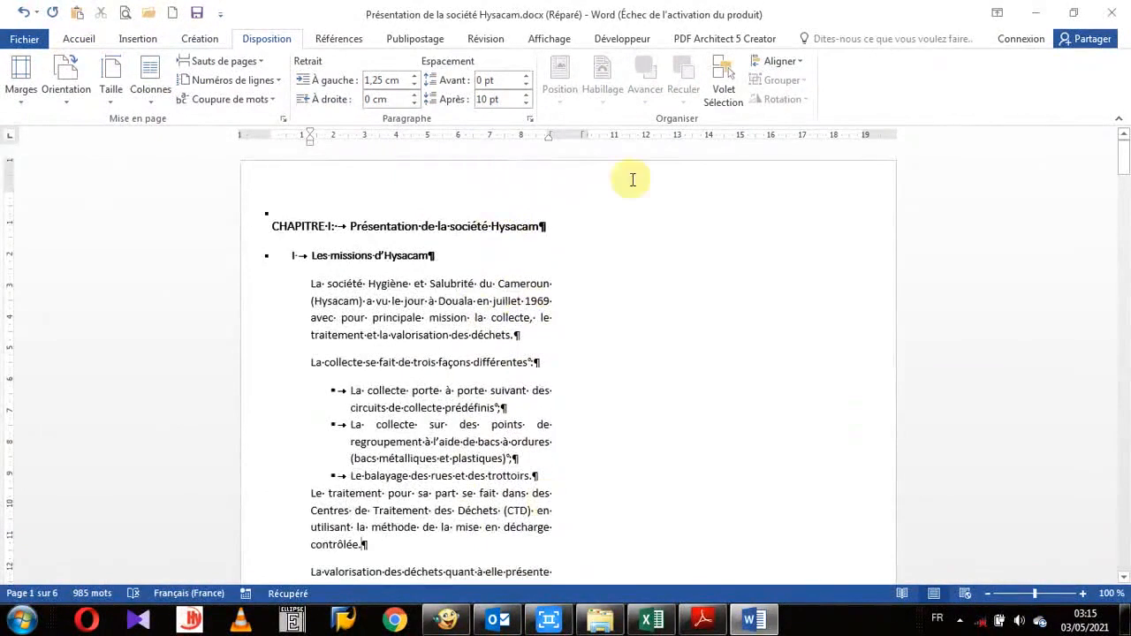
scroll(638, 370, "down", 2)
scroll(639, 369, "down", 12)
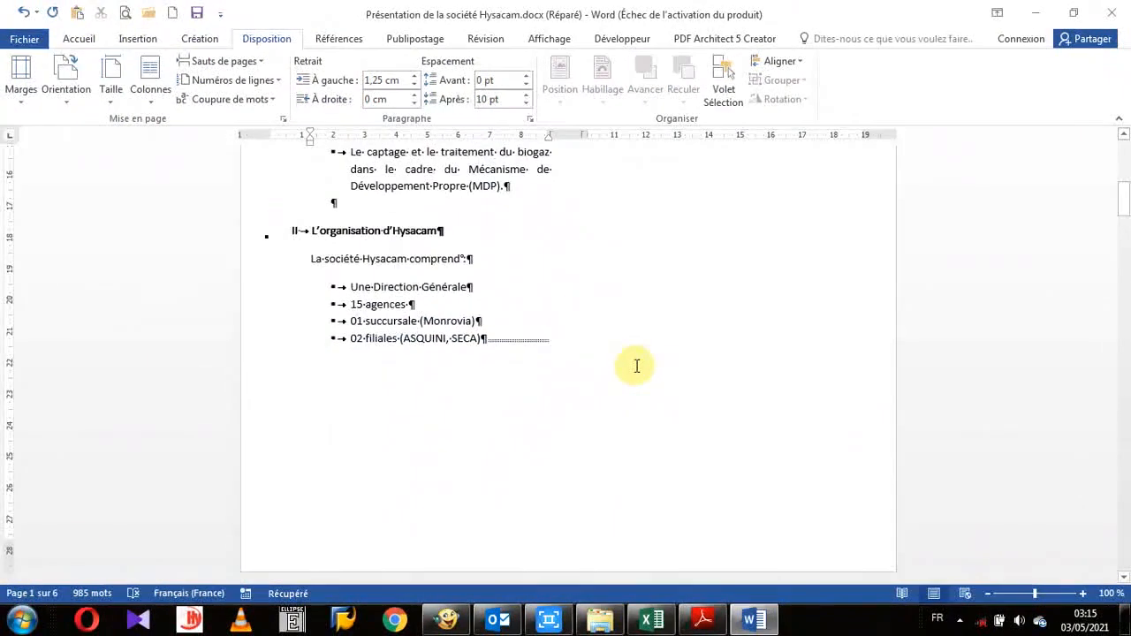
scroll(636, 366, "up", 5)
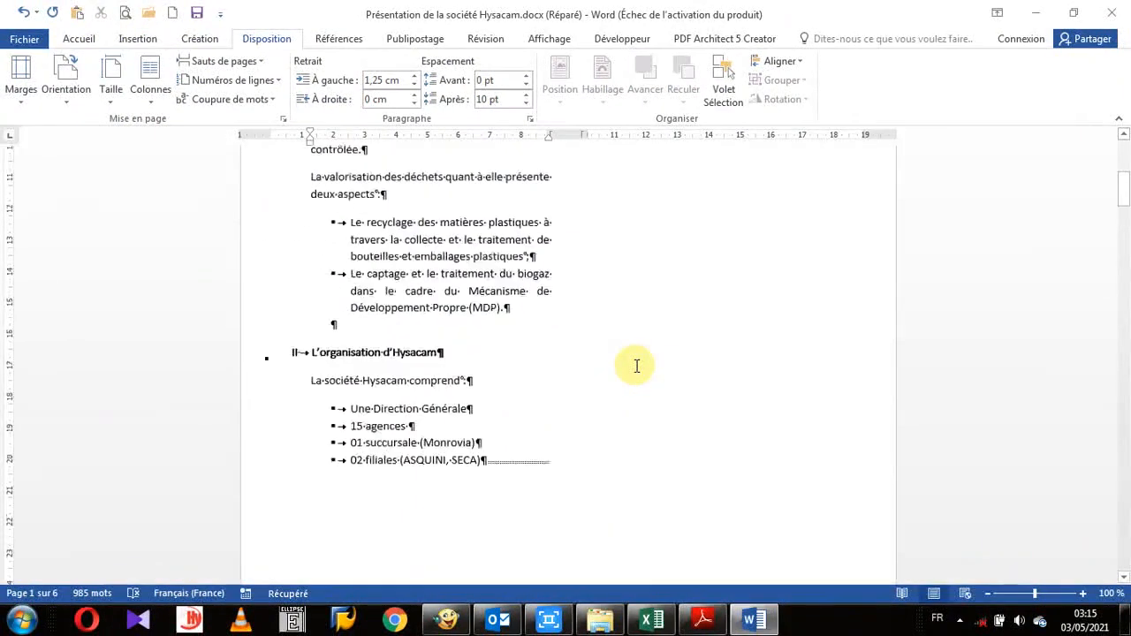
Step: Insert a column break just before the heading "L'organisation d'Hysacam"
scroll(636, 366, "down", 2)
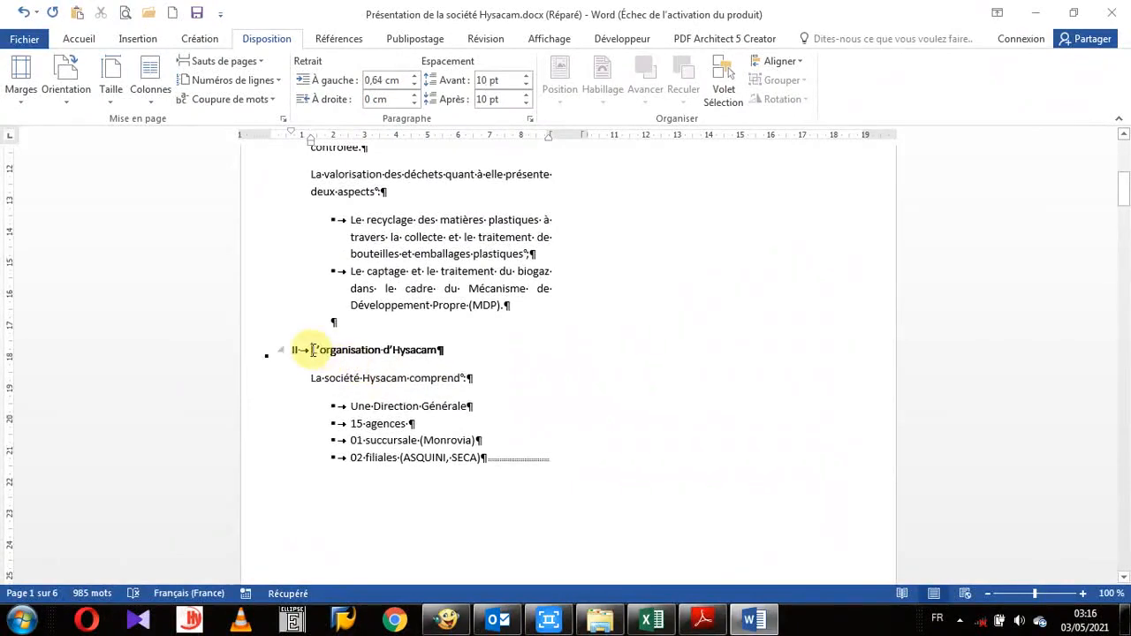
left_click(262, 62)
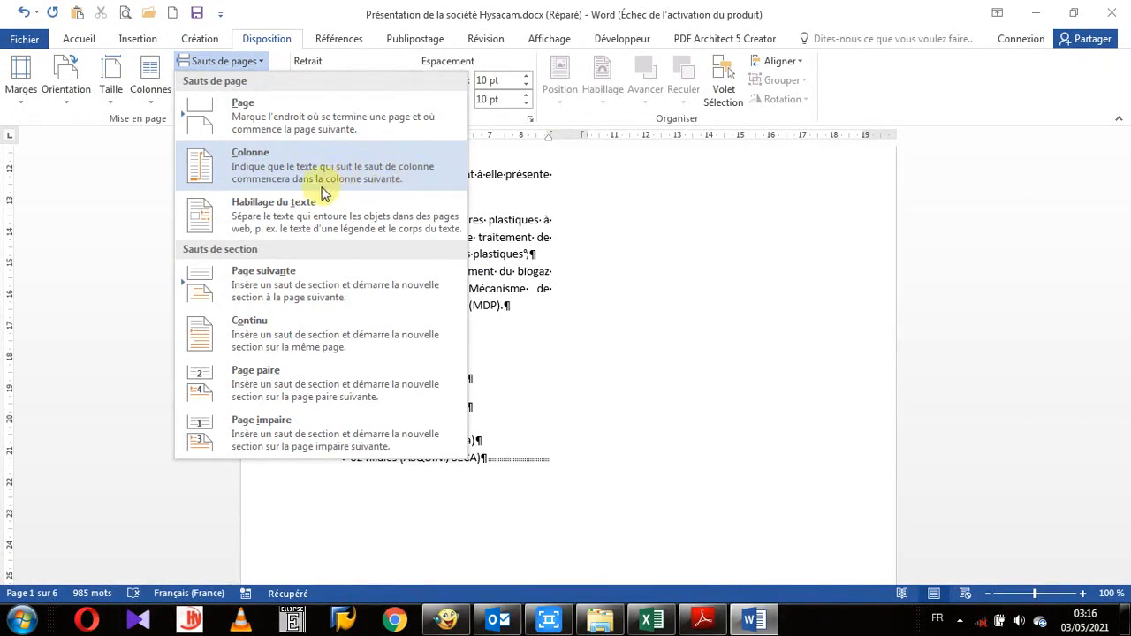
left_click(370, 182)
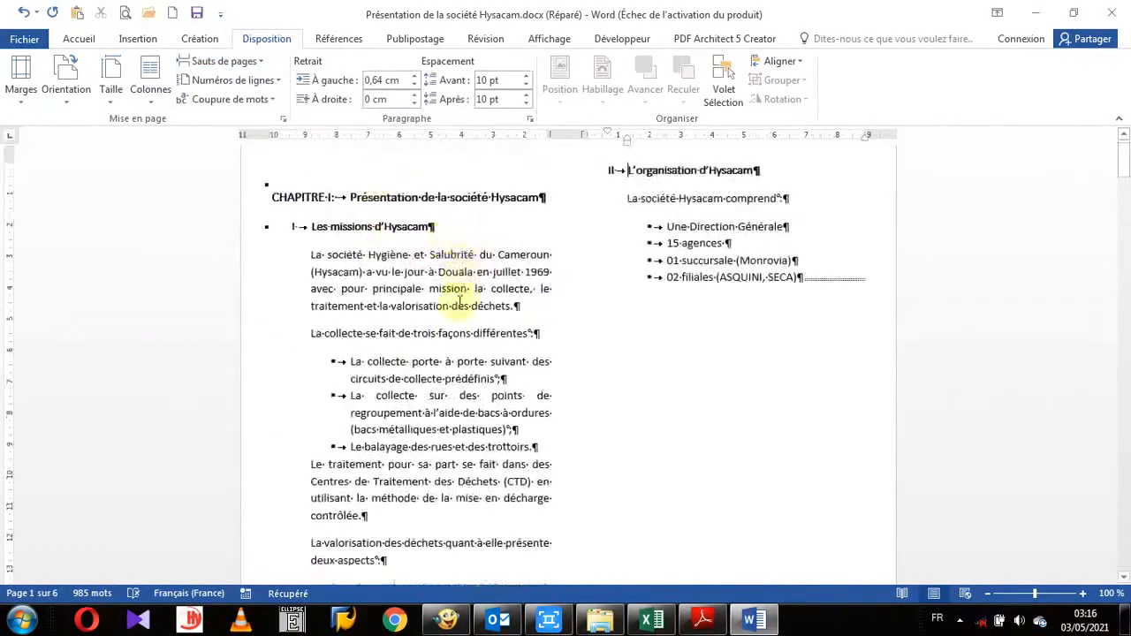
Step: Check the column break after section I and compare the contents of both columns on the first page
scroll(458, 318, "down", 3)
scroll(457, 318, "down", 4)
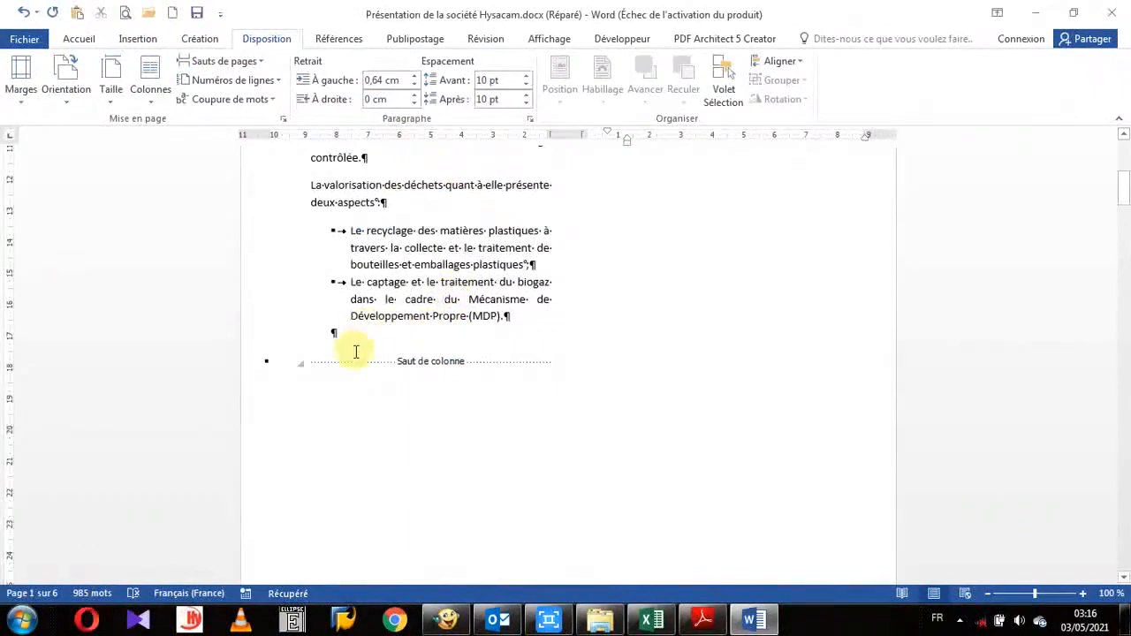
scroll(442, 332, "up", 8)
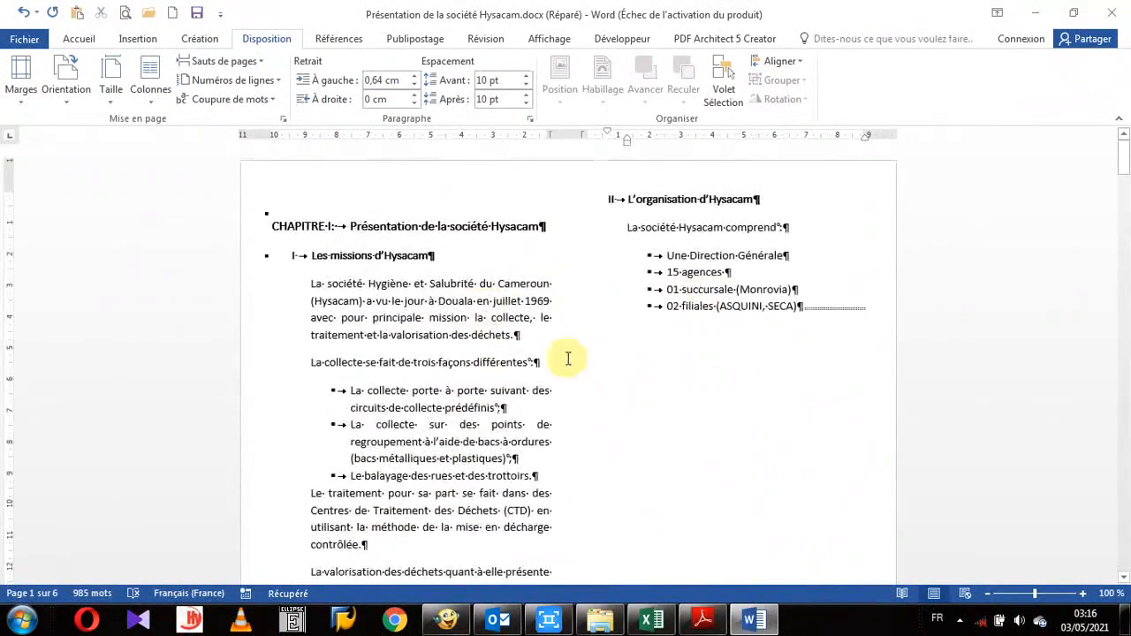
scroll(513, 346, "down", 2)
scroll(468, 370, "up", 2)
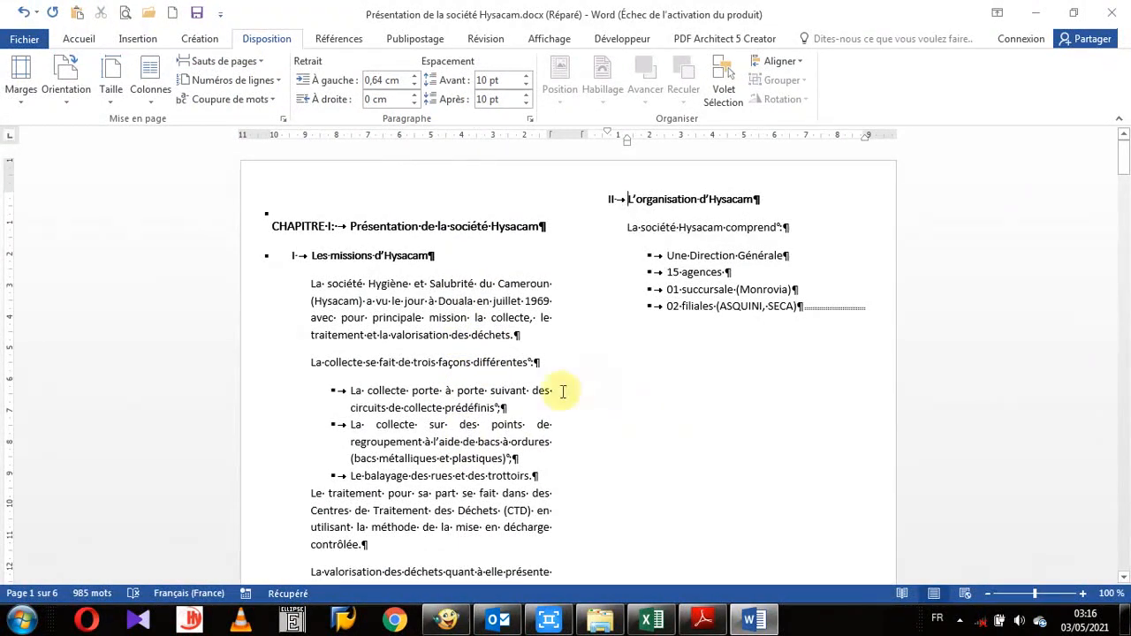
scroll(565, 389, "down", 3)
scroll(601, 356, "up", 3)
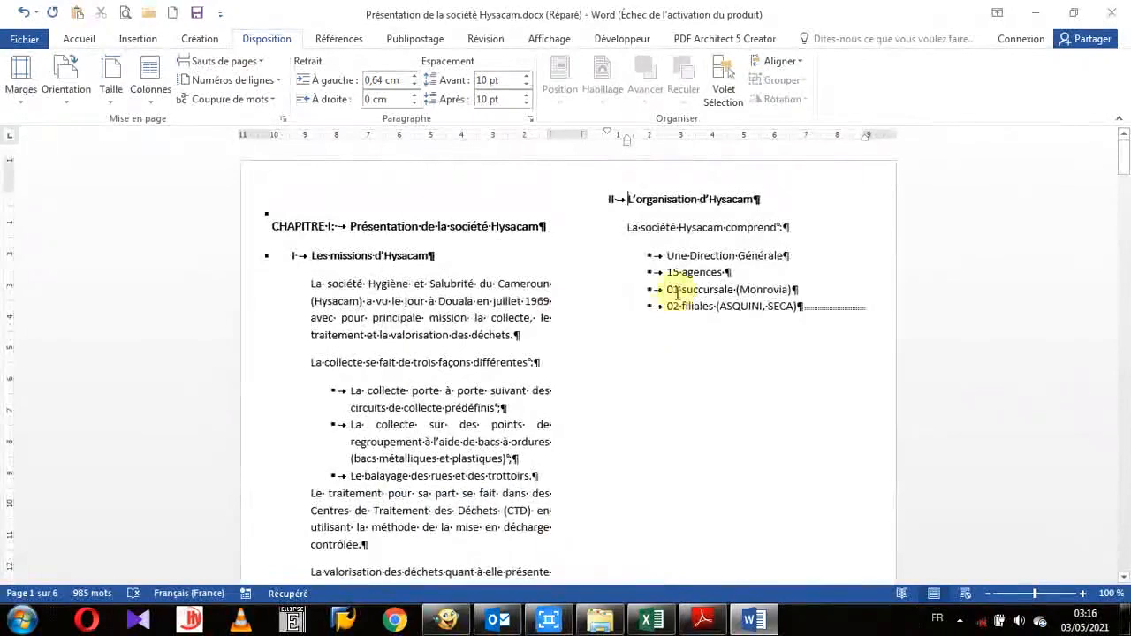
scroll(619, 369, "down", 9)
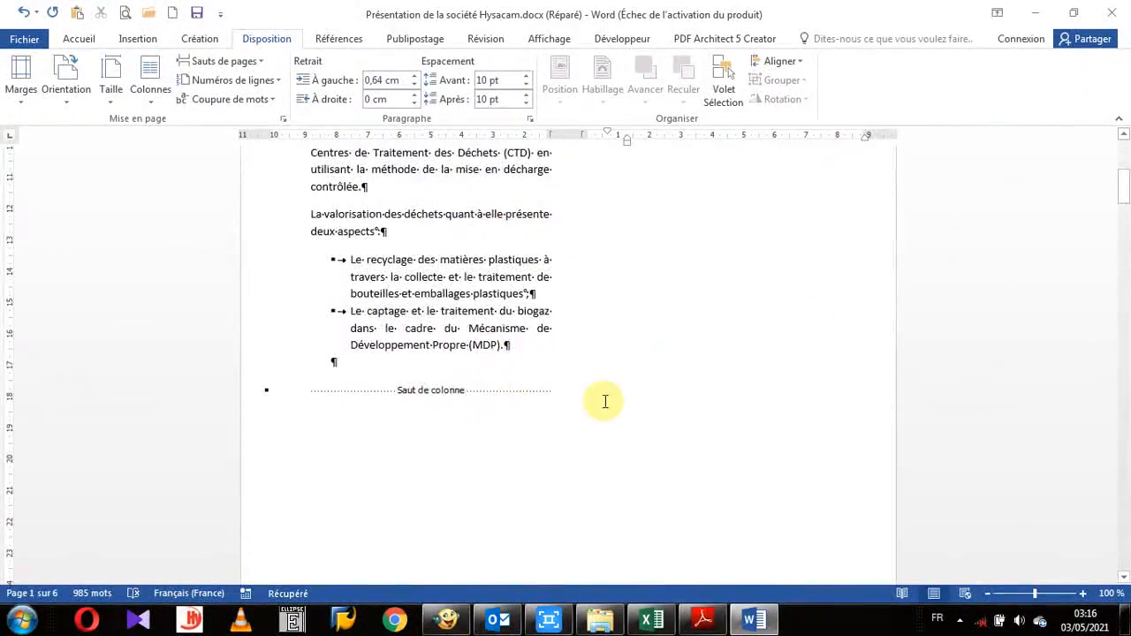
scroll(583, 388, "up", 9)
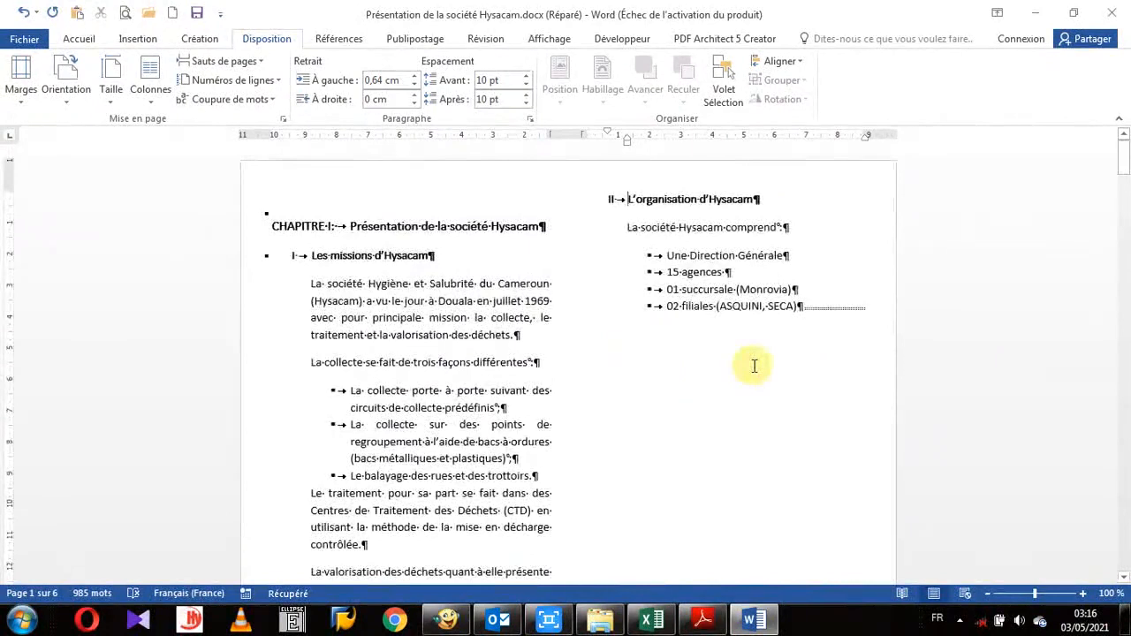
scroll(518, 462, "down", 9)
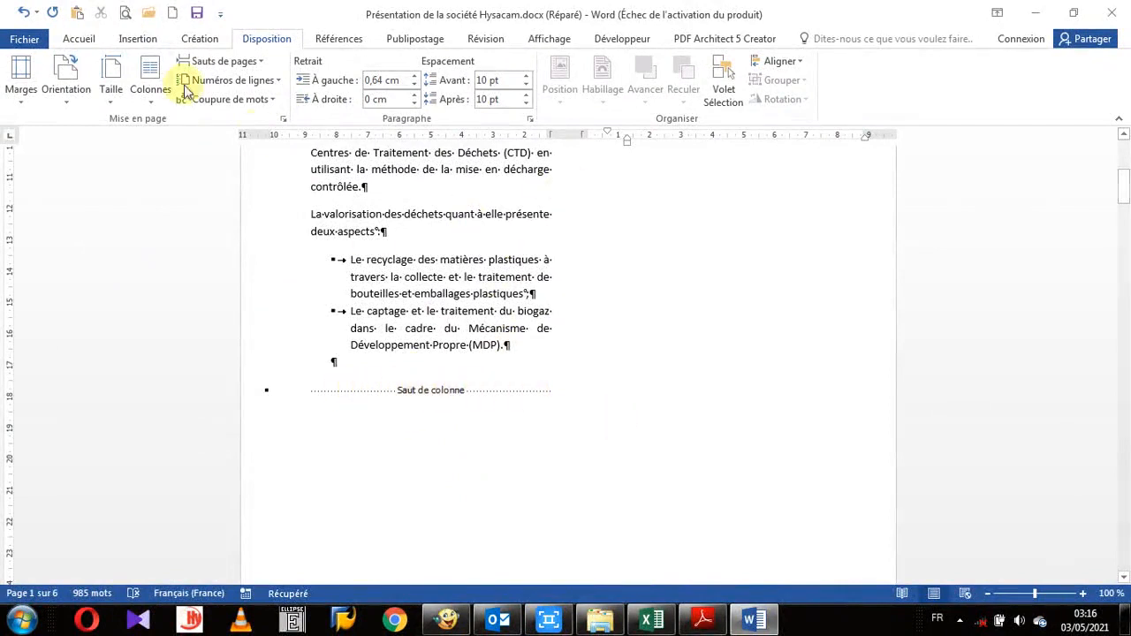
Step: Locate the option that shows formatting marks and review the column break and both columns of the first page again
left_click(78, 39)
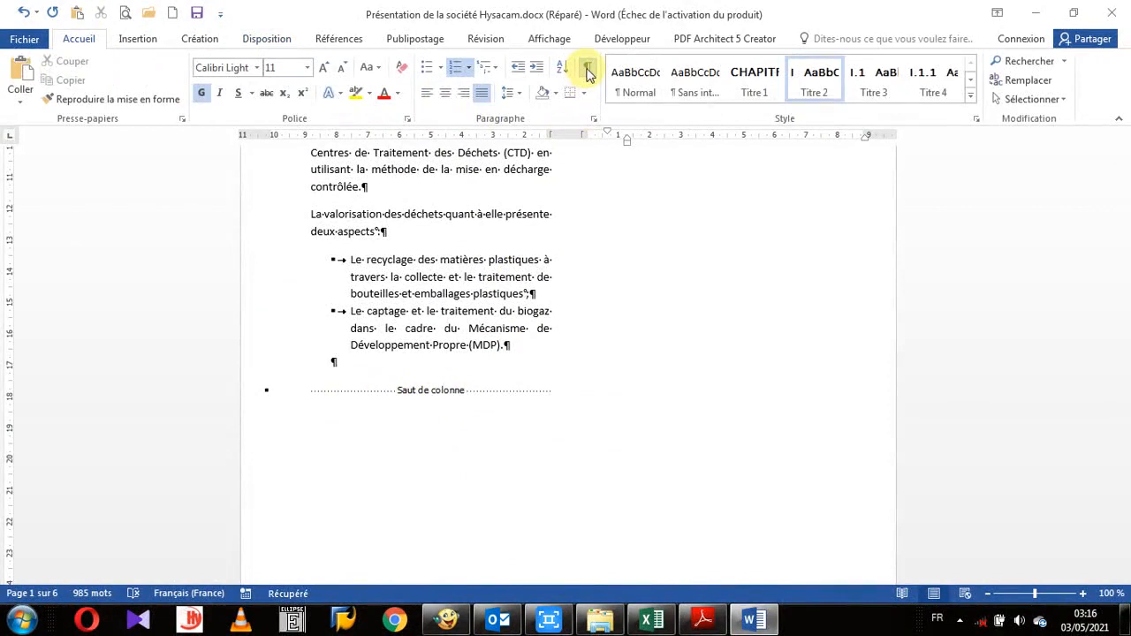
left_click(550, 354)
scroll(550, 354, "up", 6)
scroll(543, 353, "up", 1)
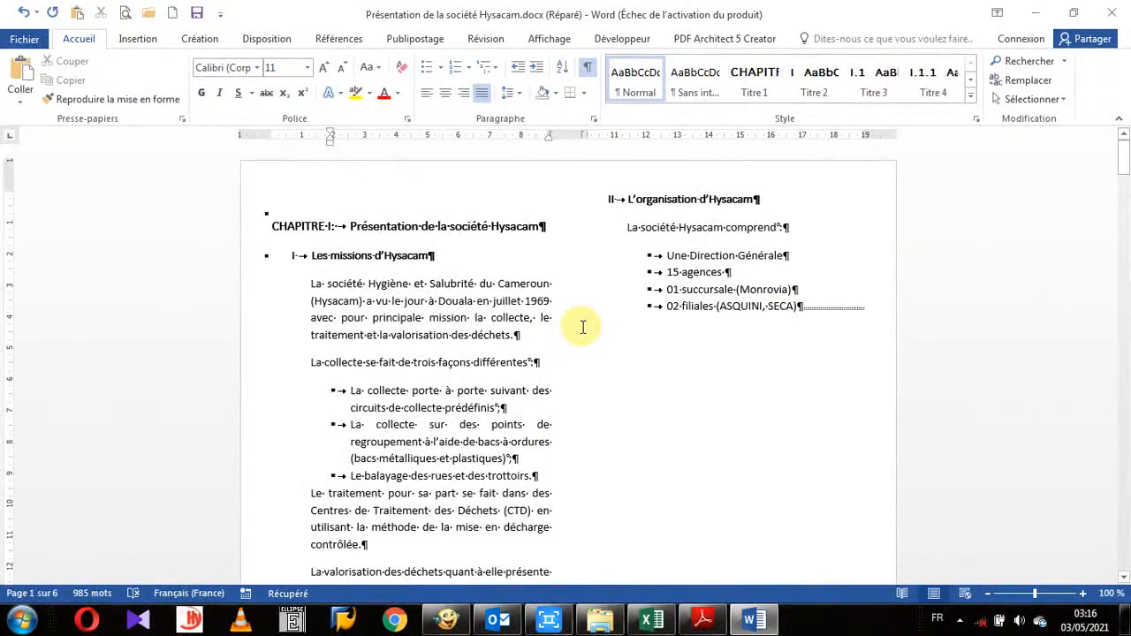
scroll(582, 327, "down", 3)
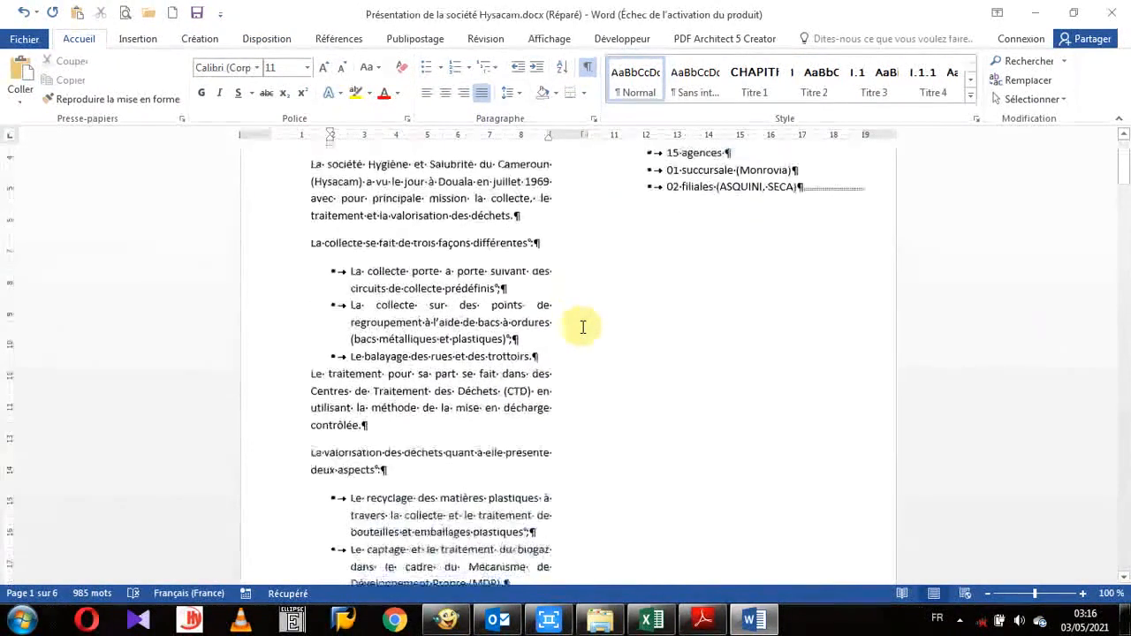
scroll(582, 327, "up", 3)
scroll(582, 327, "down", 13)
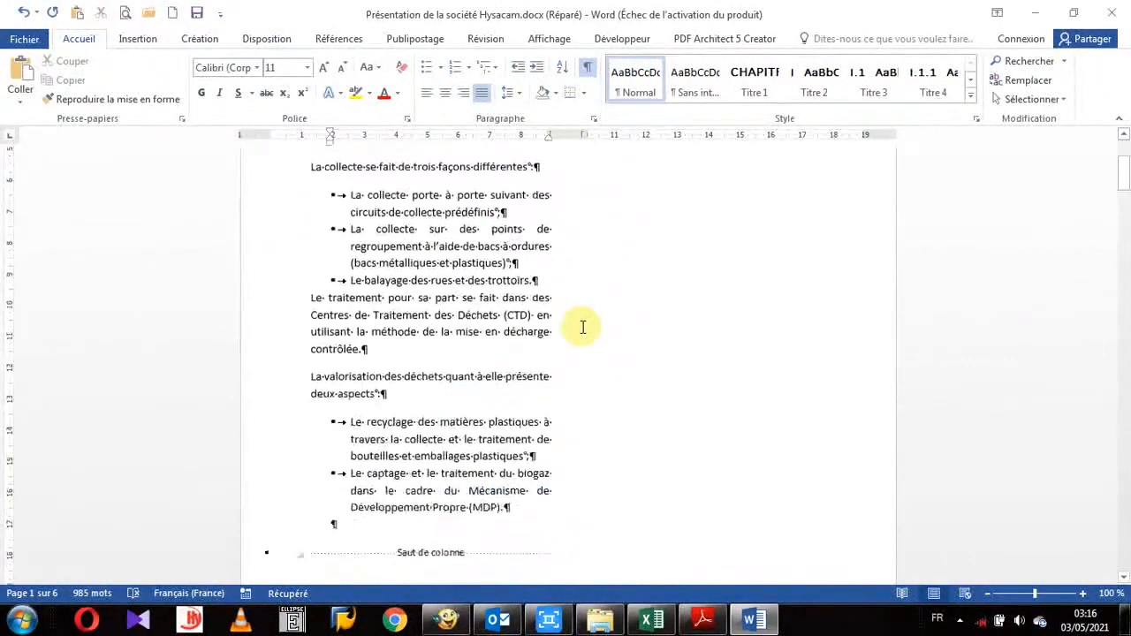
scroll(582, 327, "up", 14)
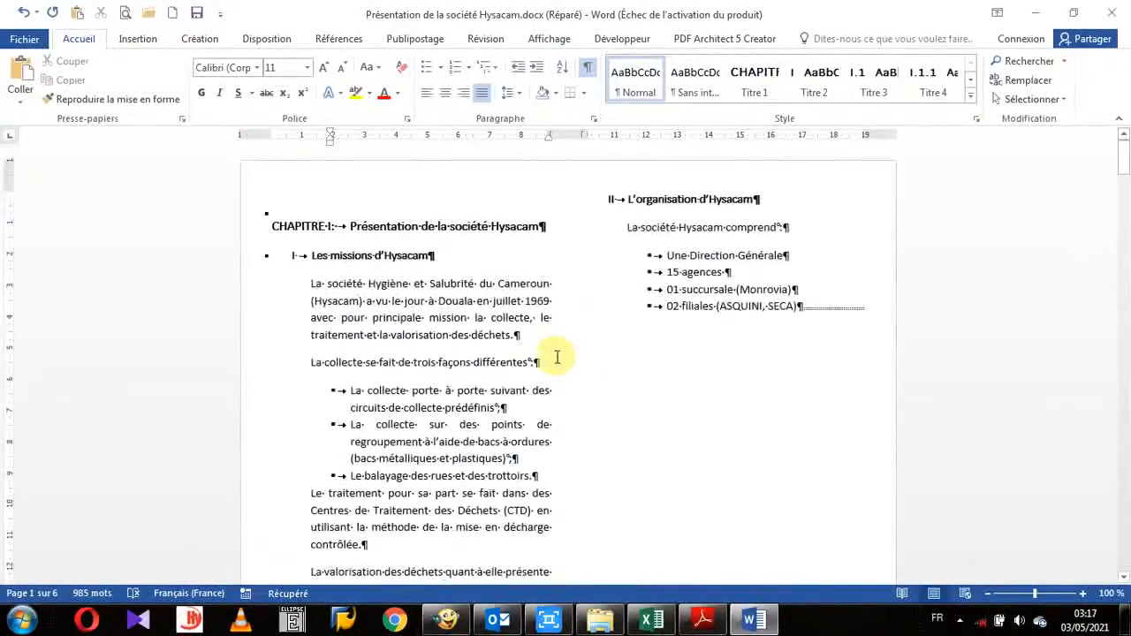
Step: Look through the rest of the Hysacam document, from the organisation chart to the lists of production equipment
scroll(558, 357, "down", 13)
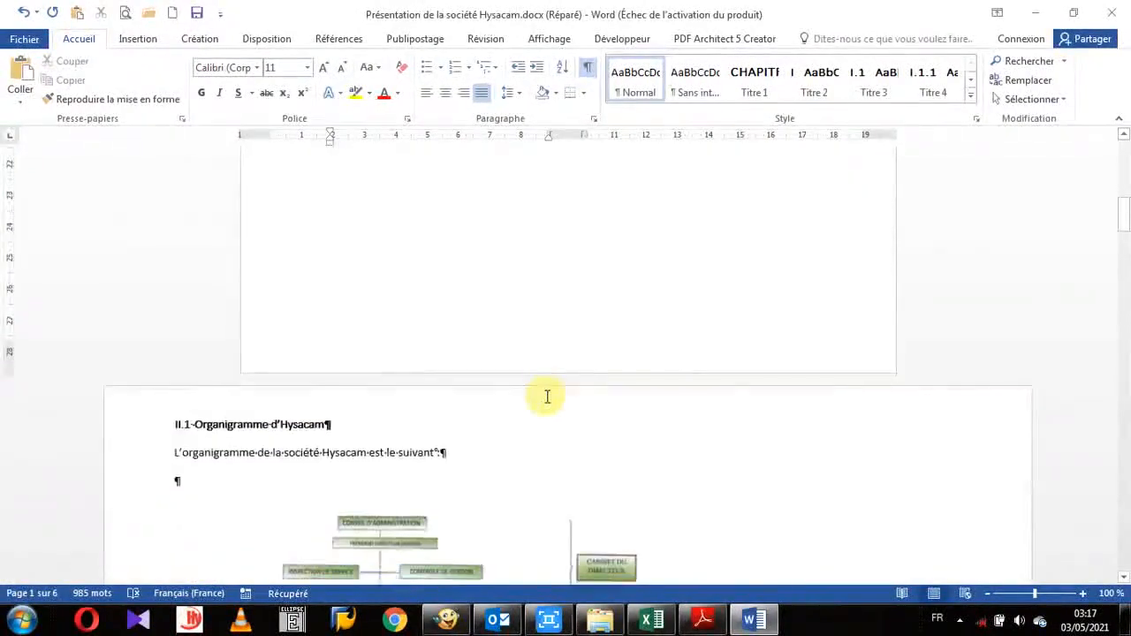
scroll(546, 396, "down", 3)
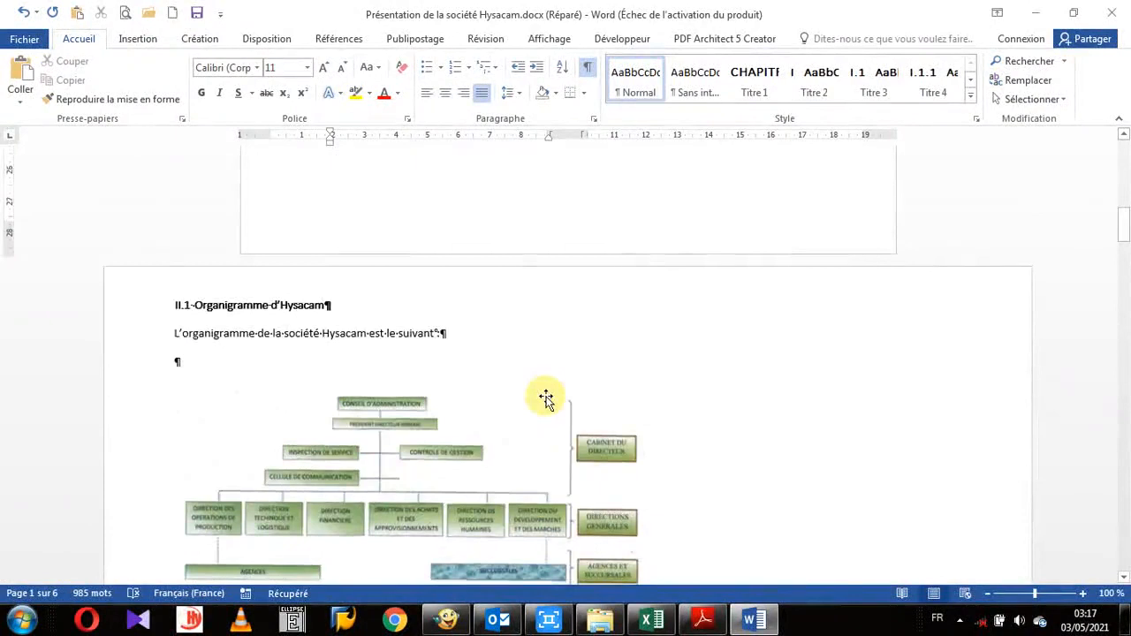
scroll(546, 397, "down", 4)
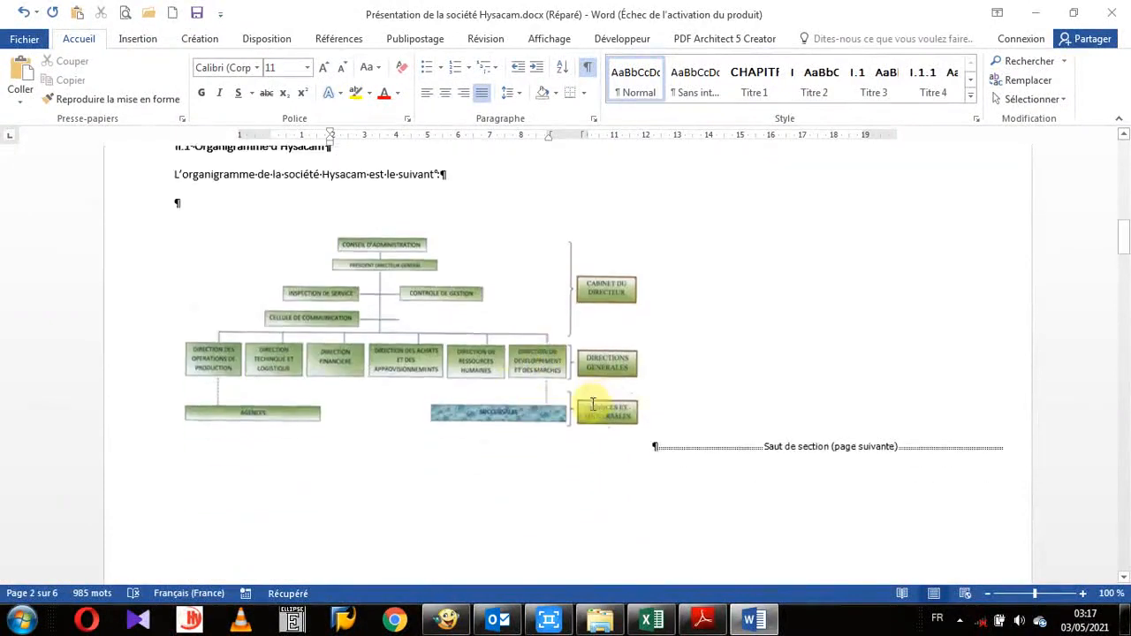
scroll(592, 404, "down", 15)
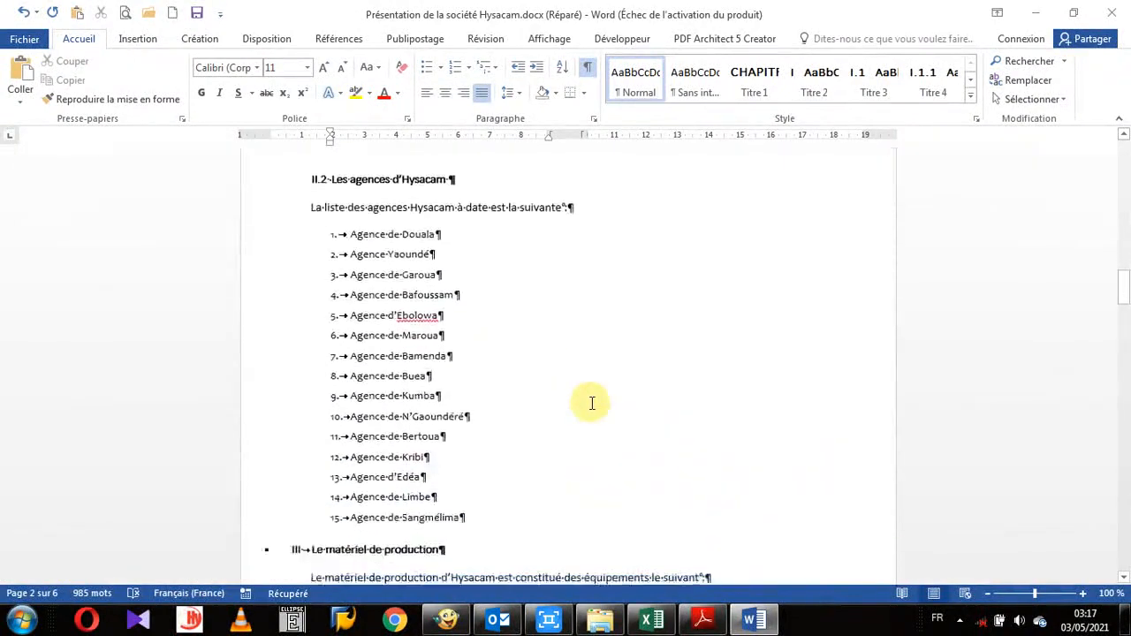
scroll(592, 404, "down", 3)
scroll(592, 404, "down", 7)
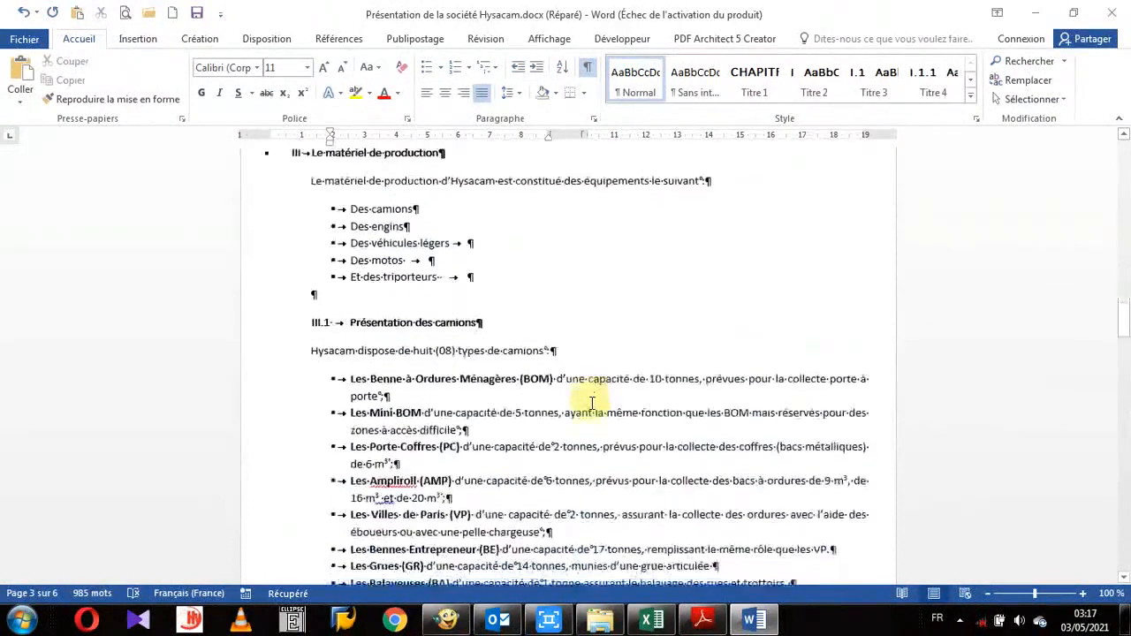
scroll(592, 404, "down", 17)
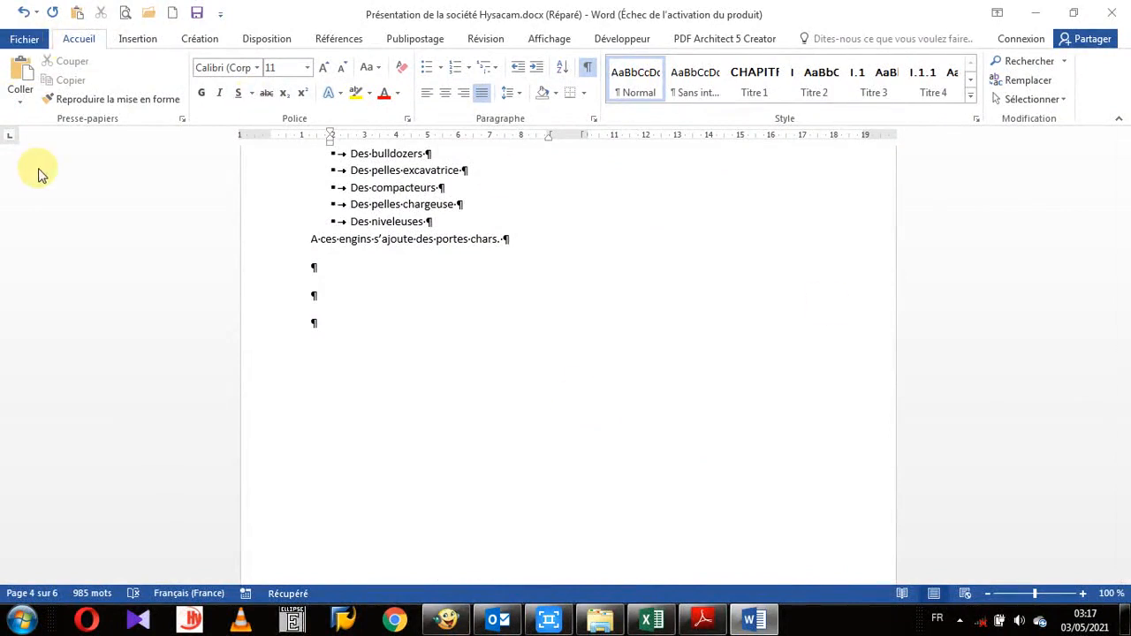
Step: Open the document Checking.docx from the Chapitre 5 folder inside Nouveau dossier de formation
key("alt+f")
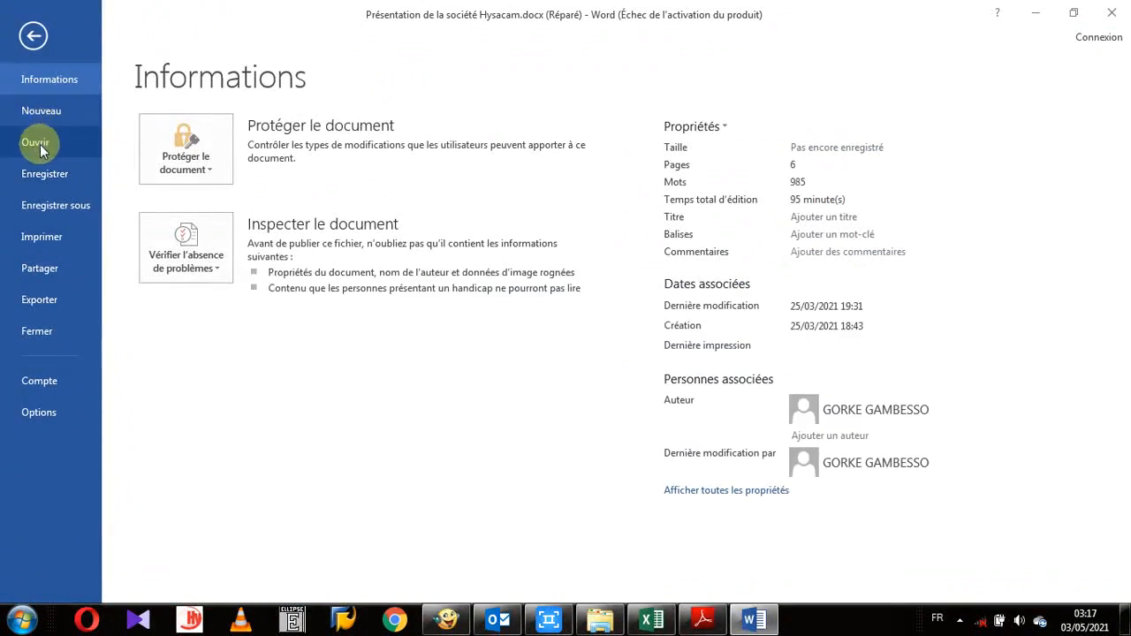
left_click(39, 144)
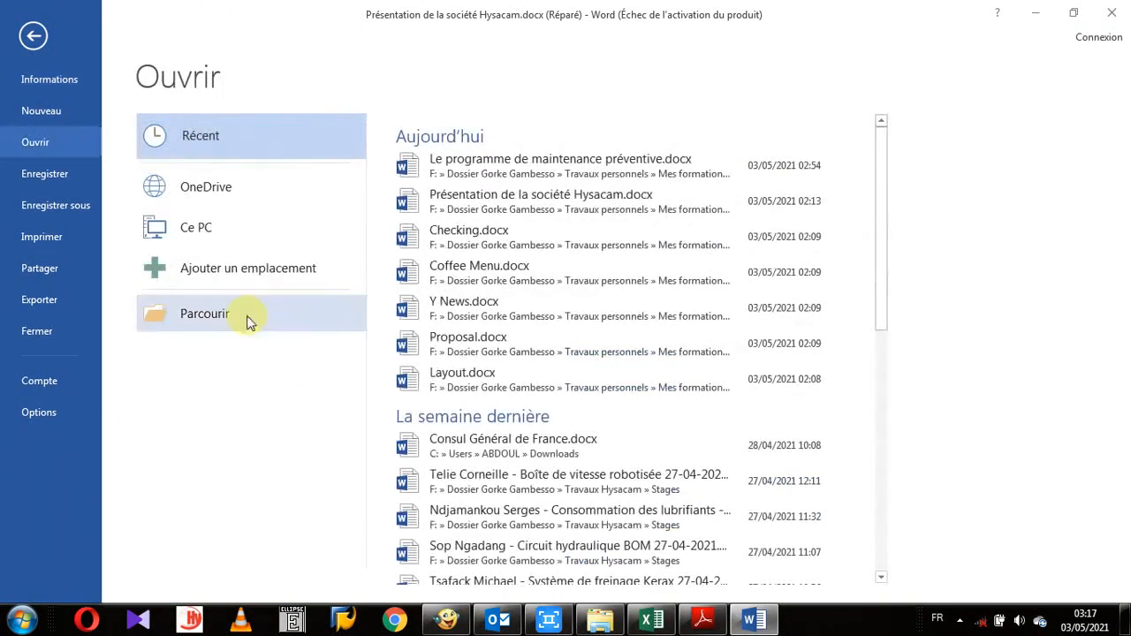
left_click(212, 317)
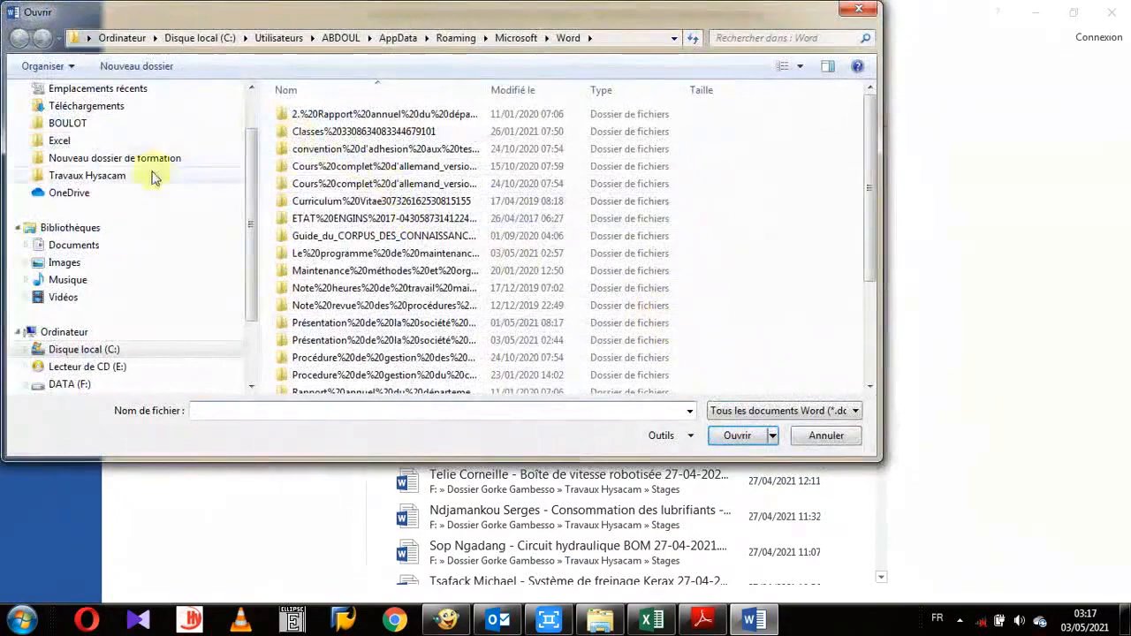
left_click(78, 157)
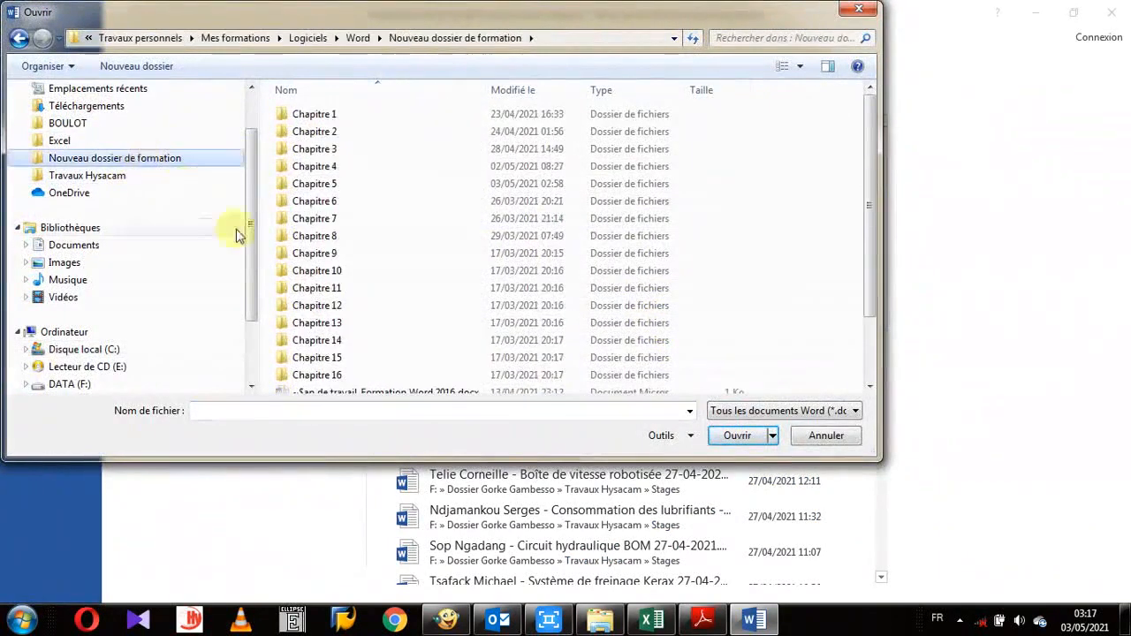
double_click(327, 181)
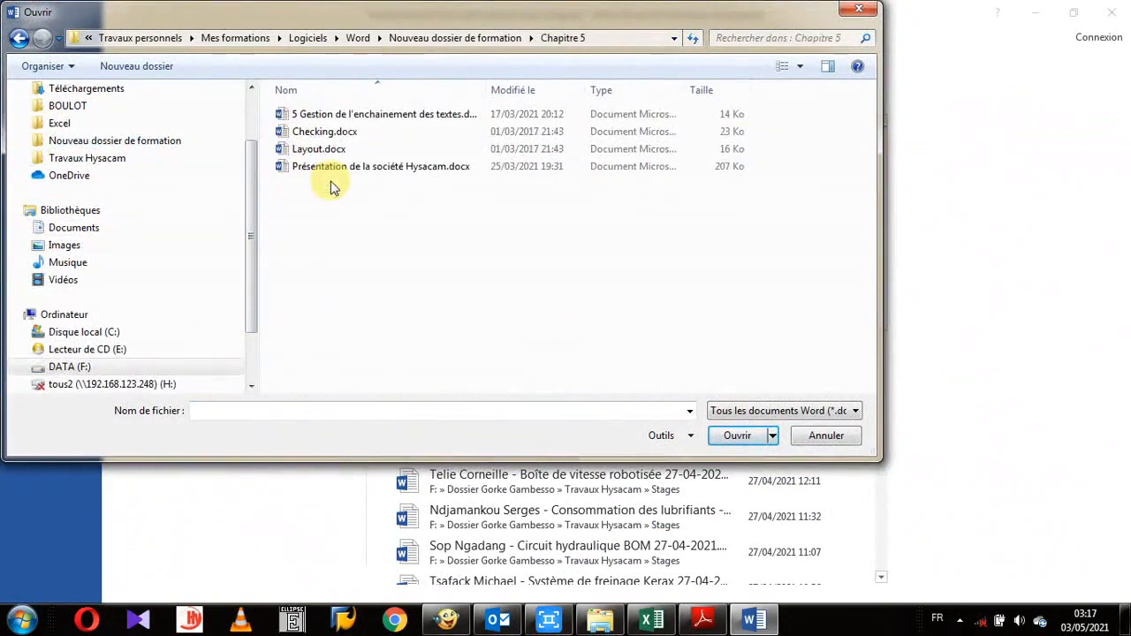
left_click(336, 132)
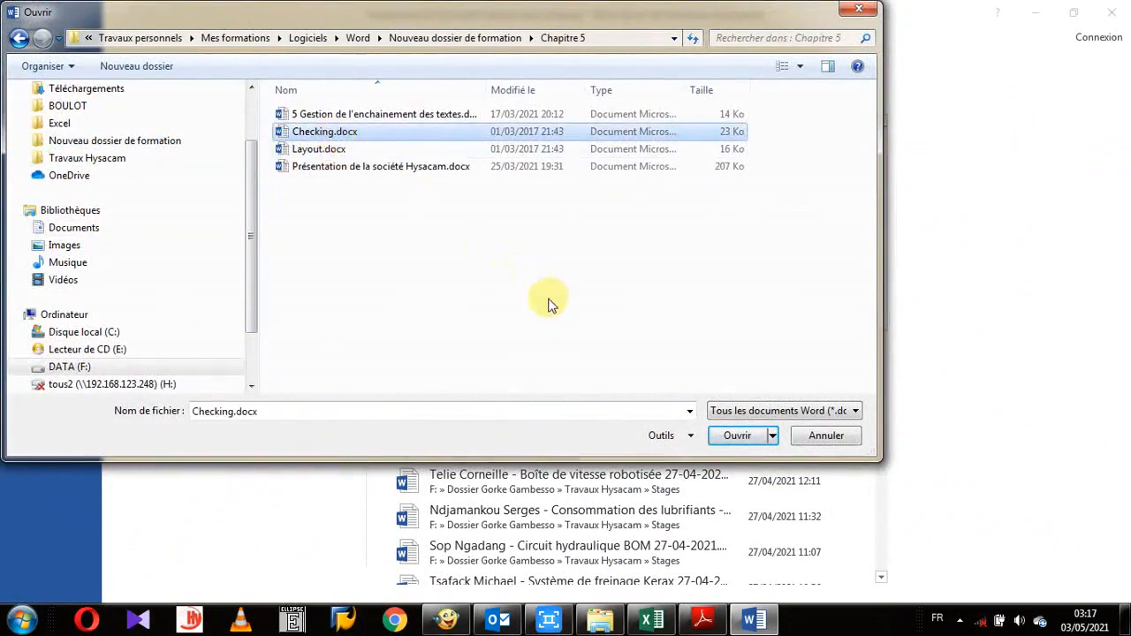
left_click(735, 436)
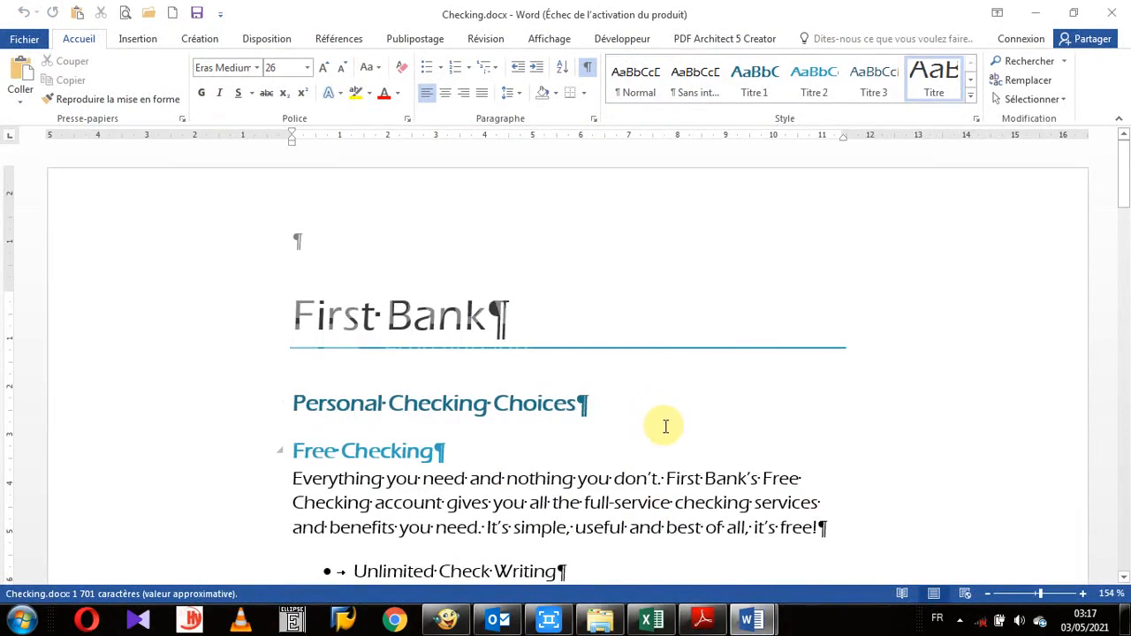
Step: Examine the First Bank title and the Free Checking section at the beginning of the document
scroll(763, 439, "down", 5)
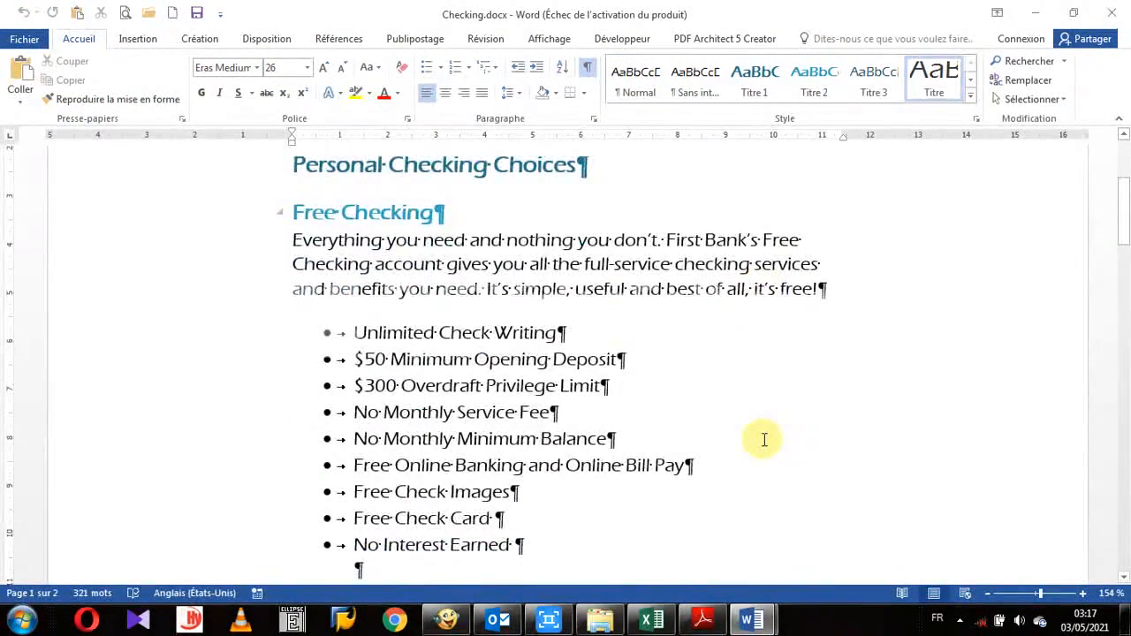
scroll(764, 439, "up", 4)
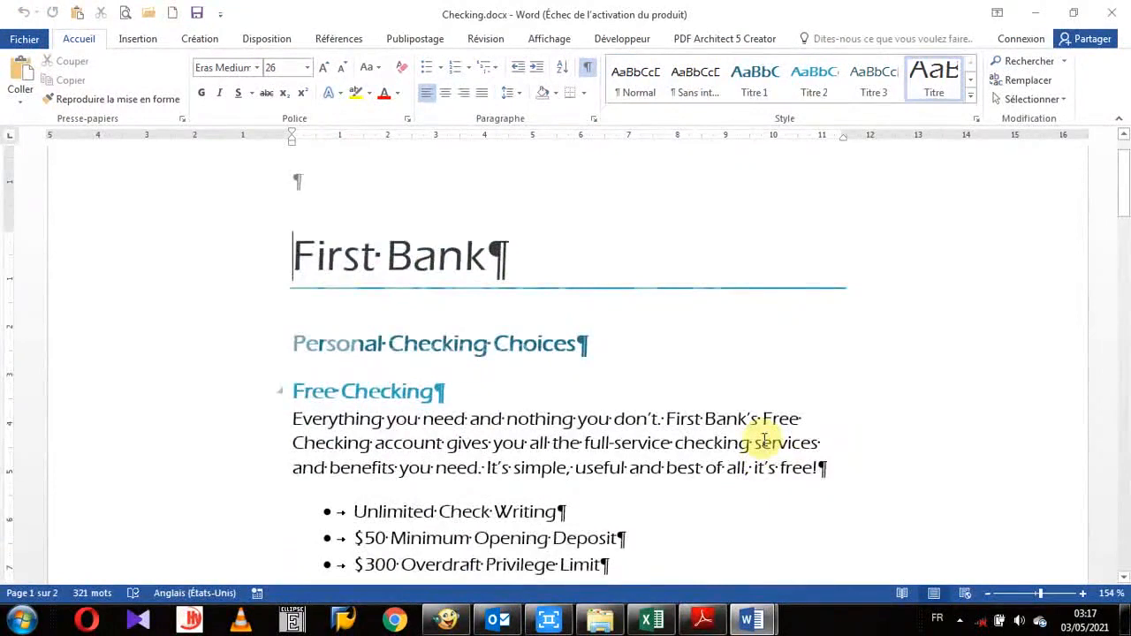
scroll(764, 440, "down", 3)
scroll(760, 440, "up", 3)
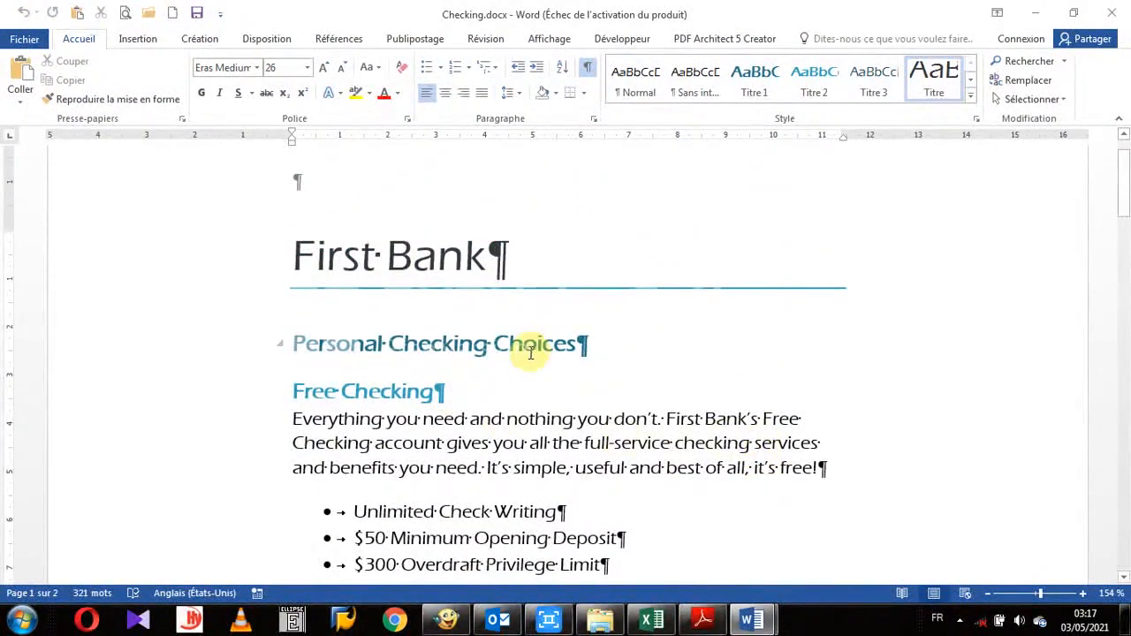
scroll(443, 382, "down", 5)
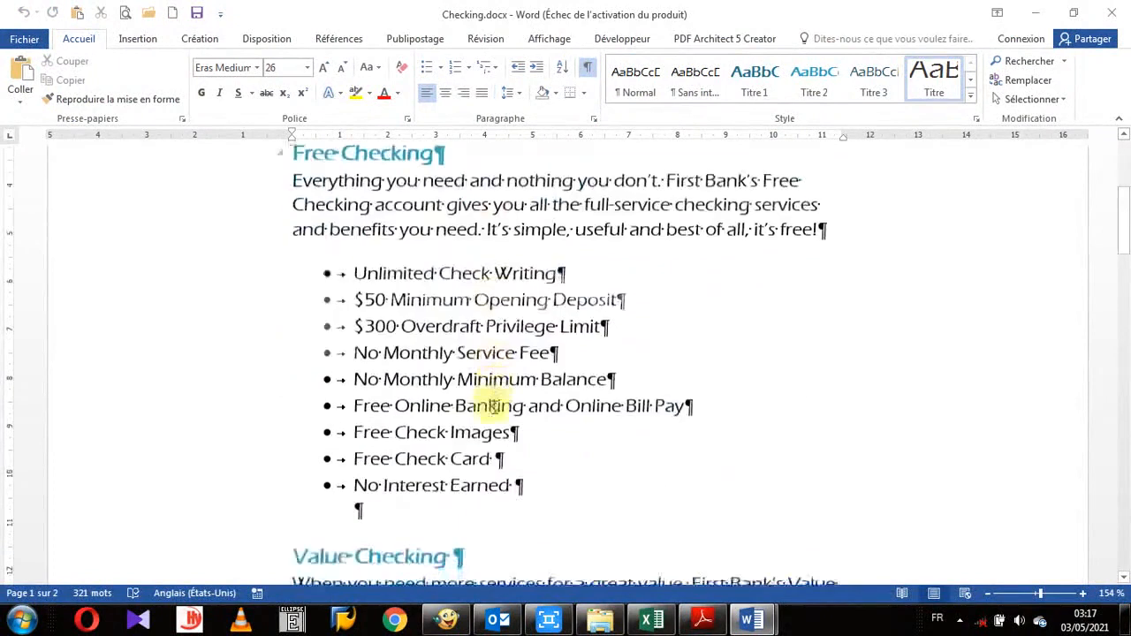
scroll(417, 331, "up", 4)
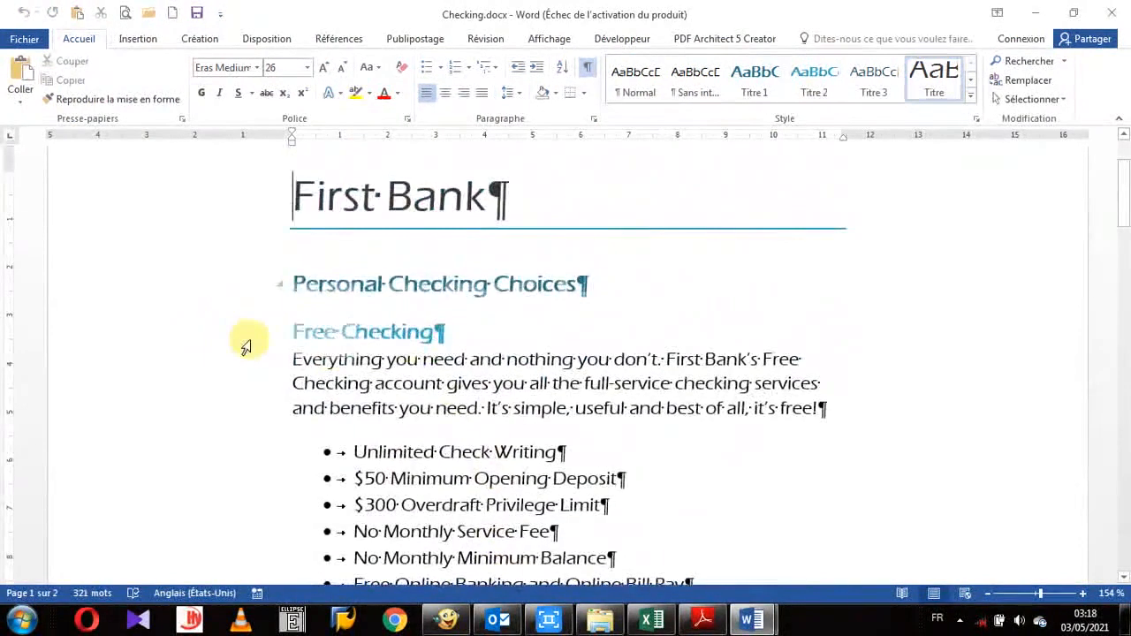
Step: Go through the account sections from Free Checking to Senior Preferred Checking and return to the document's start
left_click(245, 336)
scroll(379, 359, "down", 7)
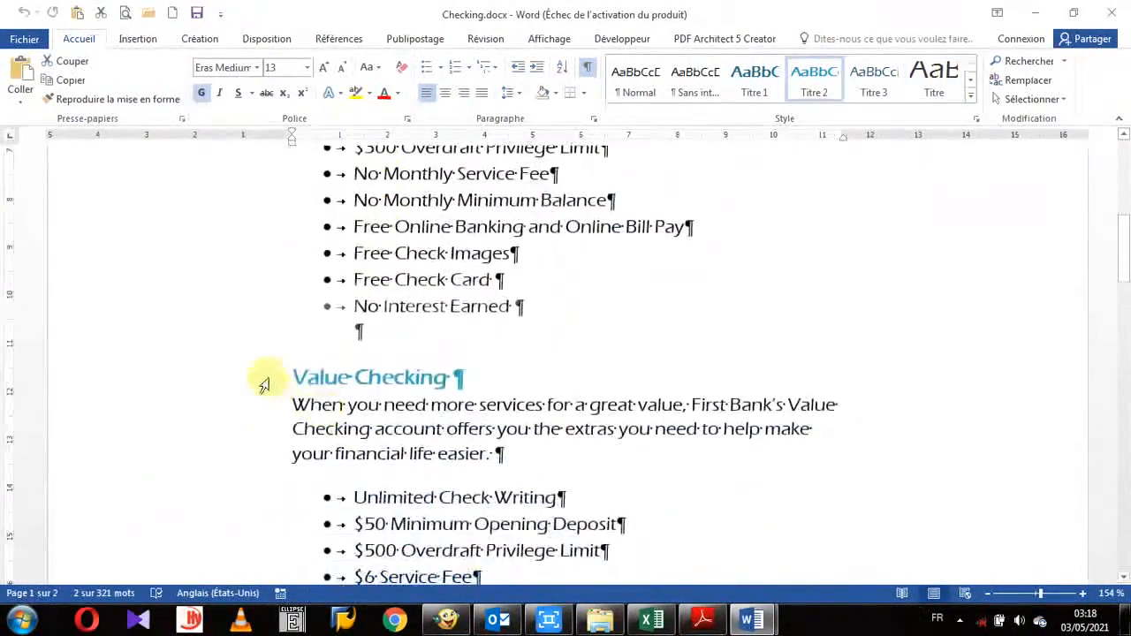
left_click(264, 385)
scroll(283, 380, "down", 9)
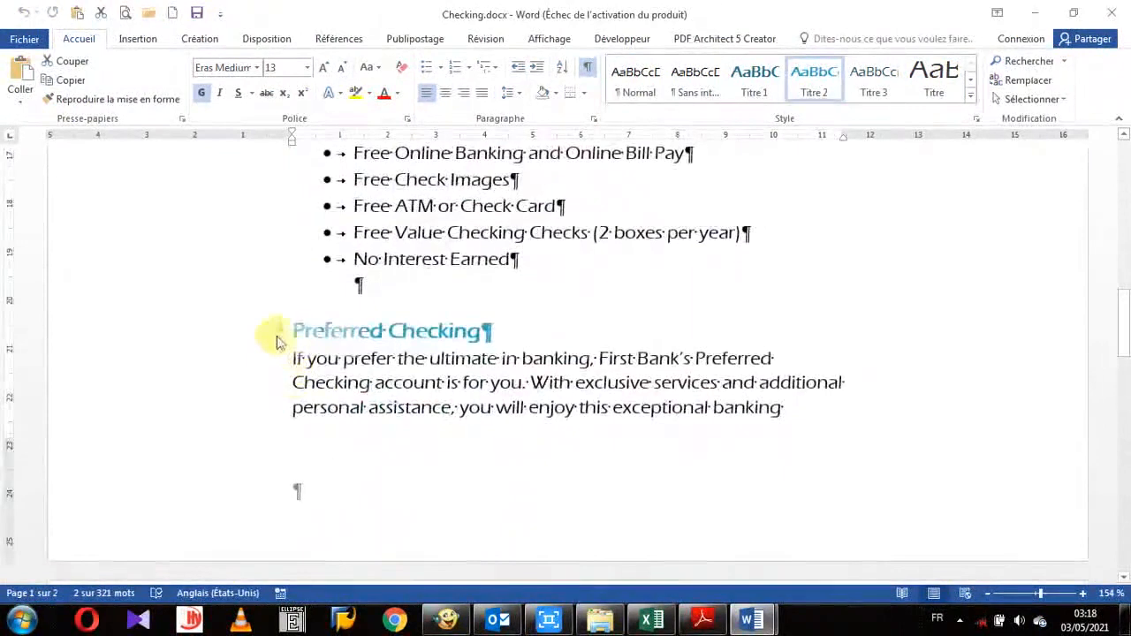
scroll(442, 445, "down", 17)
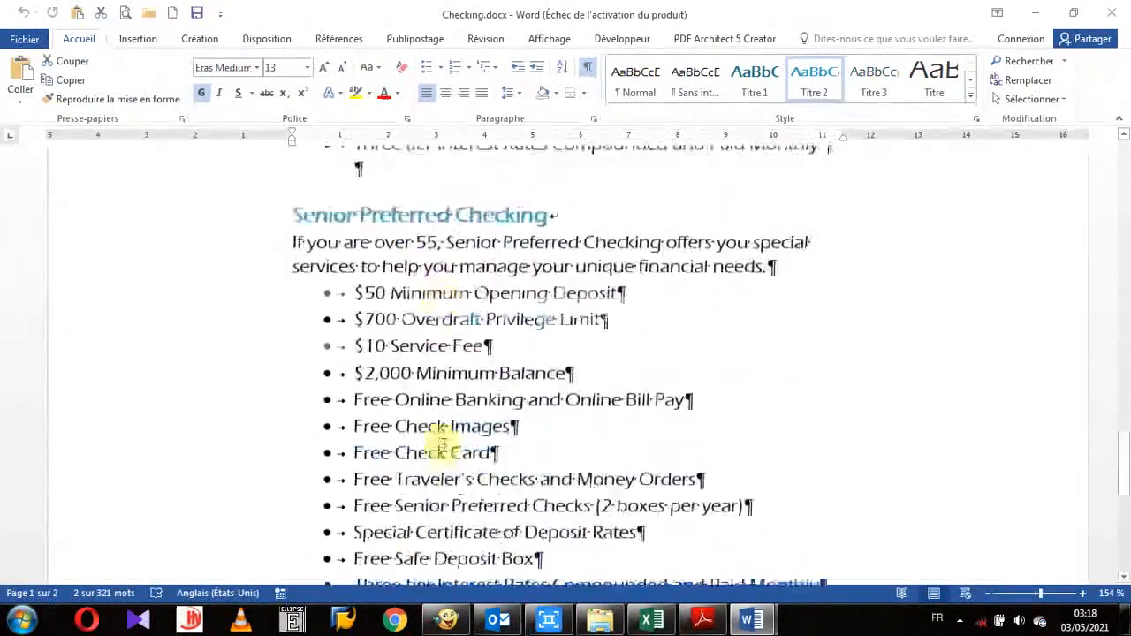
scroll(443, 445, "down", 9)
scroll(443, 444, "up", 6)
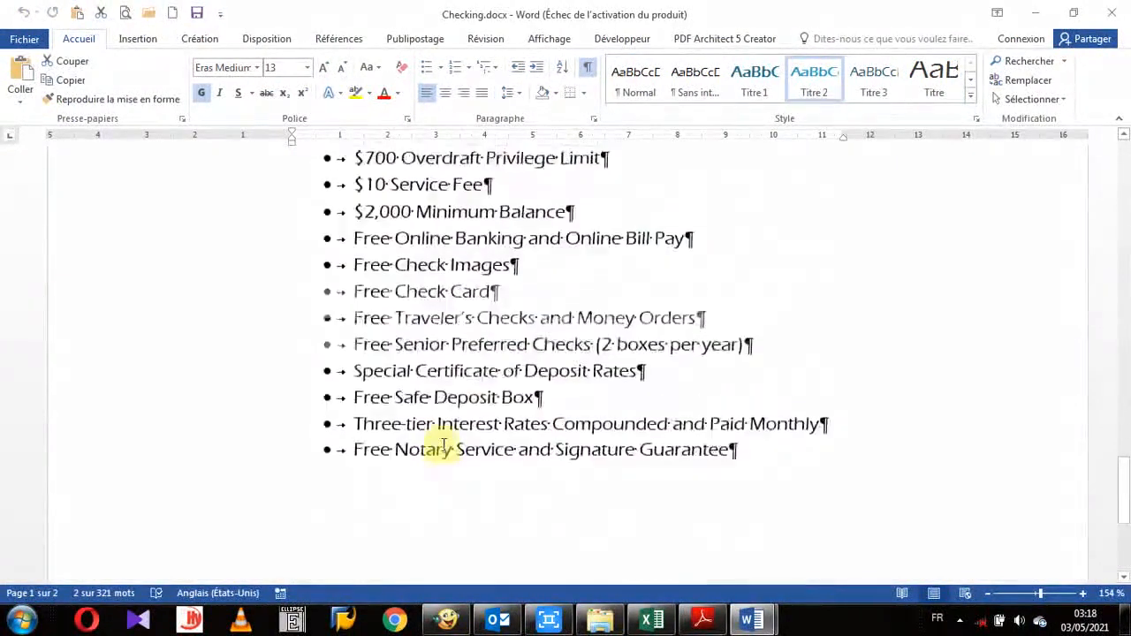
scroll(767, 412, "up", 20)
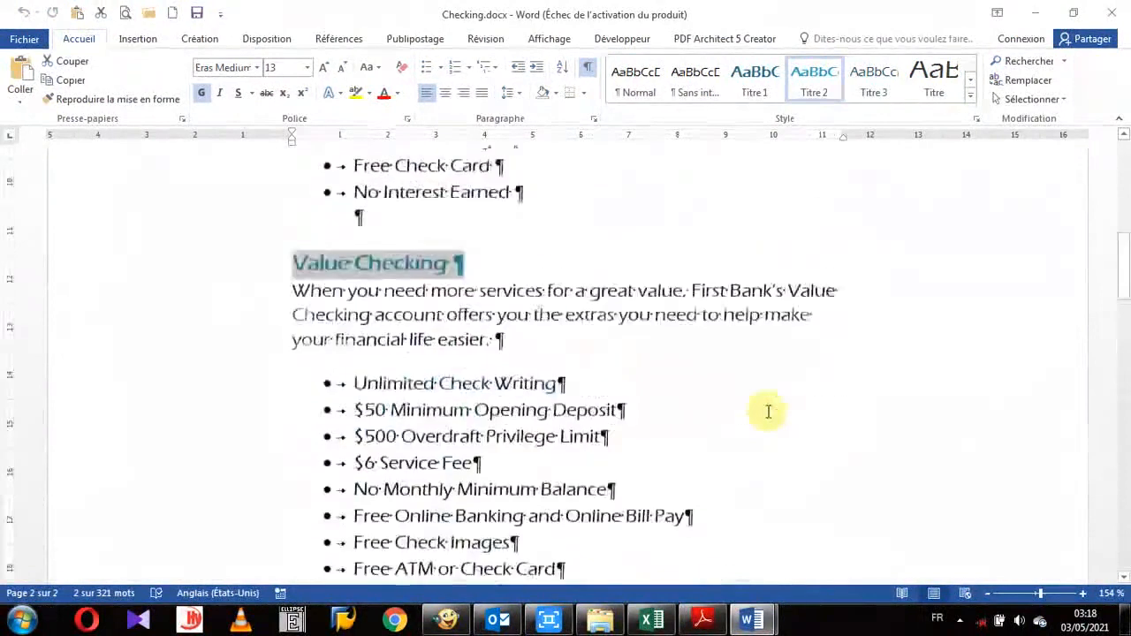
scroll(767, 411, "up", 12)
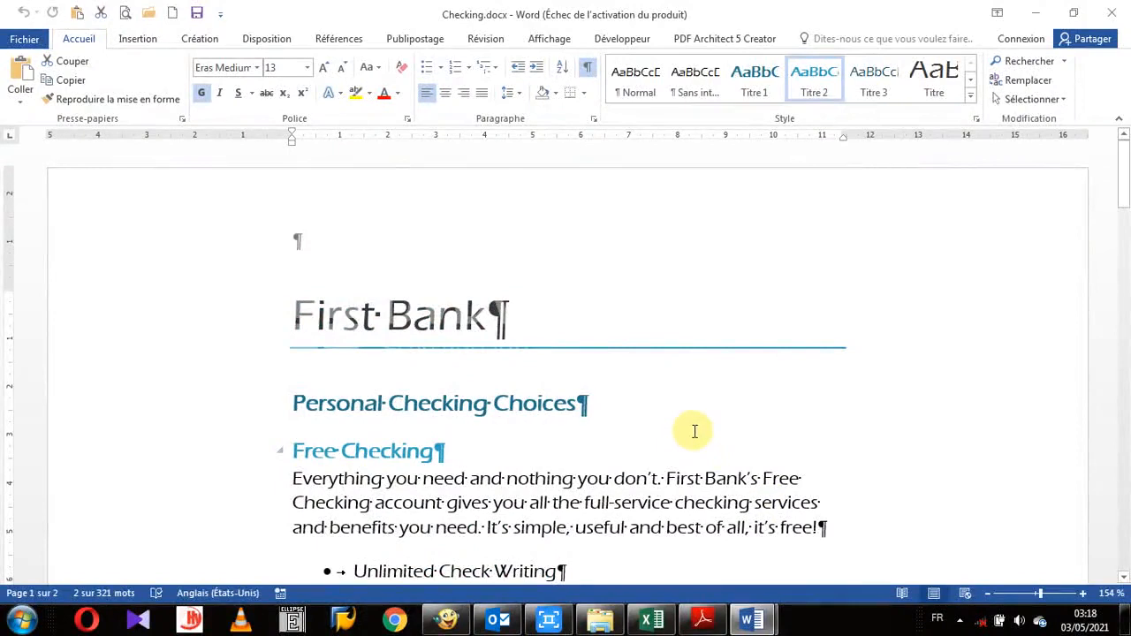
Step: Set the document zoom to 100% and review how the text is spread over the portrait pages
left_click(549, 39)
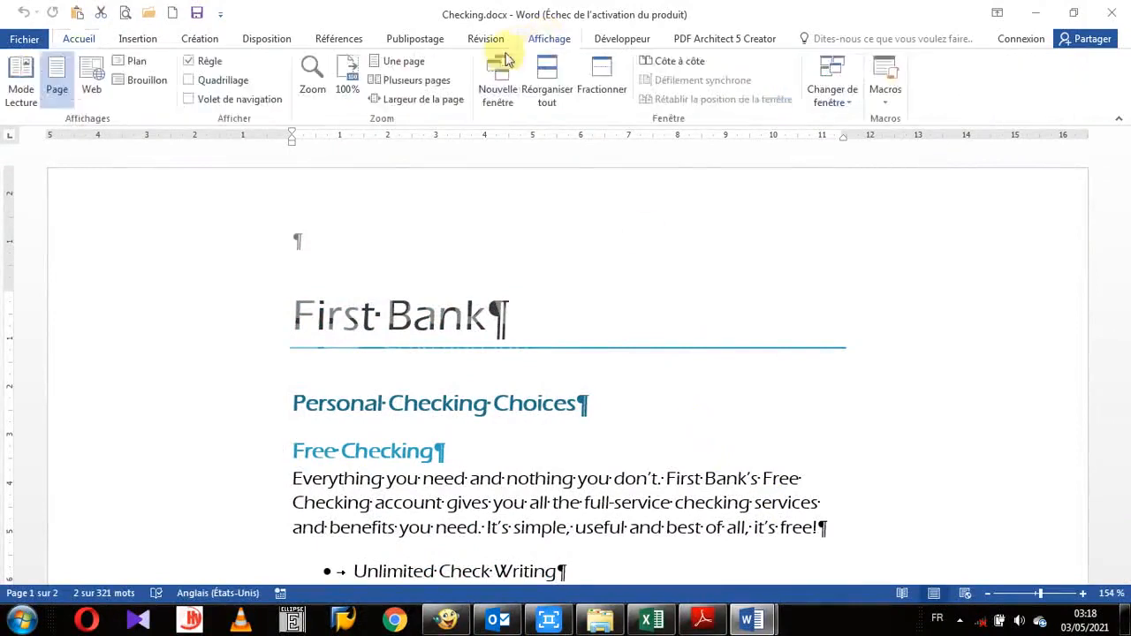
left_click(348, 83)
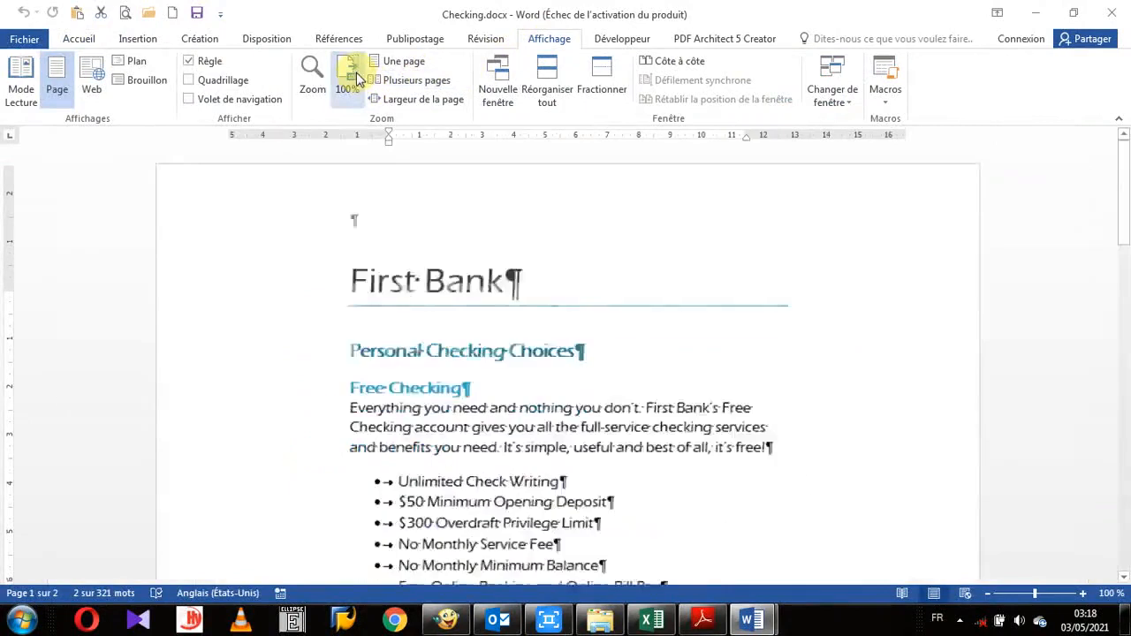
scroll(811, 520, "down", 15)
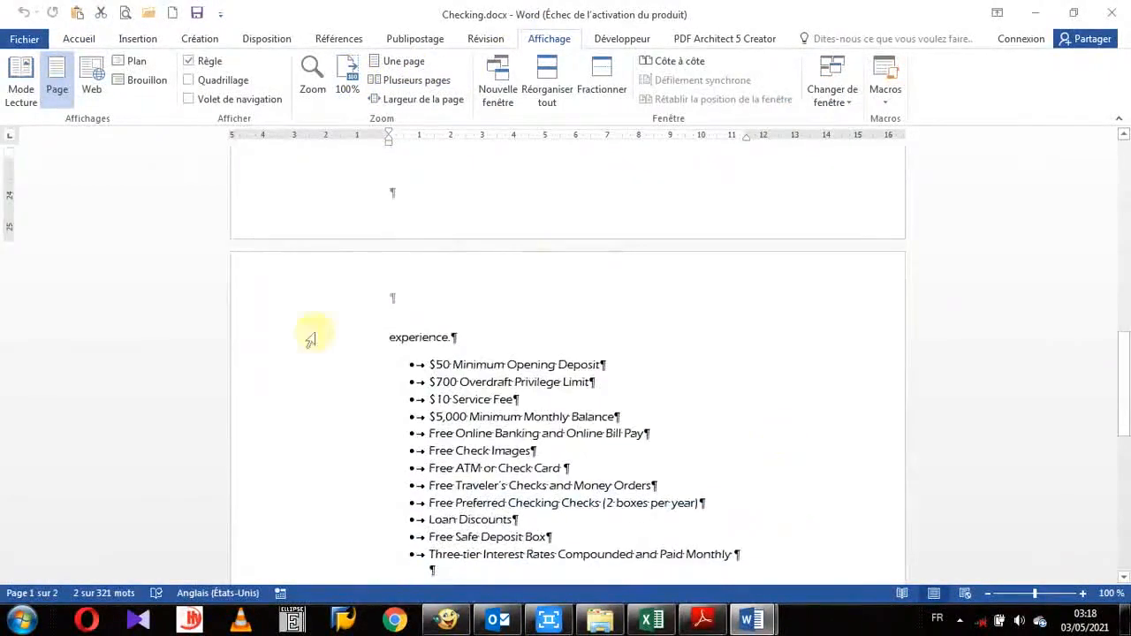
scroll(479, 454, "down", 7)
scroll(498, 458, "down", 5)
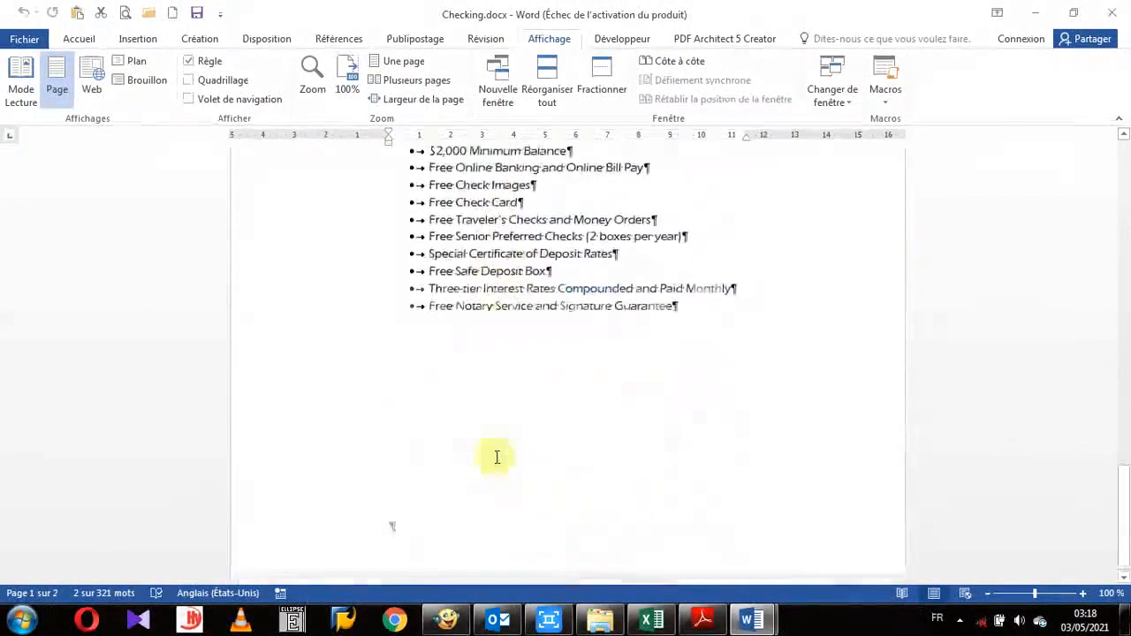
scroll(494, 457, "up", 9)
scroll(497, 455, "up", 20)
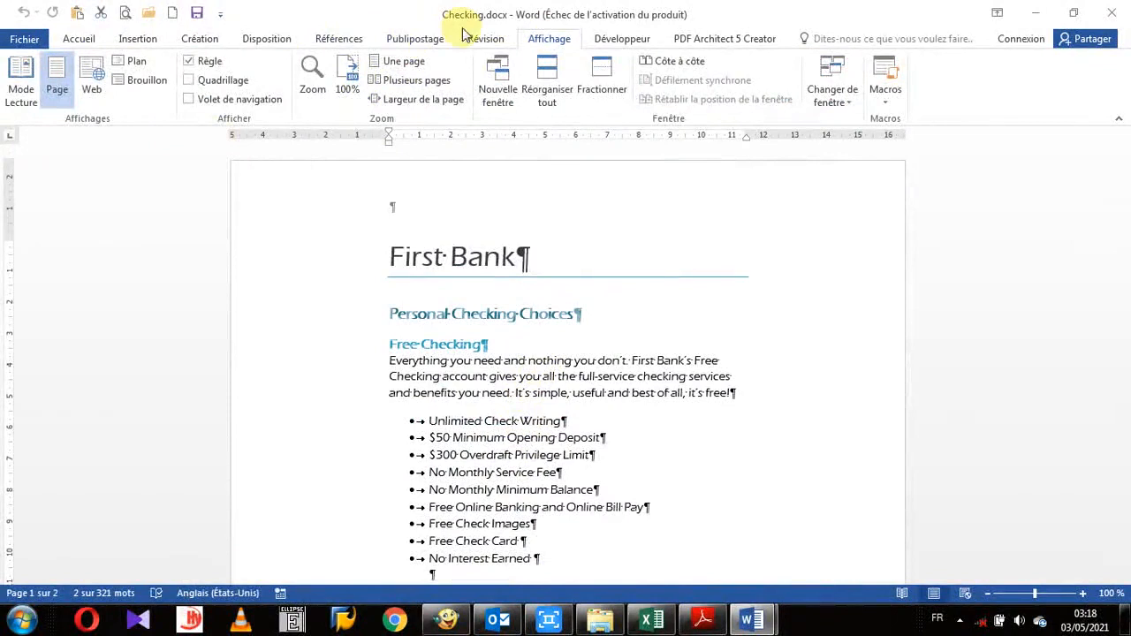
Step: Change the page orientation to landscape (Paysage) and check how the account sections flow across the pages
left_click(270, 39)
left_click(67, 105)
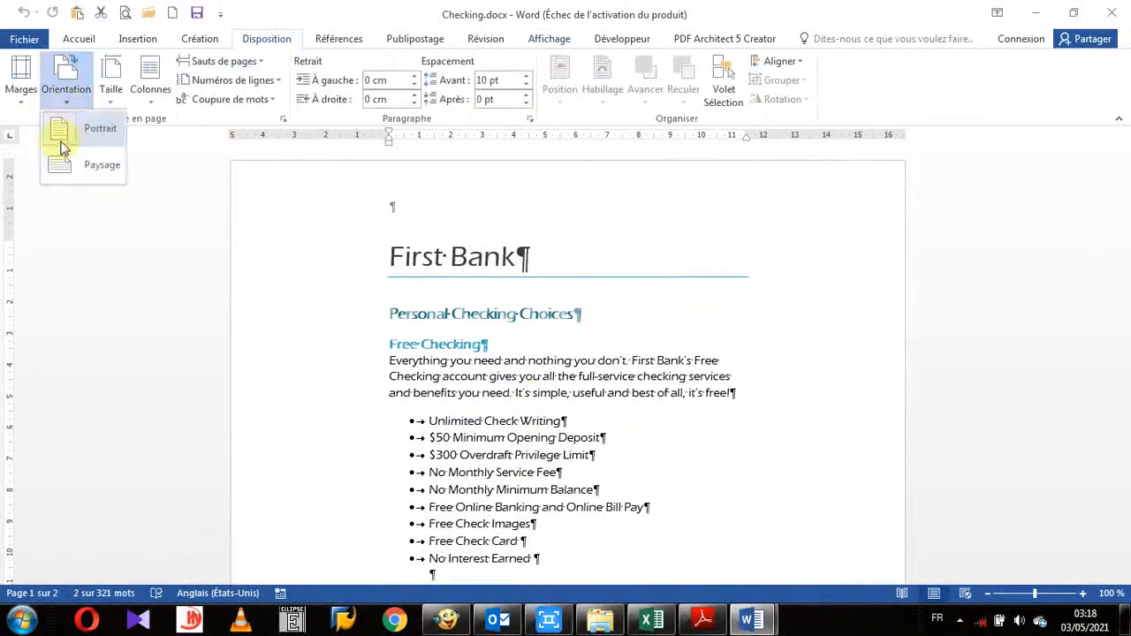
left_click(114, 203)
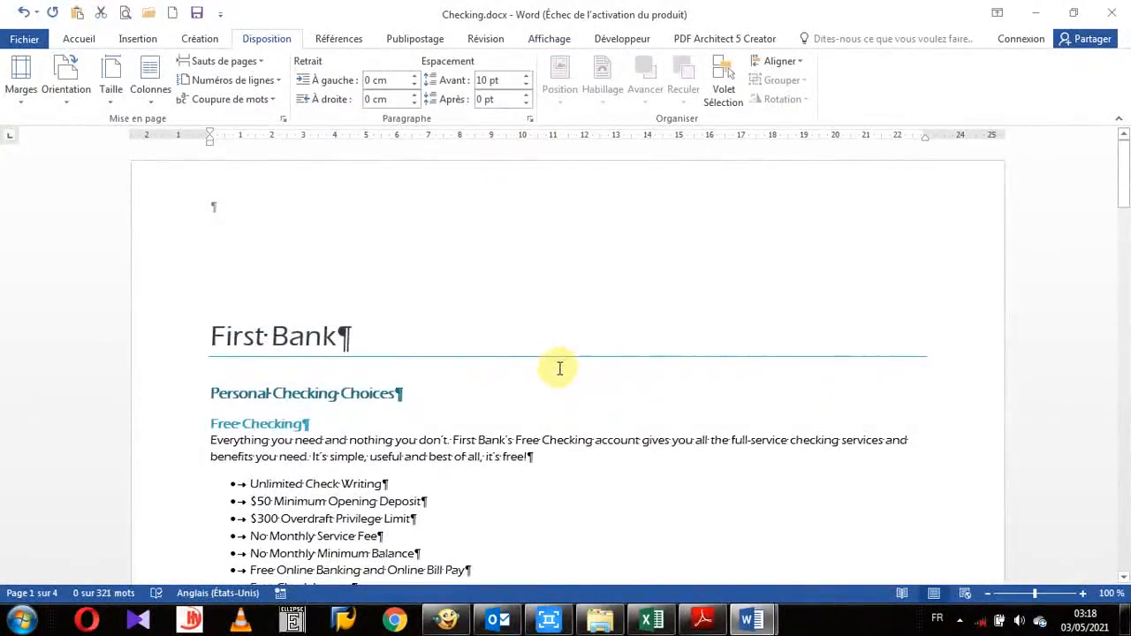
scroll(451, 378, "down", 3)
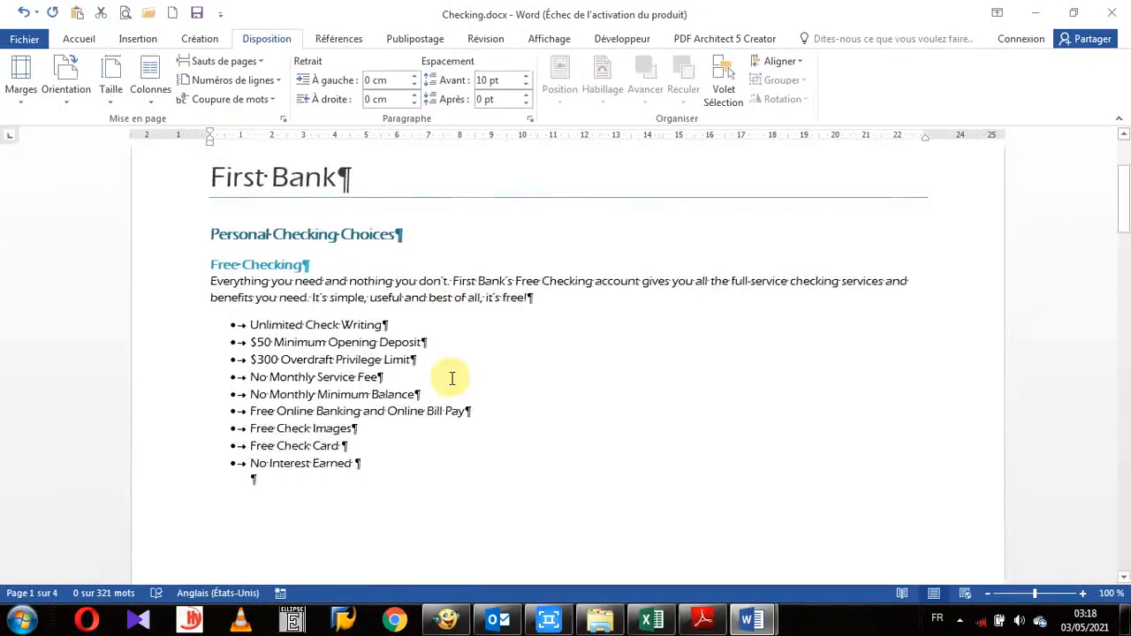
scroll(451, 378, "down", 15)
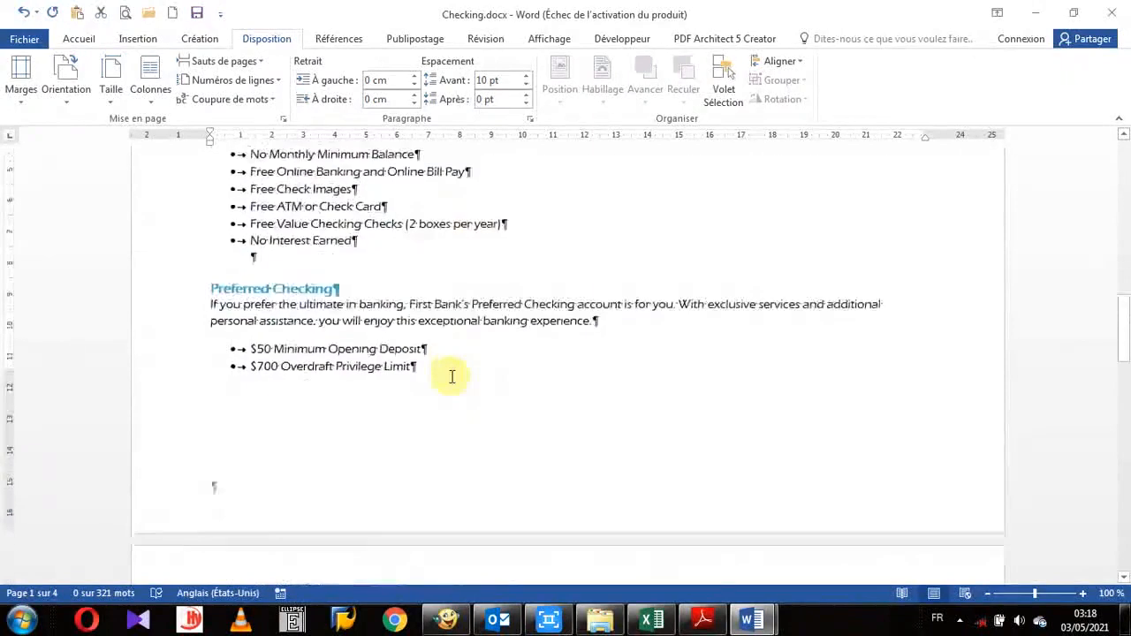
scroll(451, 378, "down", 13)
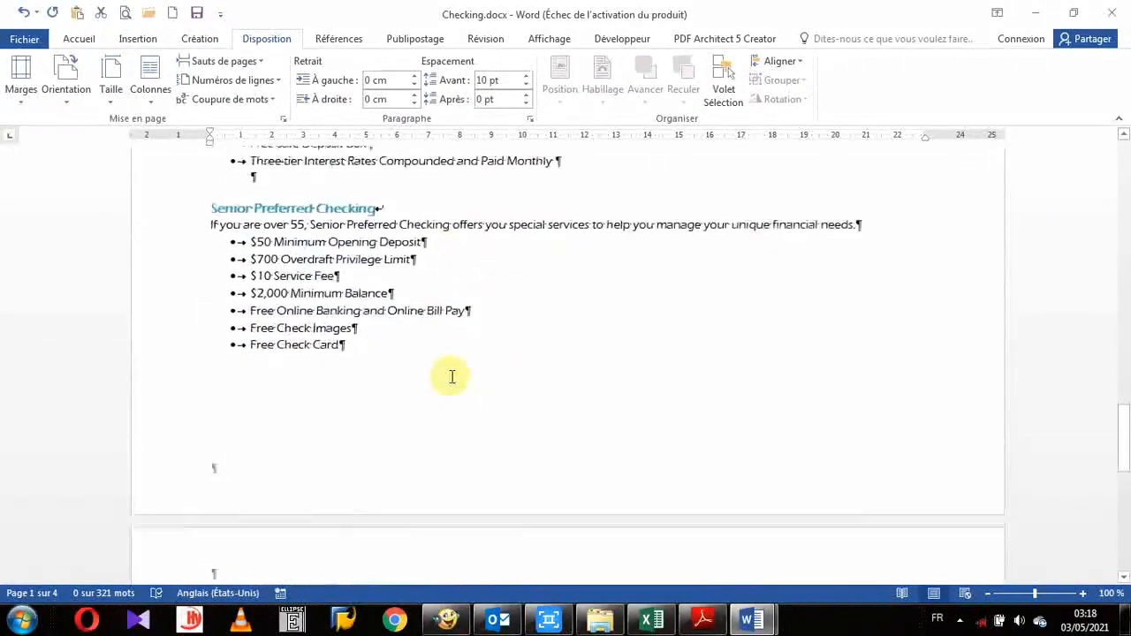
scroll(452, 377, "down", 9)
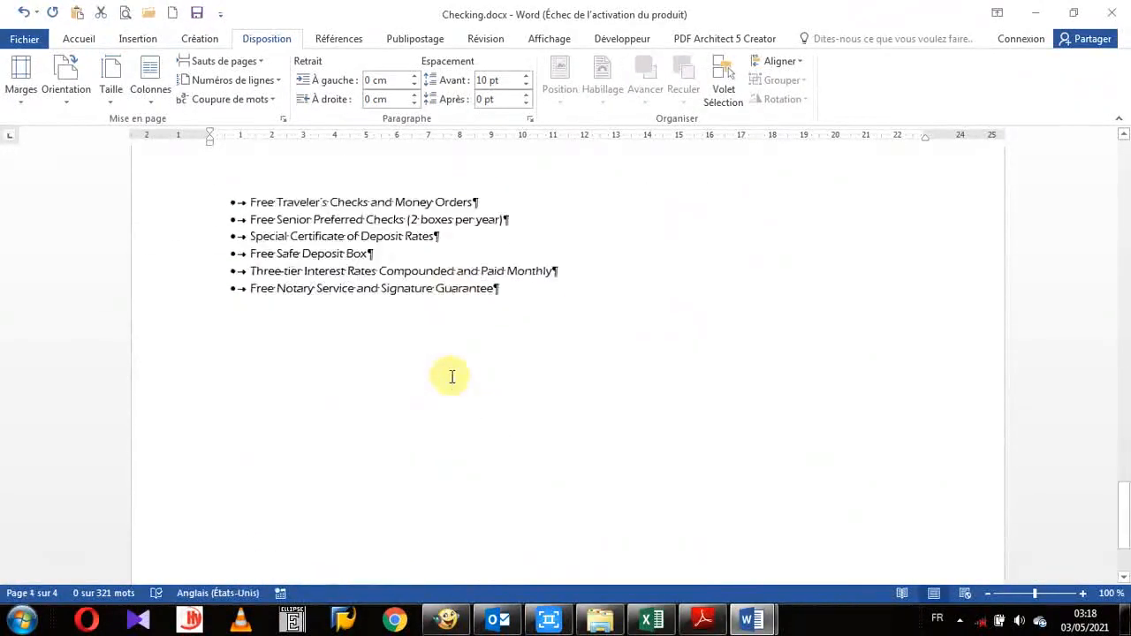
Step: Lay out the entire document text in two columns (Deux) and check how the account sections flow across the pages
scroll(451, 378, "up", 12)
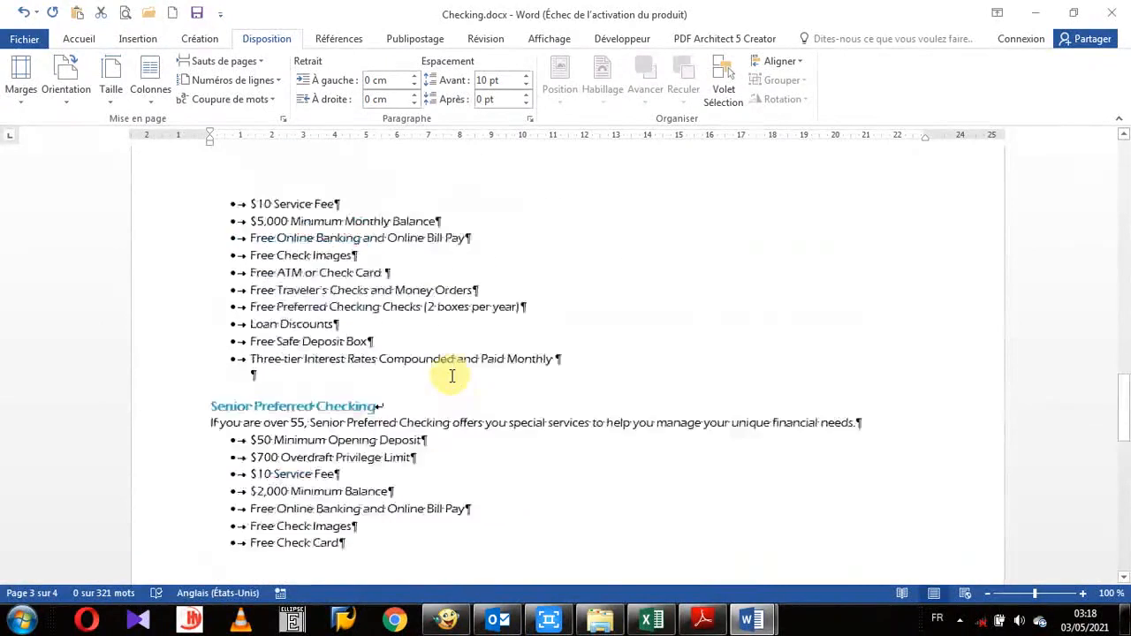
scroll(452, 377, "up", 12)
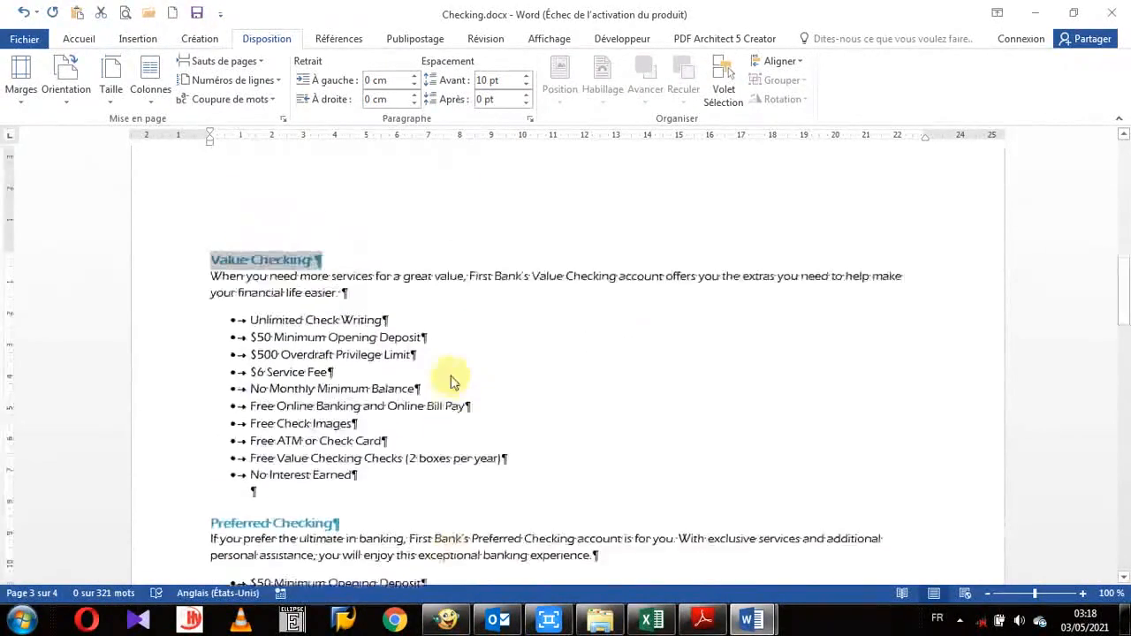
scroll(451, 377, "up", 12)
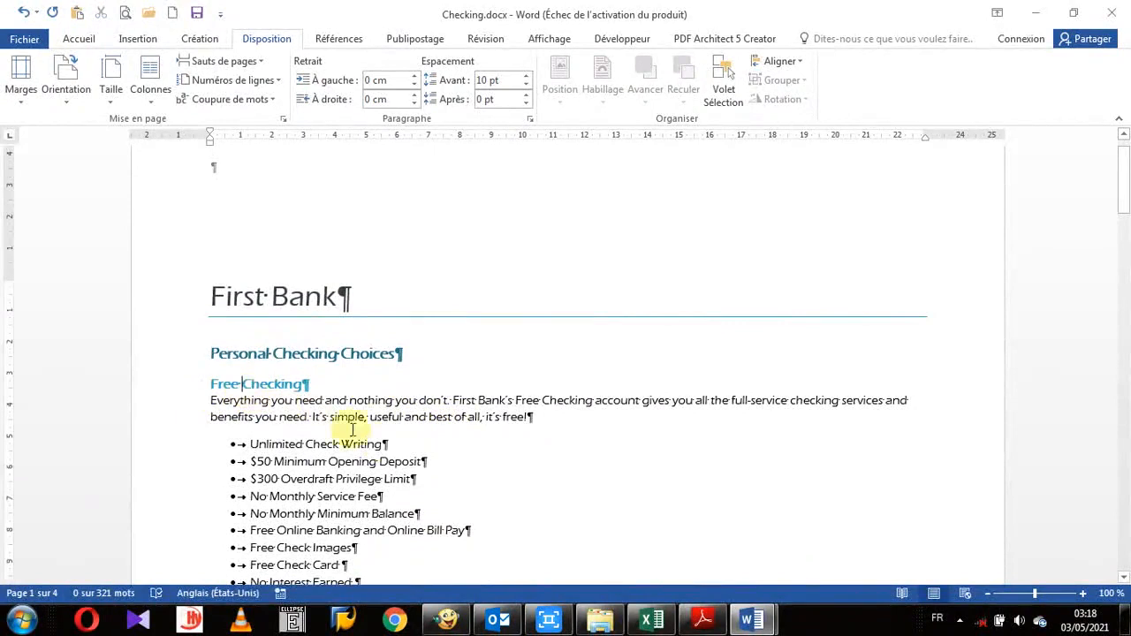
left_click(389, 445)
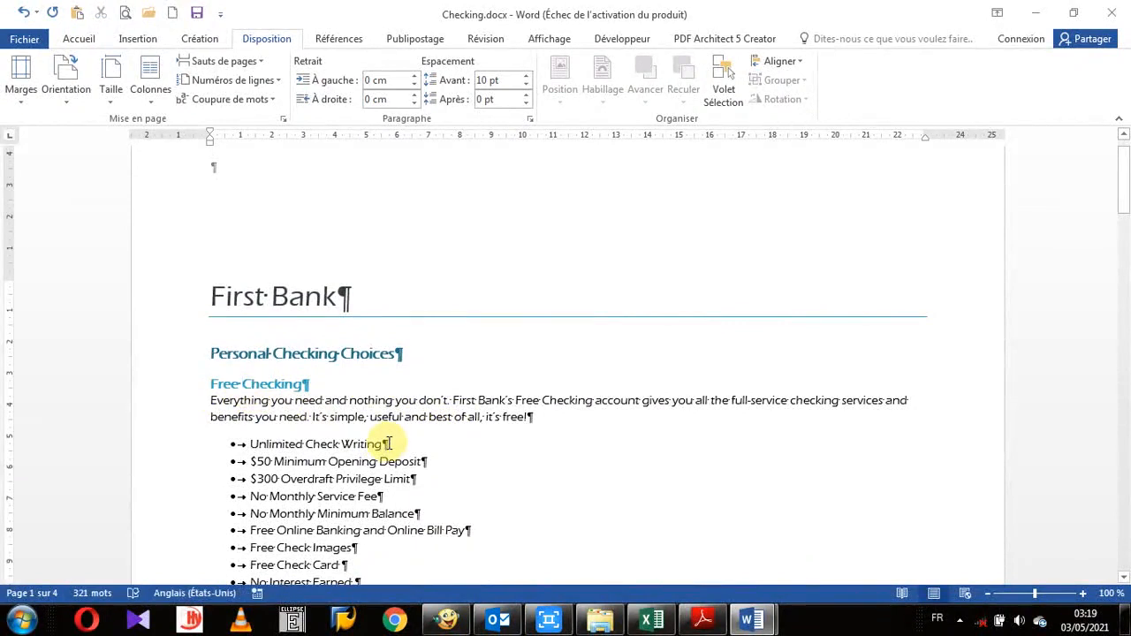
key("ctrl+a")
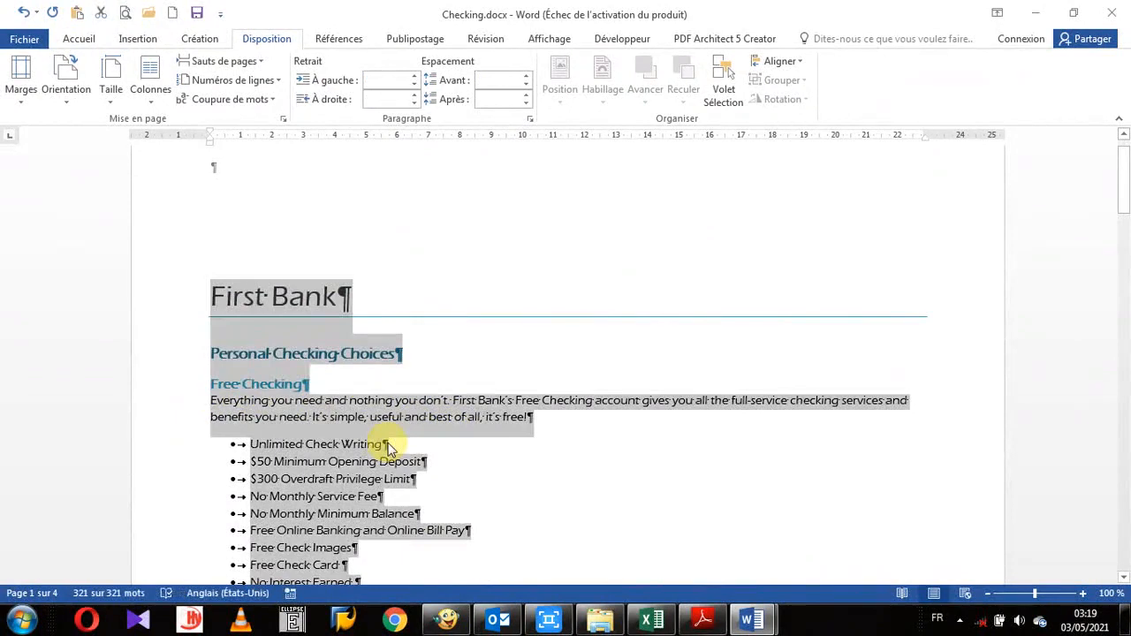
left_click(147, 98)
left_click(171, 173)
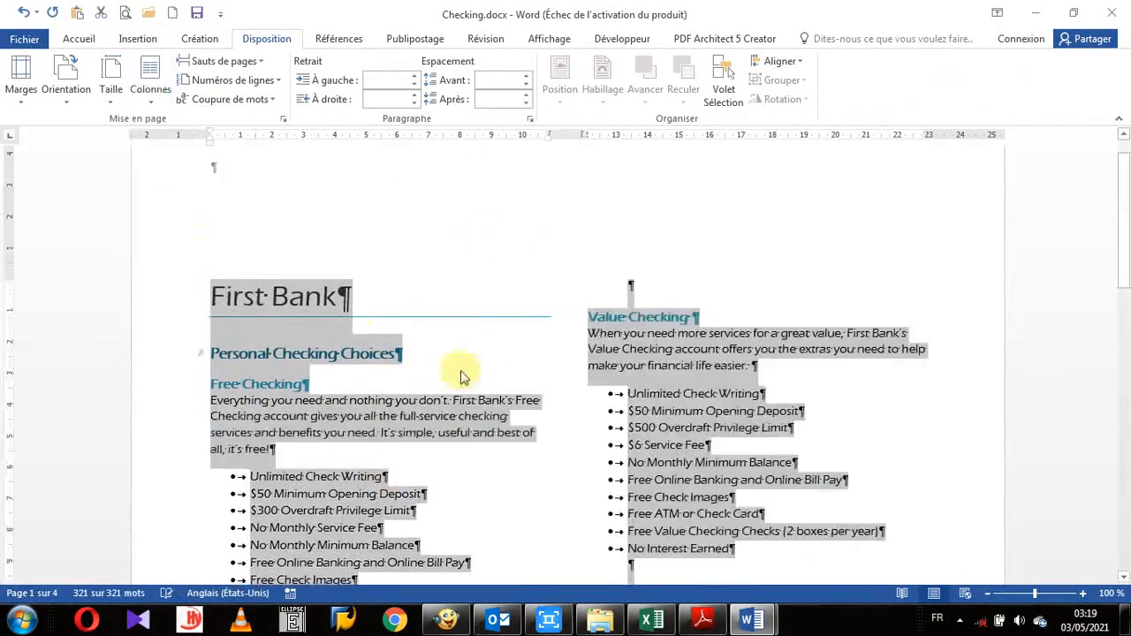
scroll(518, 387, "down", 5)
scroll(518, 388, "down", 12)
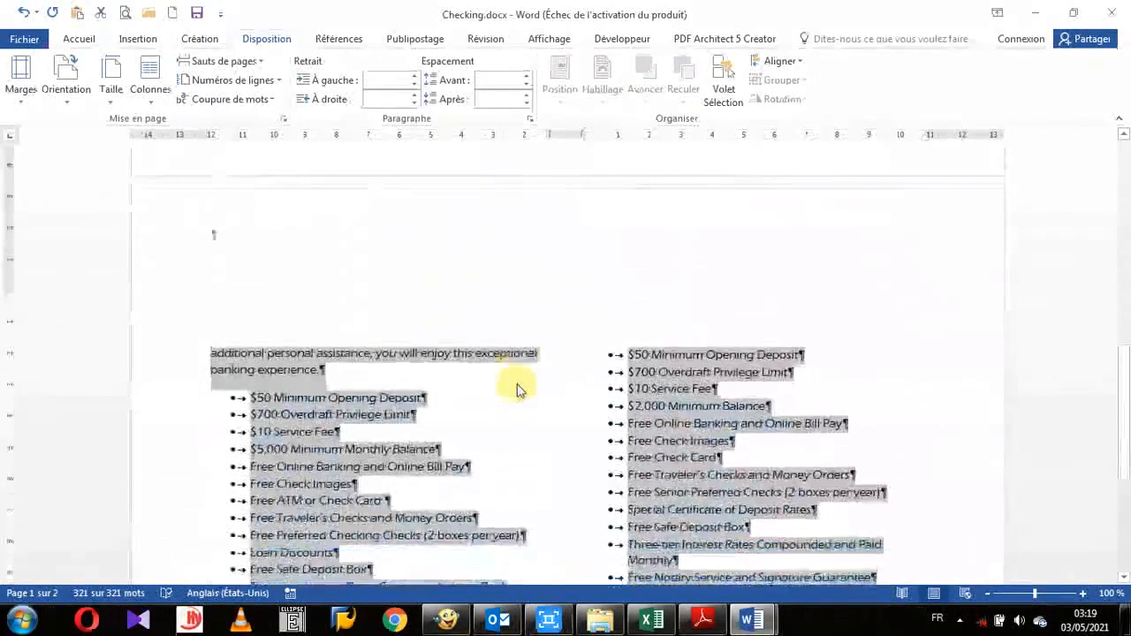
scroll(518, 389, "down", 1)
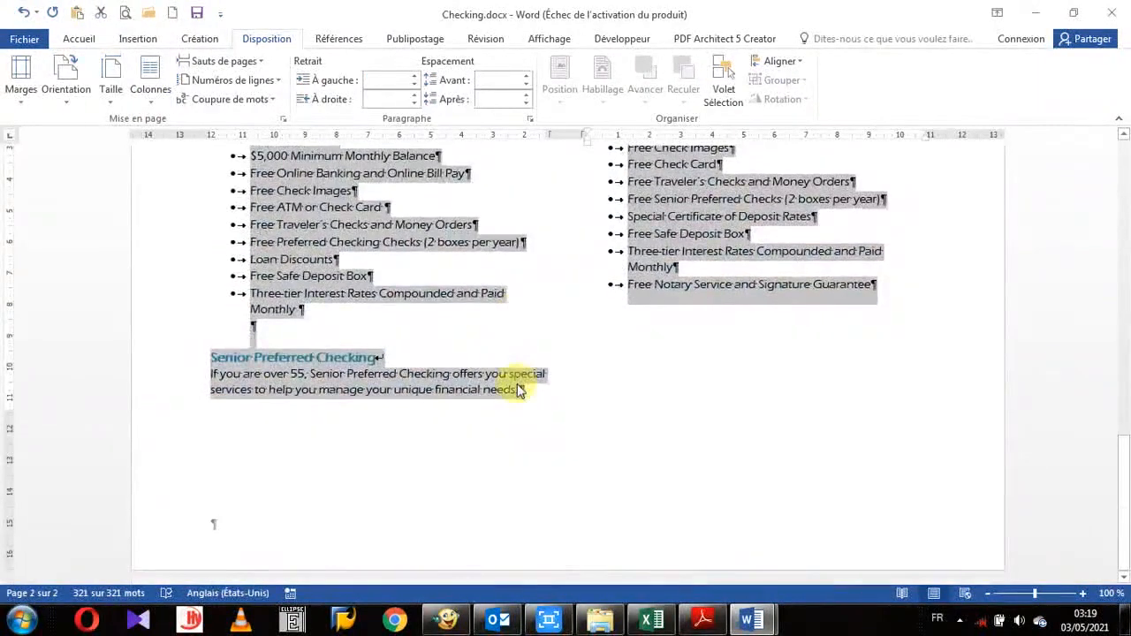
scroll(517, 390, "up", 10)
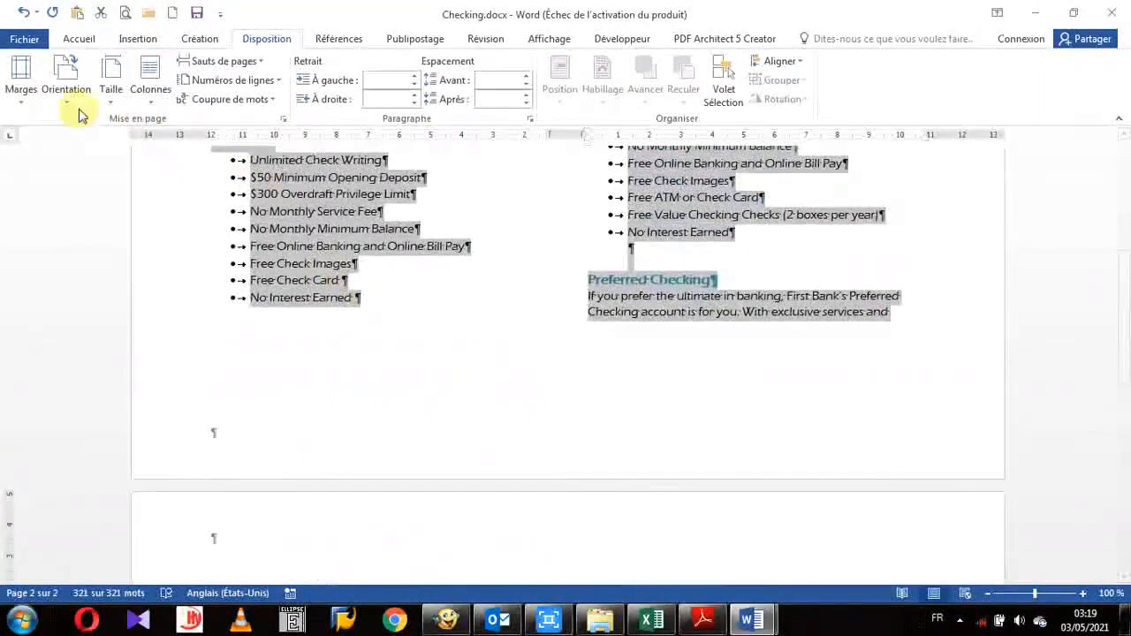
Step: Change the selected text to three columns (Trois) and check where each account section starts and breaks
left_click(157, 106)
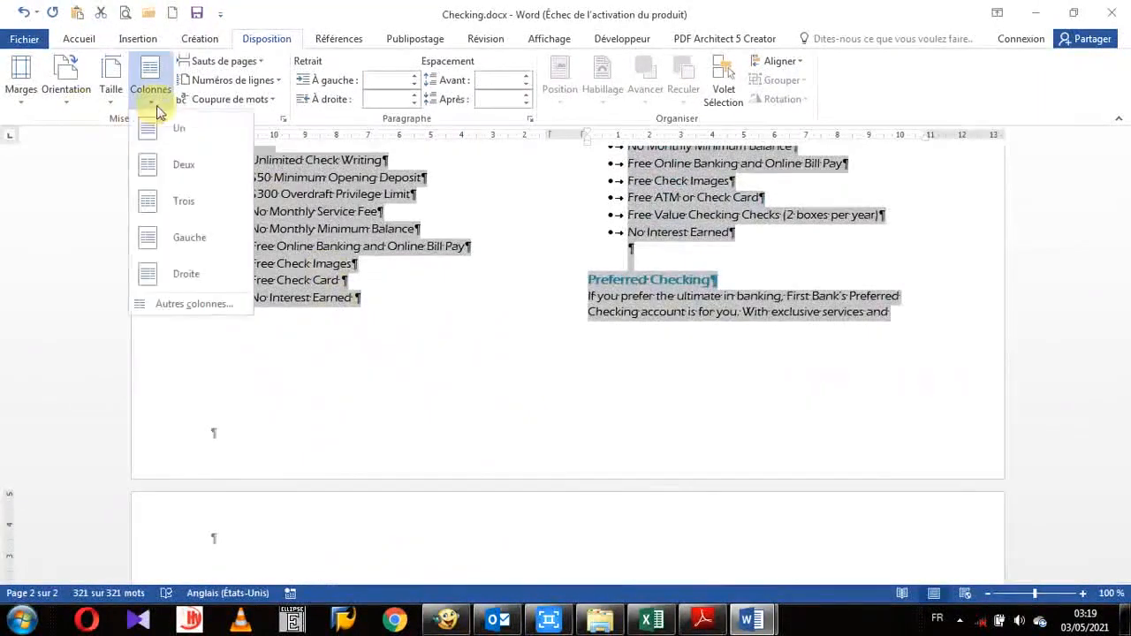
left_click(172, 205)
scroll(479, 392, "up", 6)
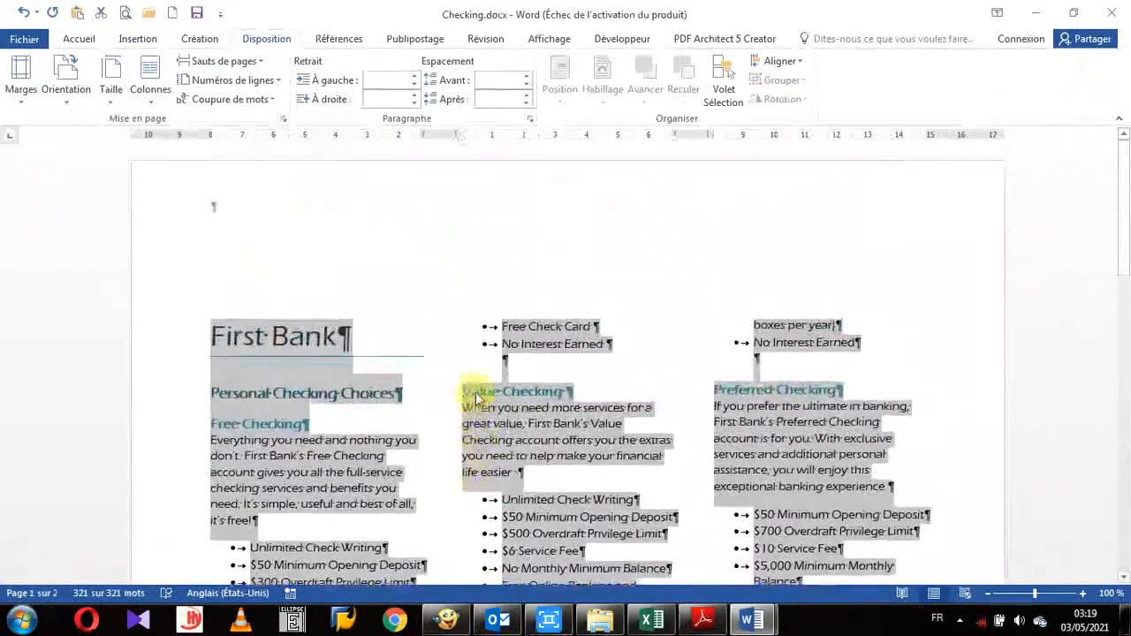
scroll(475, 392, "down", 10)
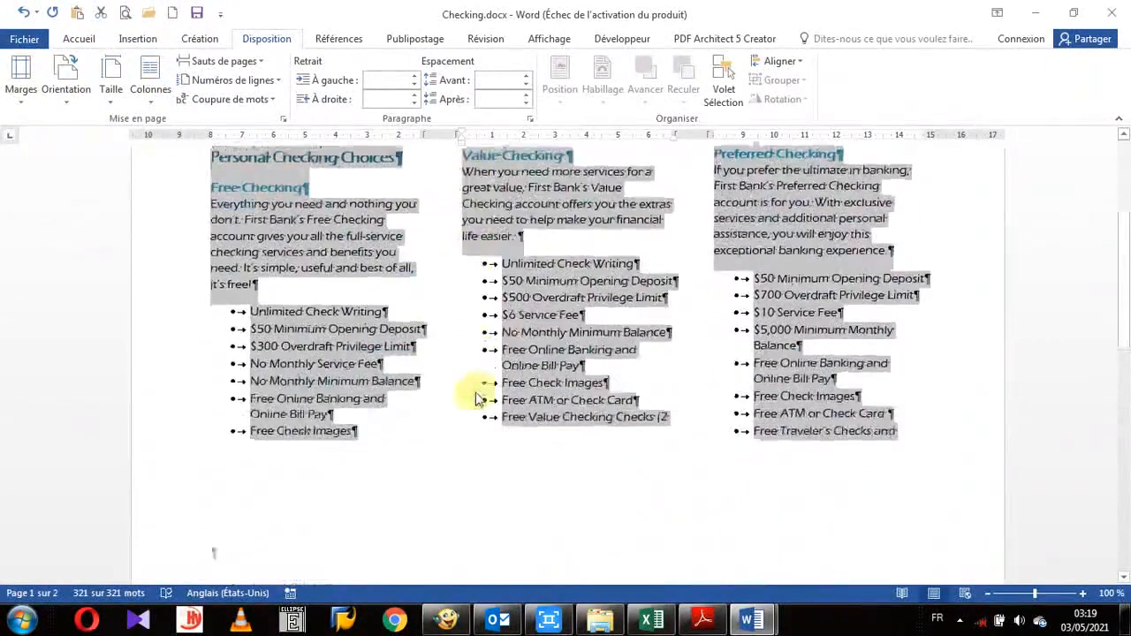
scroll(477, 396, "down", 4)
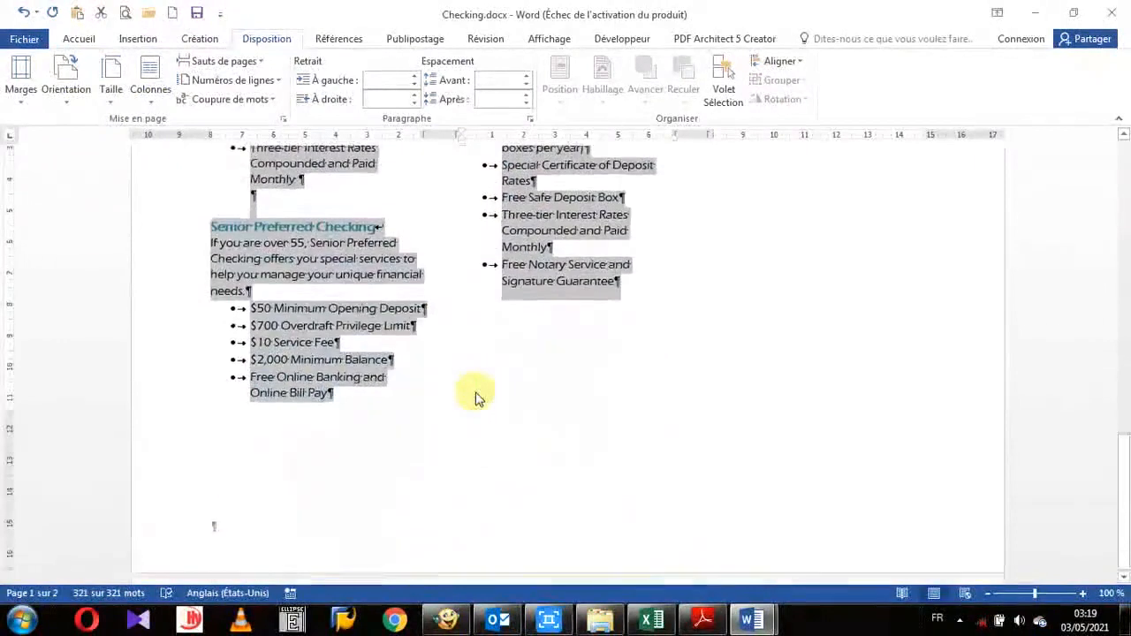
scroll(446, 311, "up", 10)
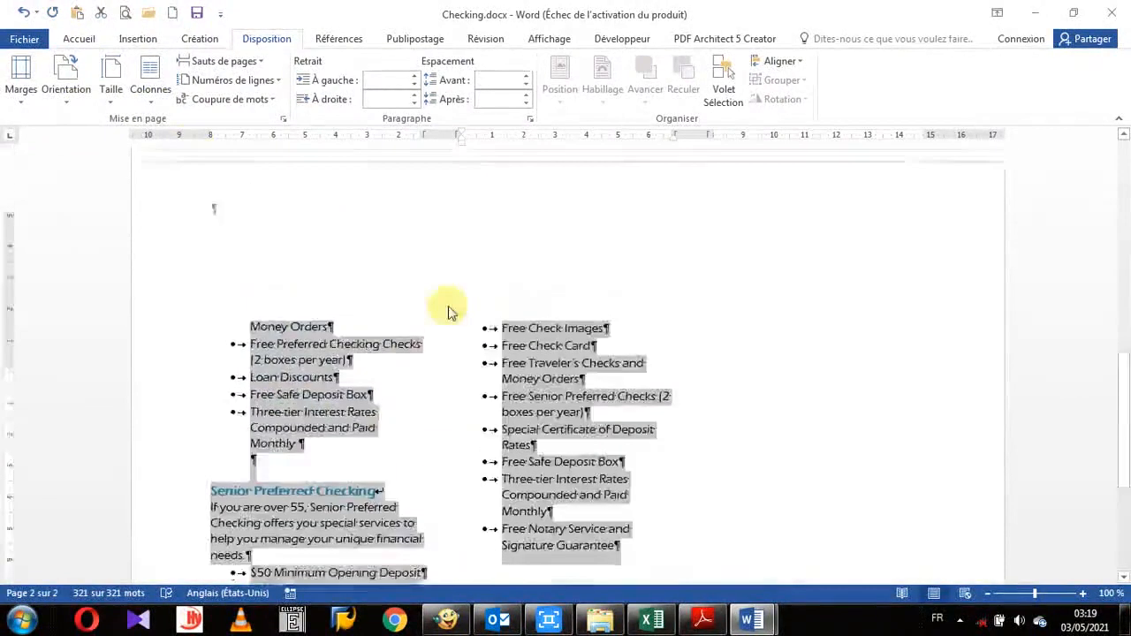
scroll(203, 336, "down", 3)
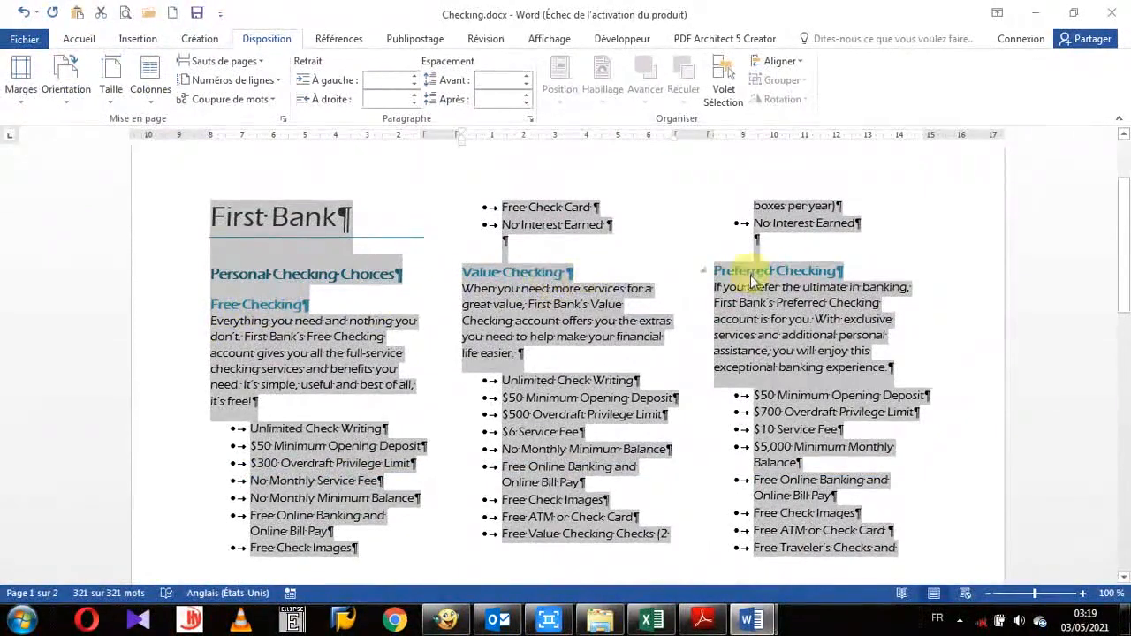
scroll(550, 416, "down", 20)
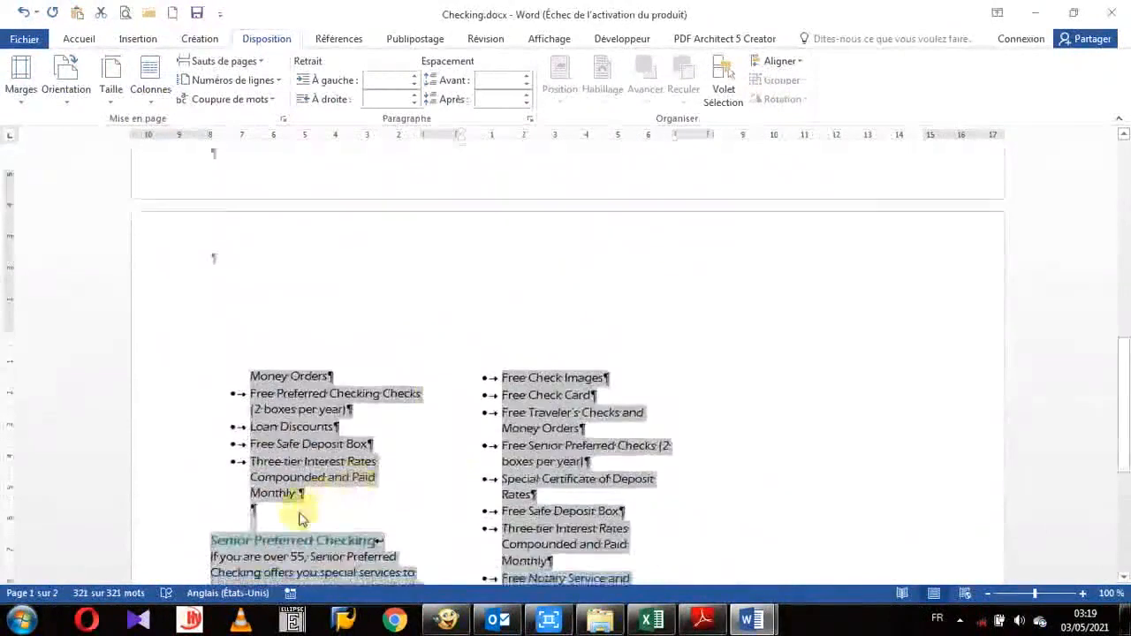
scroll(422, 371, "up", 20)
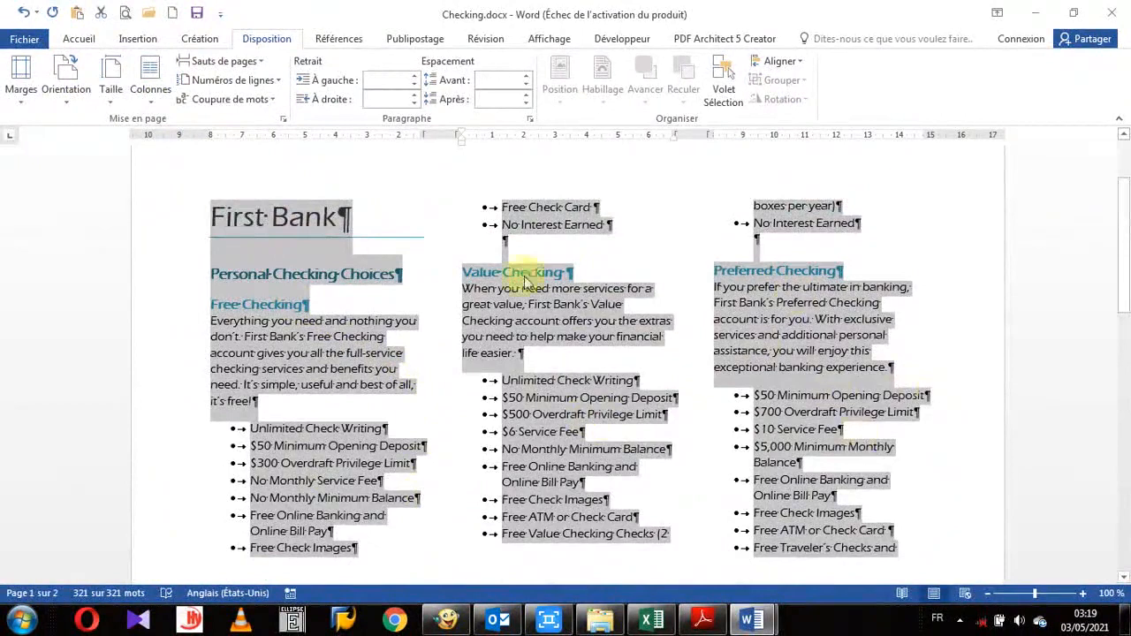
Step: Set the selected text in 4 equal-width columns with a separator line (Ligne séparatrice) and review the flow across the pages
left_click(150, 89)
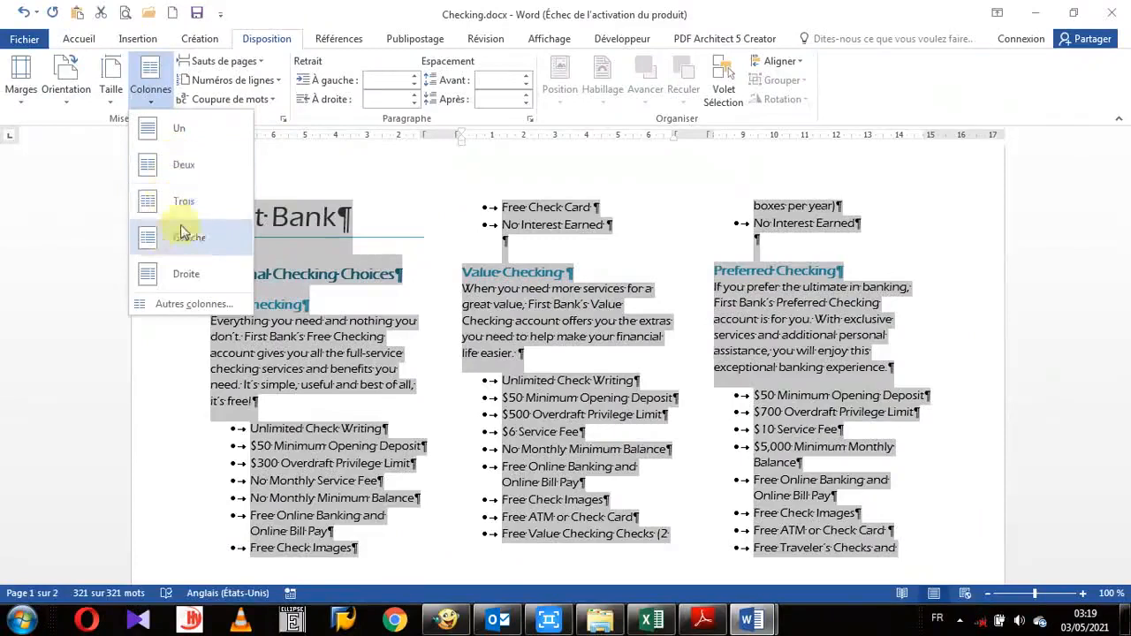
left_click(195, 304)
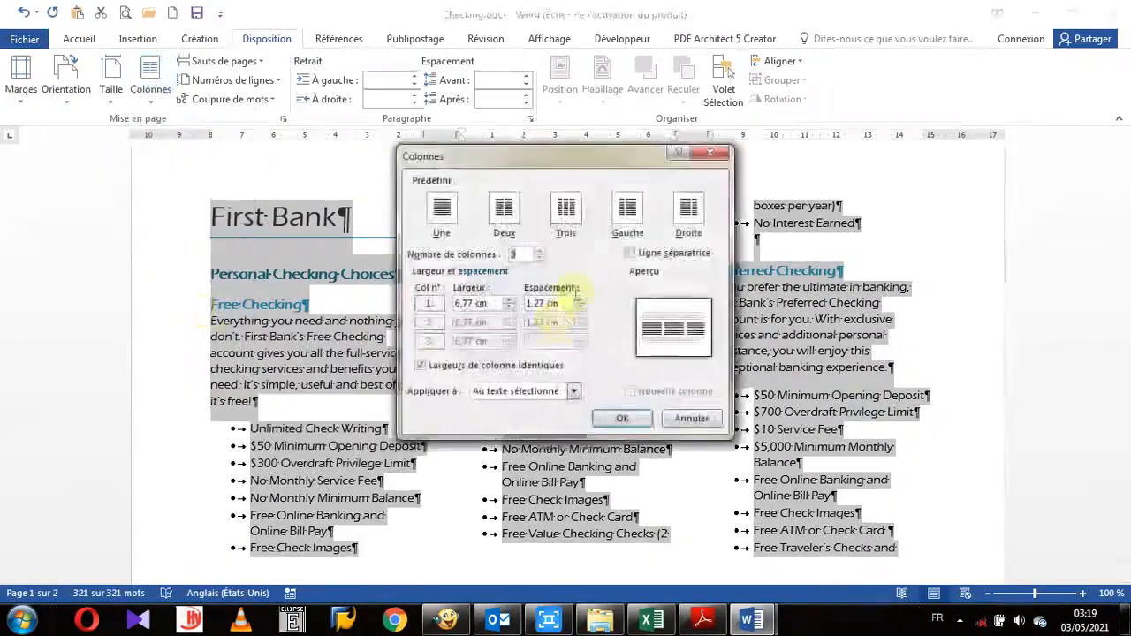
left_click_drag(559, 165, 554, 138)
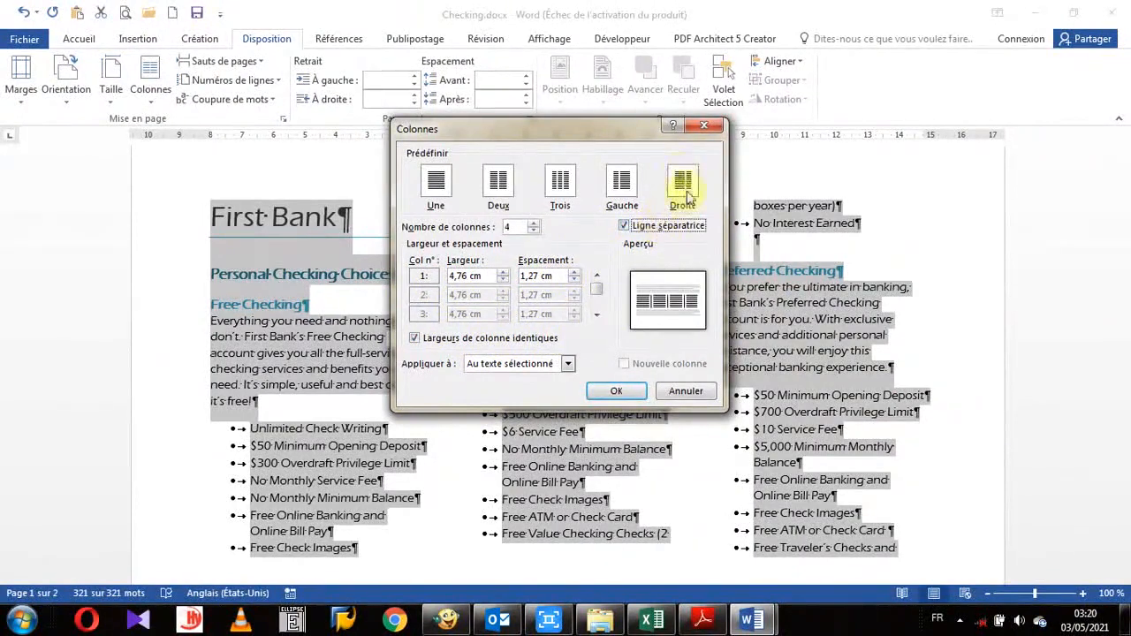
left_click(618, 391)
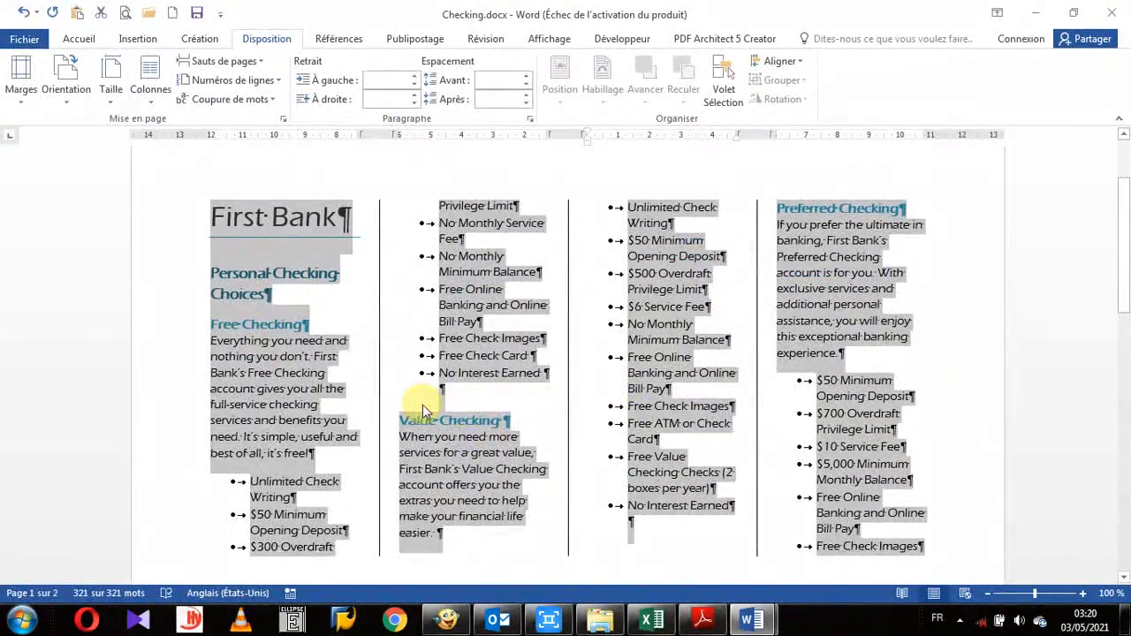
left_click(477, 355)
scroll(495, 362, "down", 2)
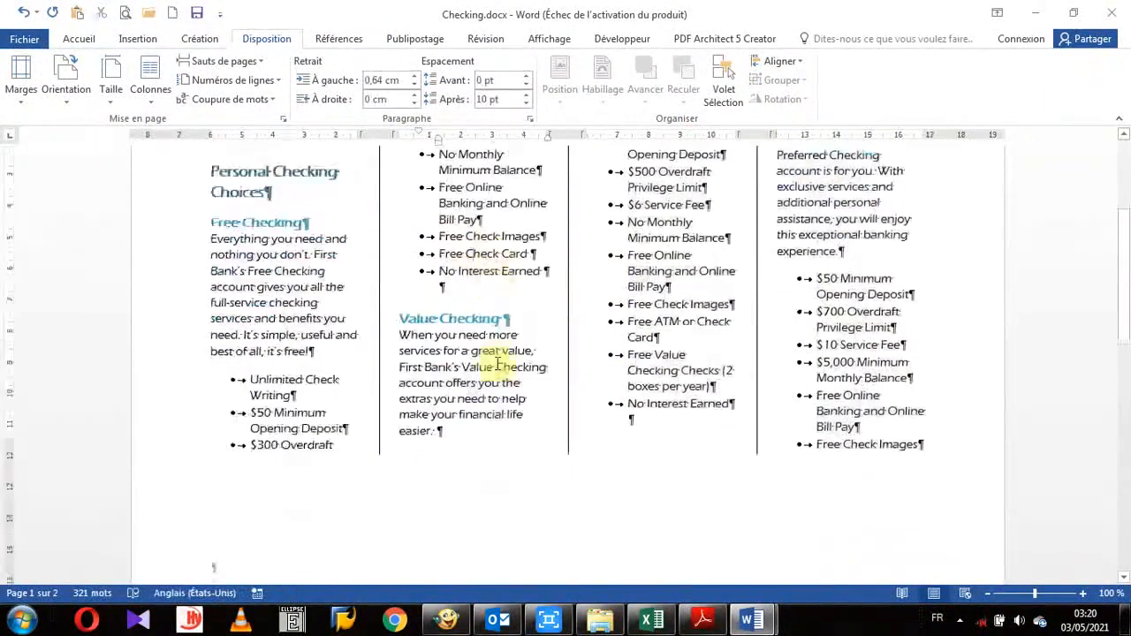
scroll(497, 364, "down", 12)
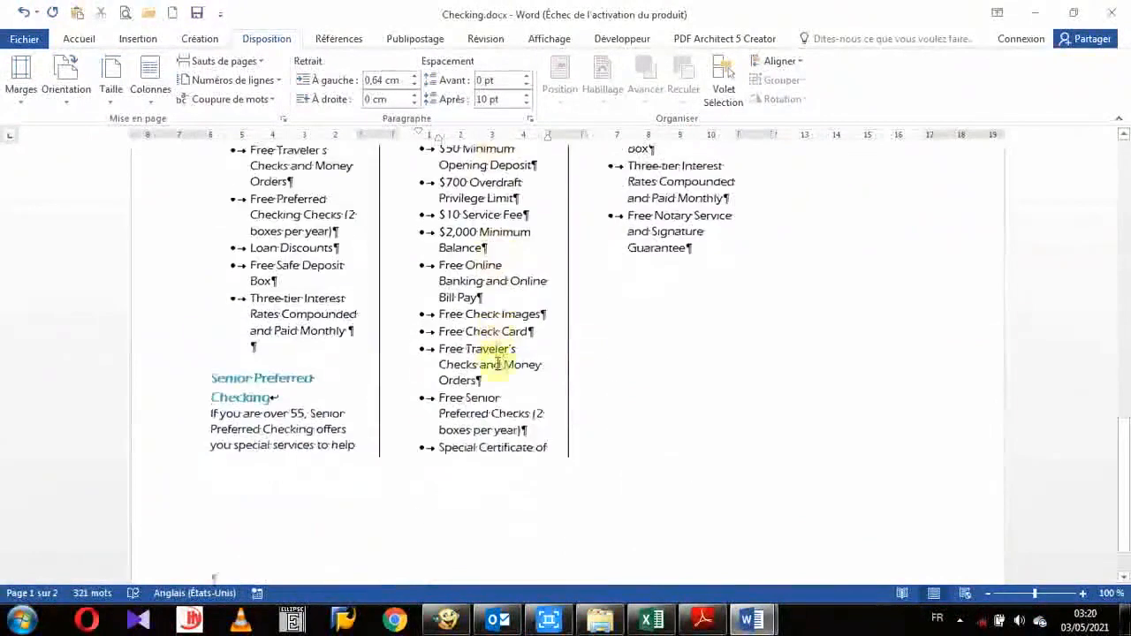
scroll(497, 364, "up", 15)
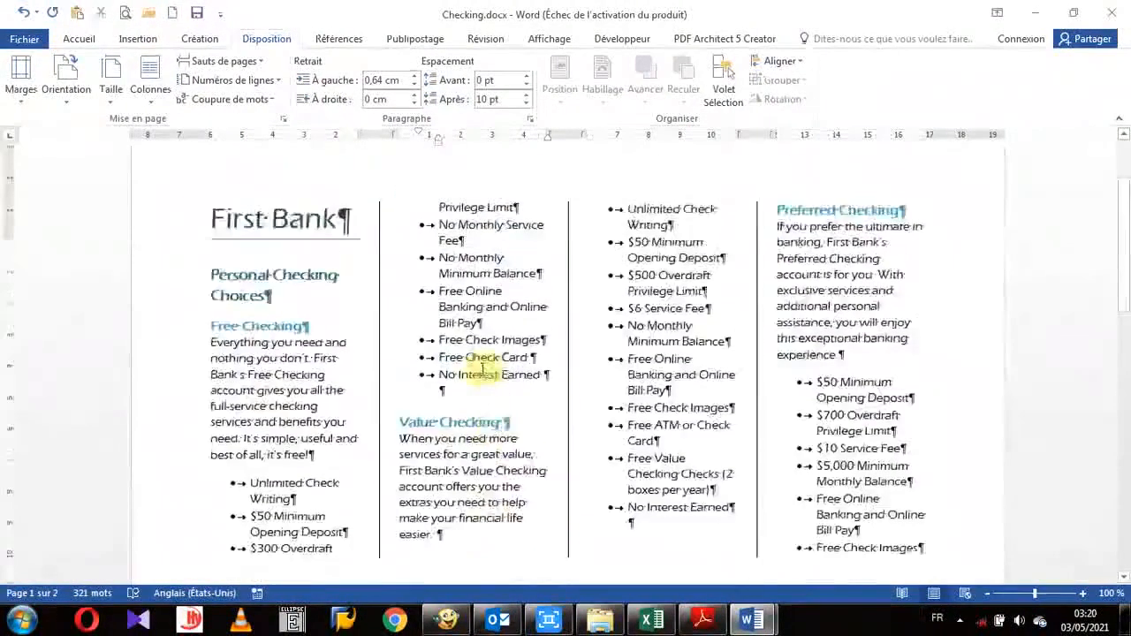
scroll(482, 369, "up", 1)
scroll(392, 300, "up", 2)
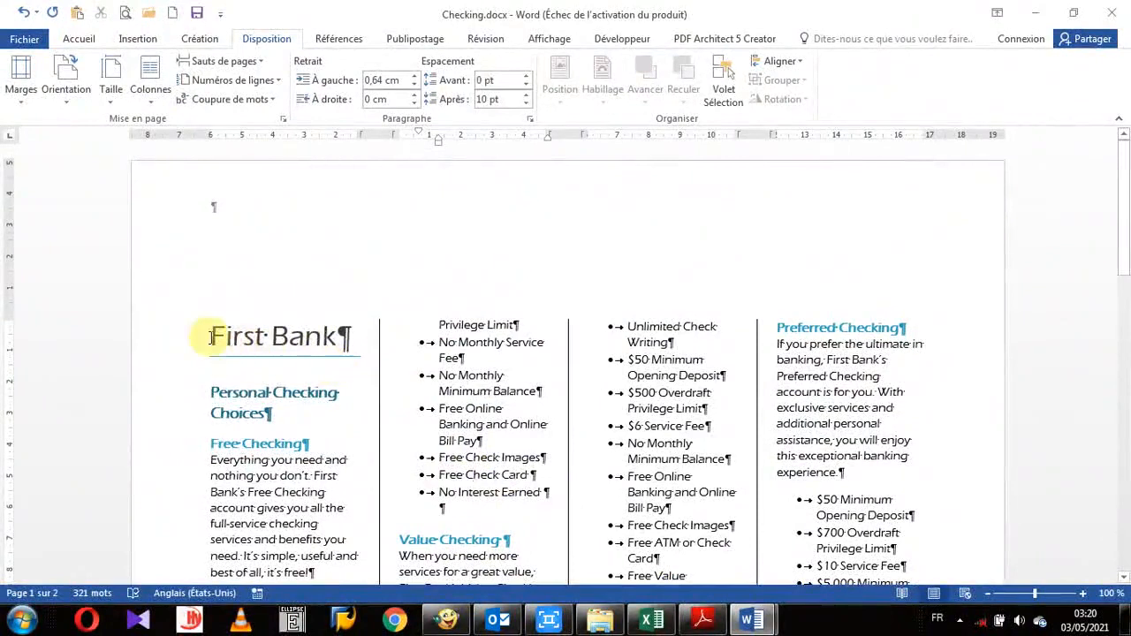
left_click_drag(210, 336, 327, 409)
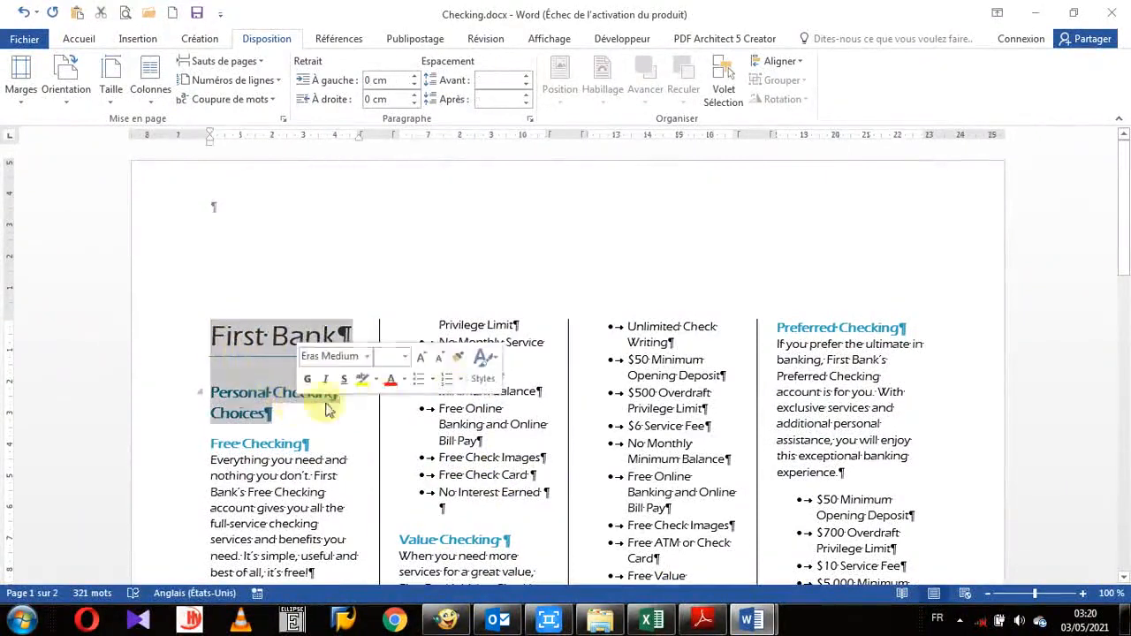
left_click(479, 359)
left_click(379, 298)
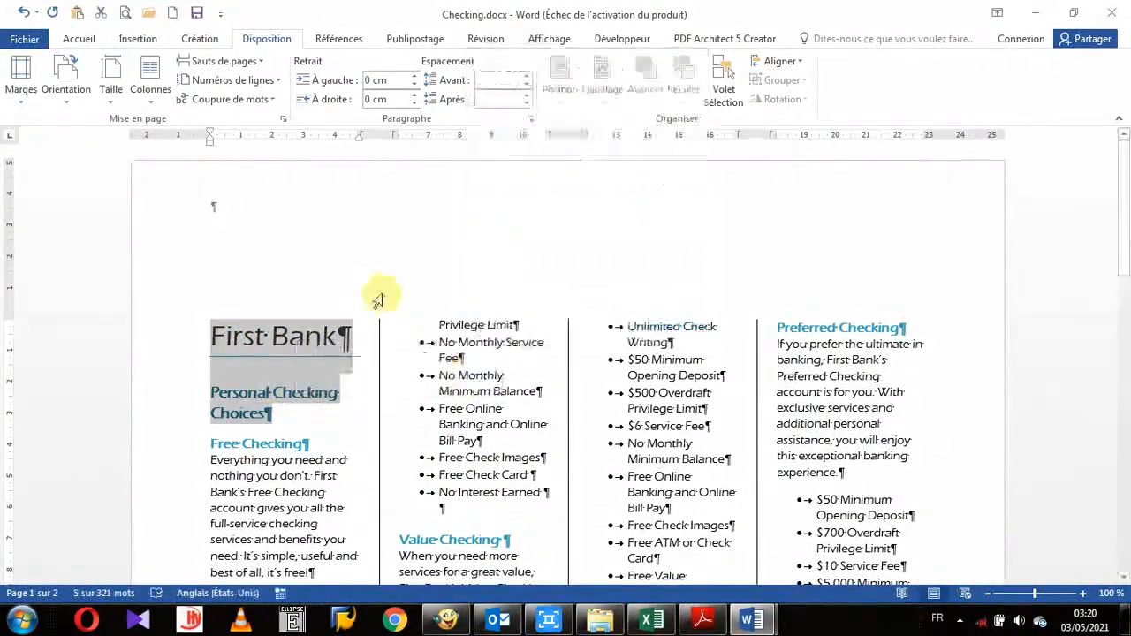
scroll(412, 350, "down", 3)
left_click(417, 346)
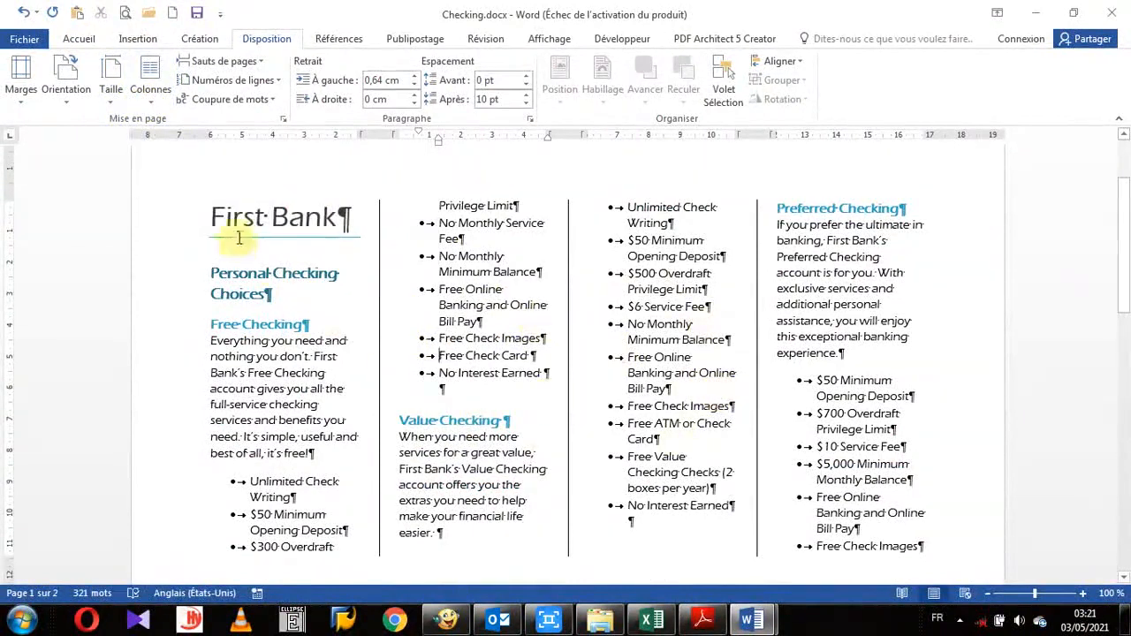
Step: Put the First Bank title and the Personal Checking Choices heading in a single column (Un) spanning the page width
left_click_drag(209, 216, 278, 294)
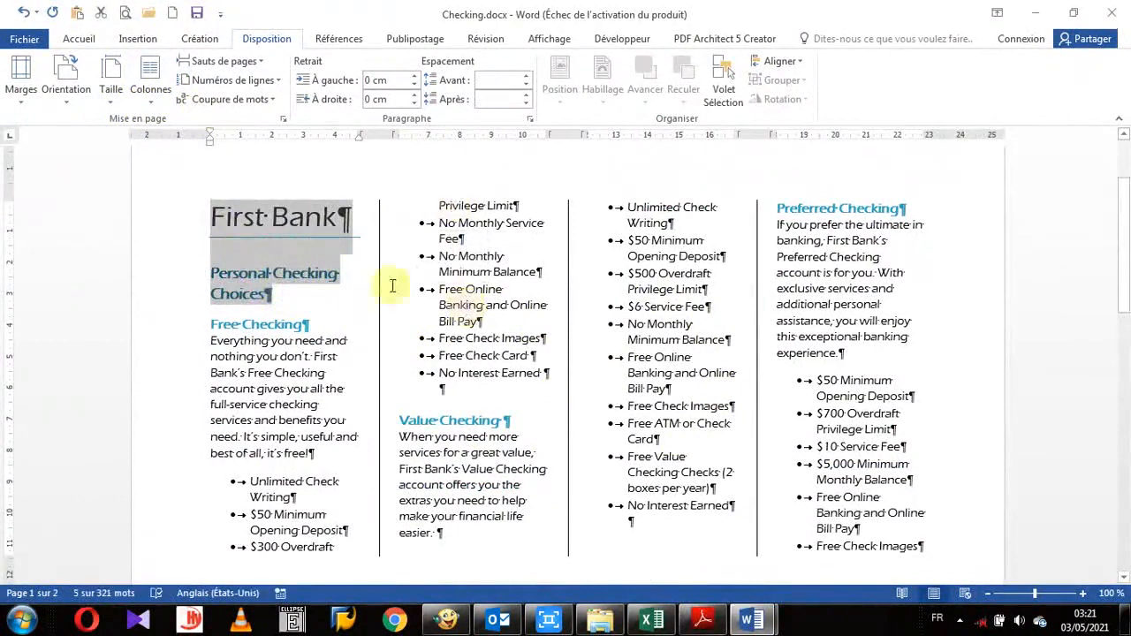
scroll(552, 338, "up", 1)
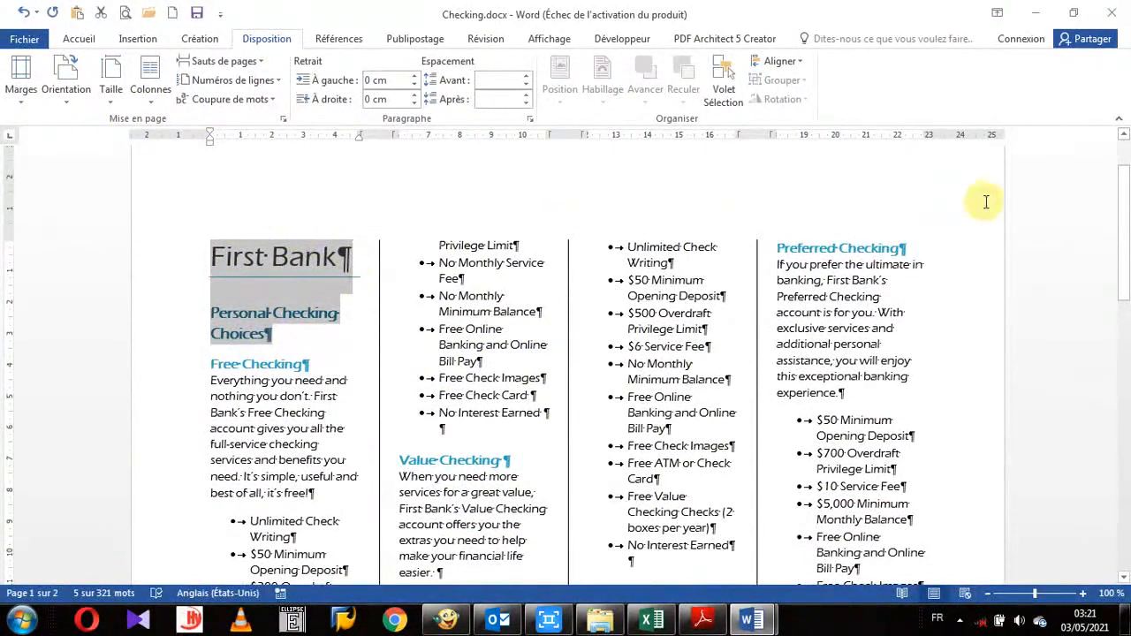
left_click(150, 84)
left_click(155, 132)
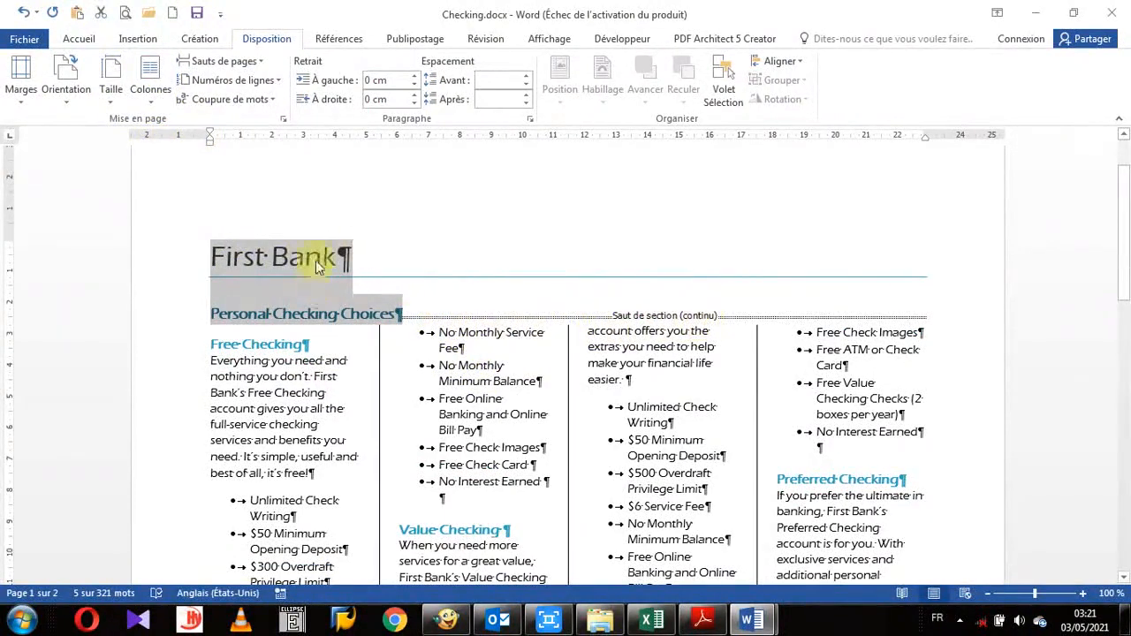
Step: Centre the First Bank title and the Personal Checking Choices heading across the page
left_click(265, 251)
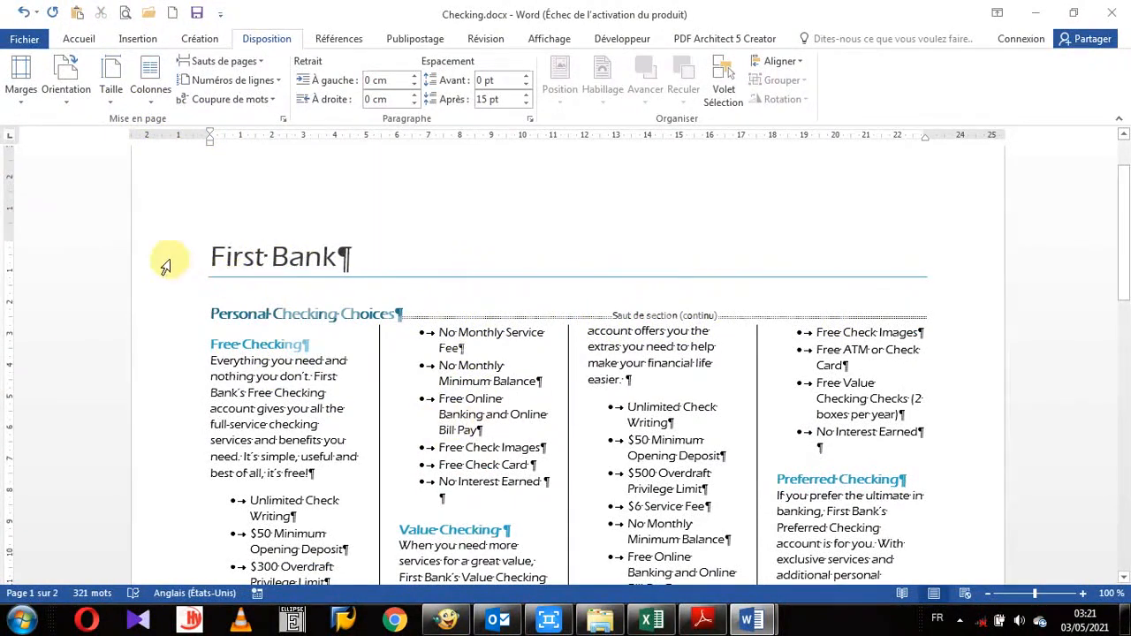
left_click(159, 290)
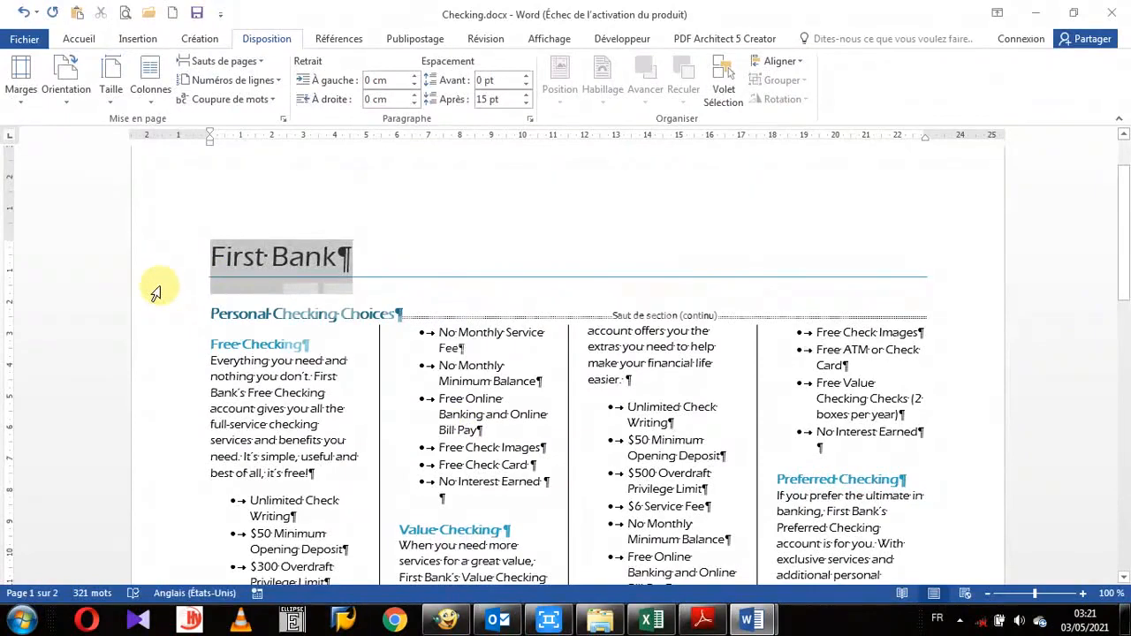
mouse_move(156, 291)
left_mouse_down()
mouse_move(157, 328)
mouse_move(159, 311)
left_mouse_up()
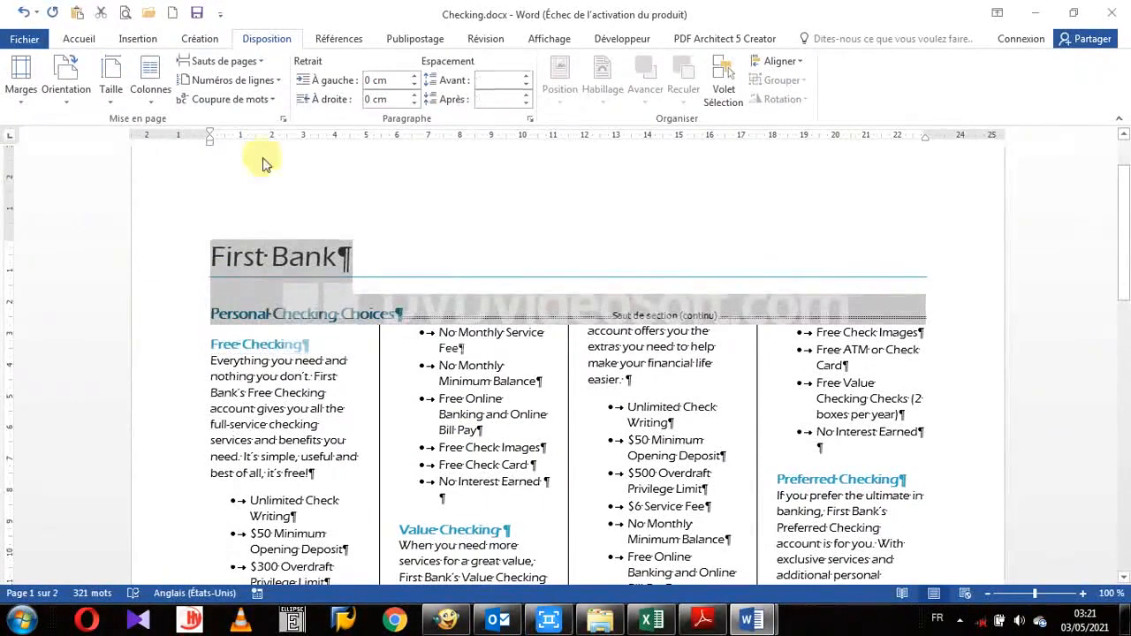
left_click(78, 38)
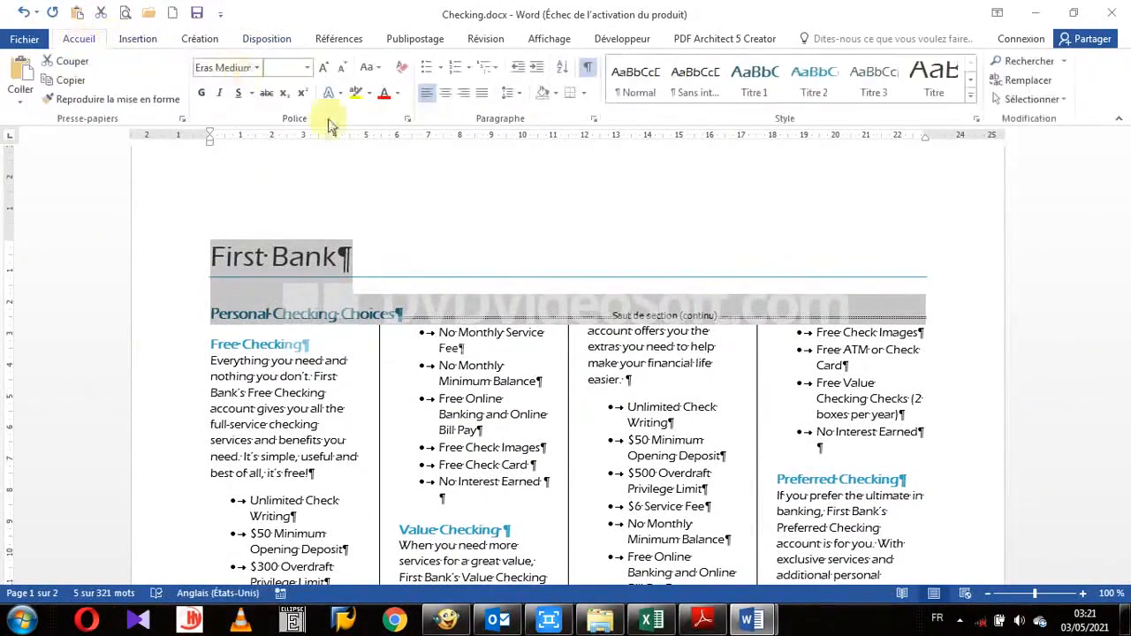
left_click(447, 96)
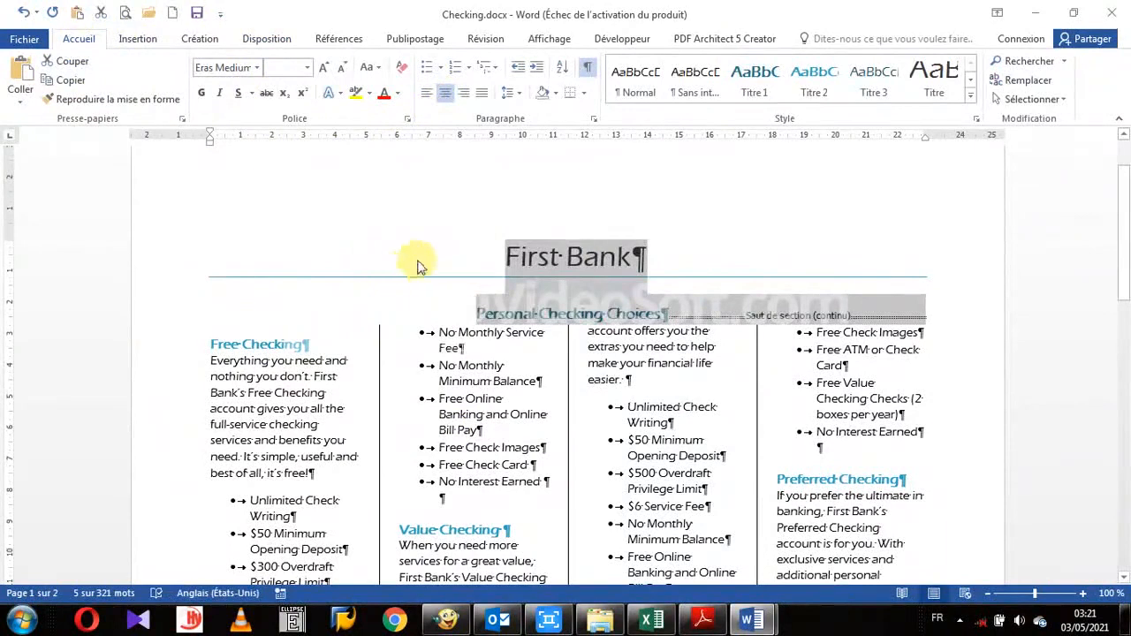
left_click(404, 291)
left_click(503, 399)
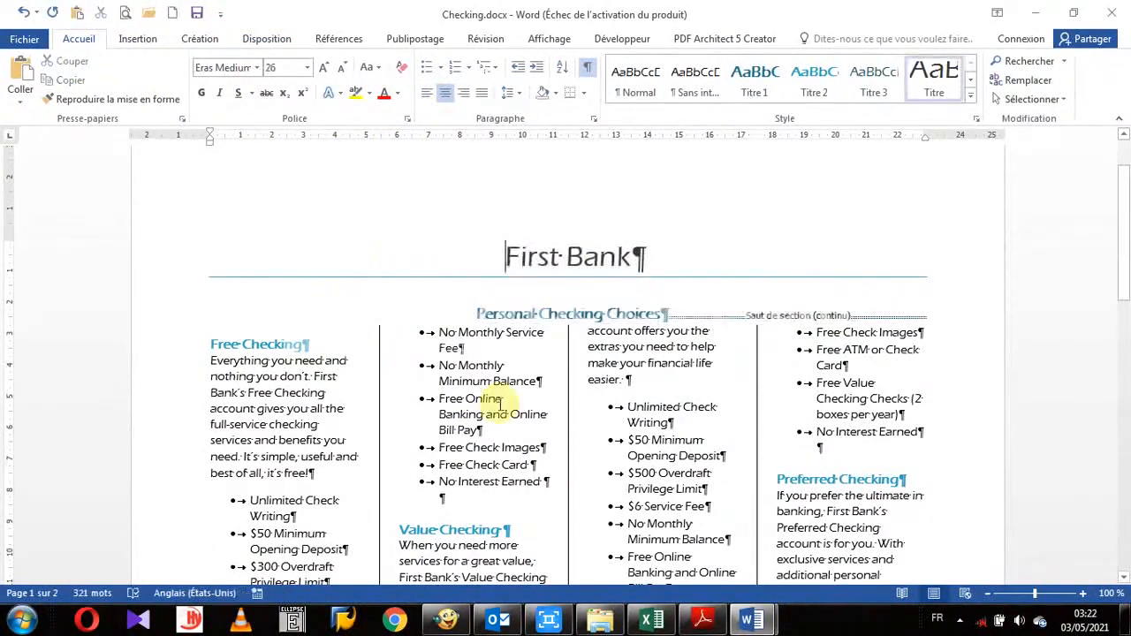
Step: Add an empty paragraph after the Personal Checking Choices heading and check how the columns flow below it
scroll(533, 435, "down", 2)
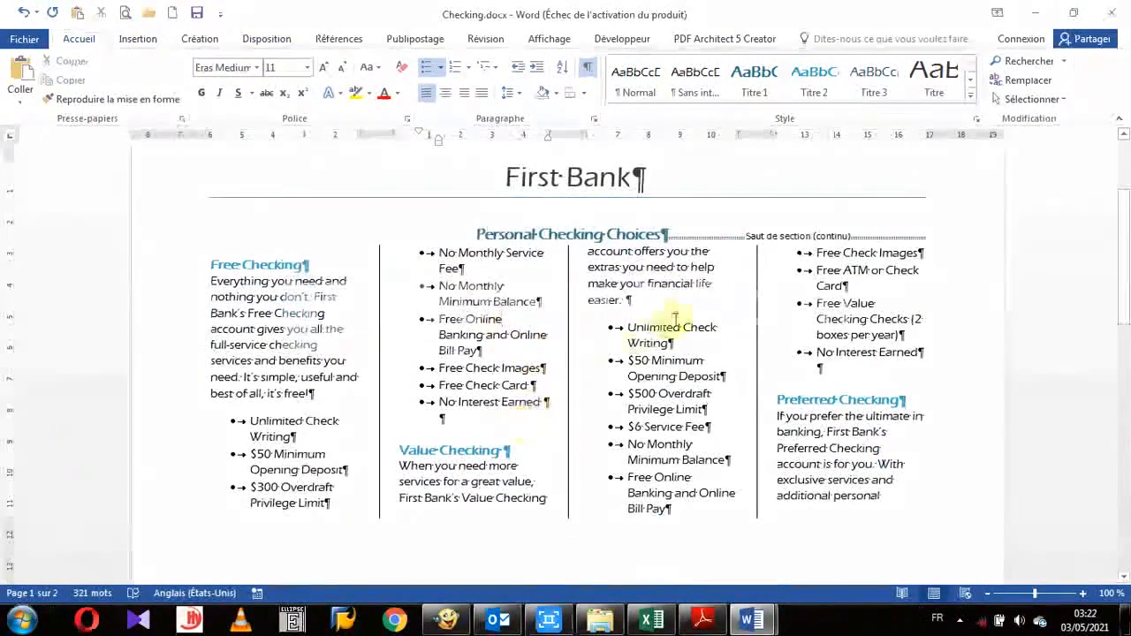
left_click(680, 233)
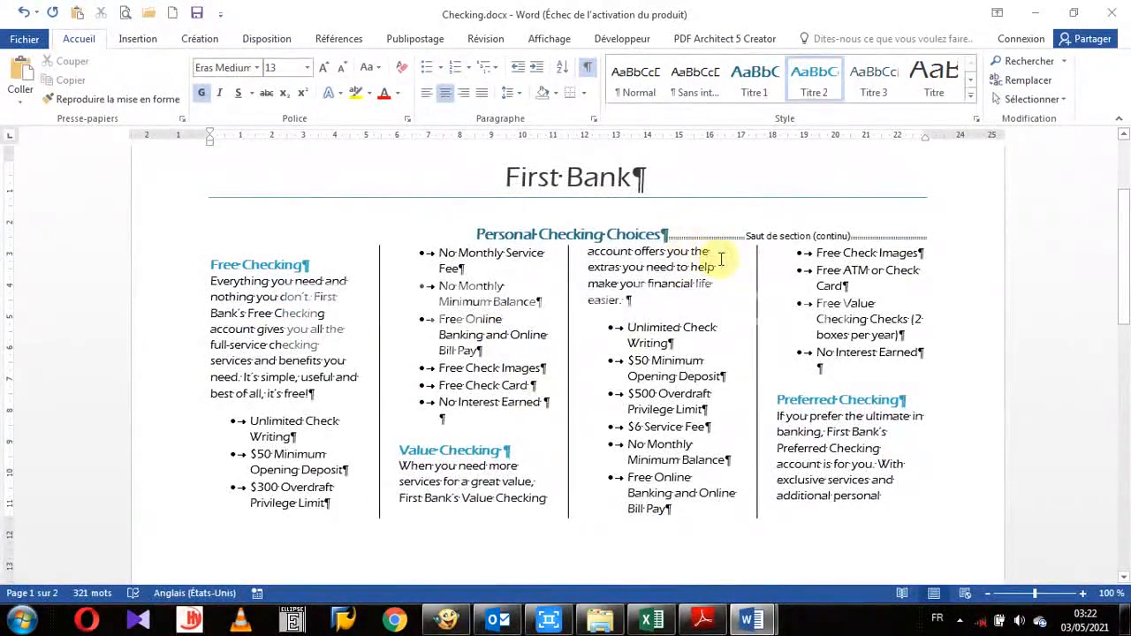
key("Return")
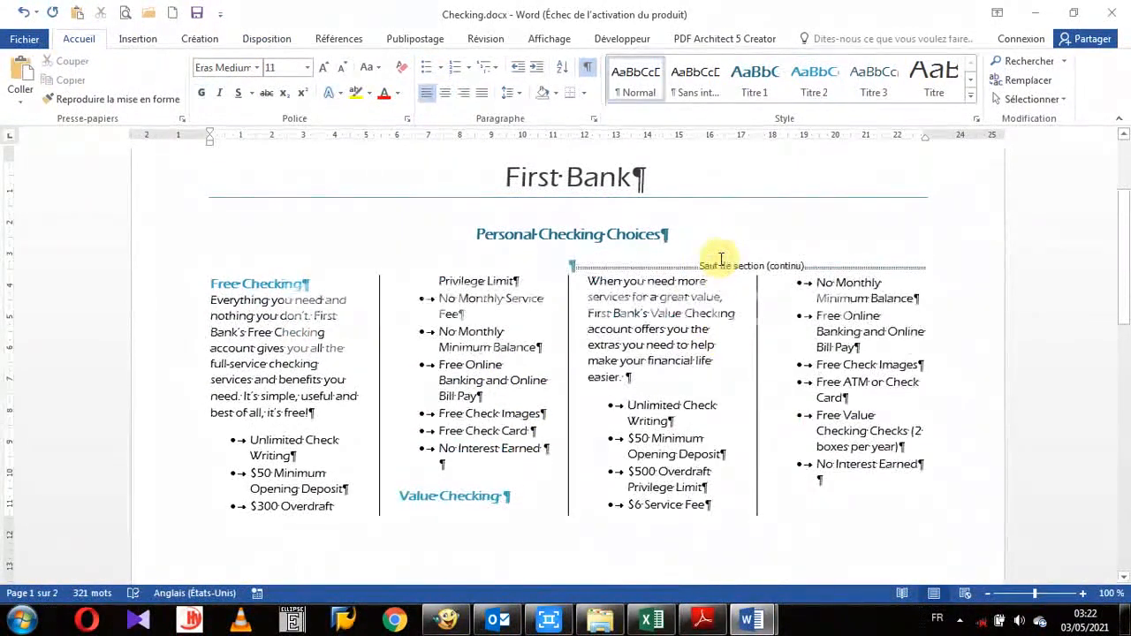
scroll(717, 256, "down", 3)
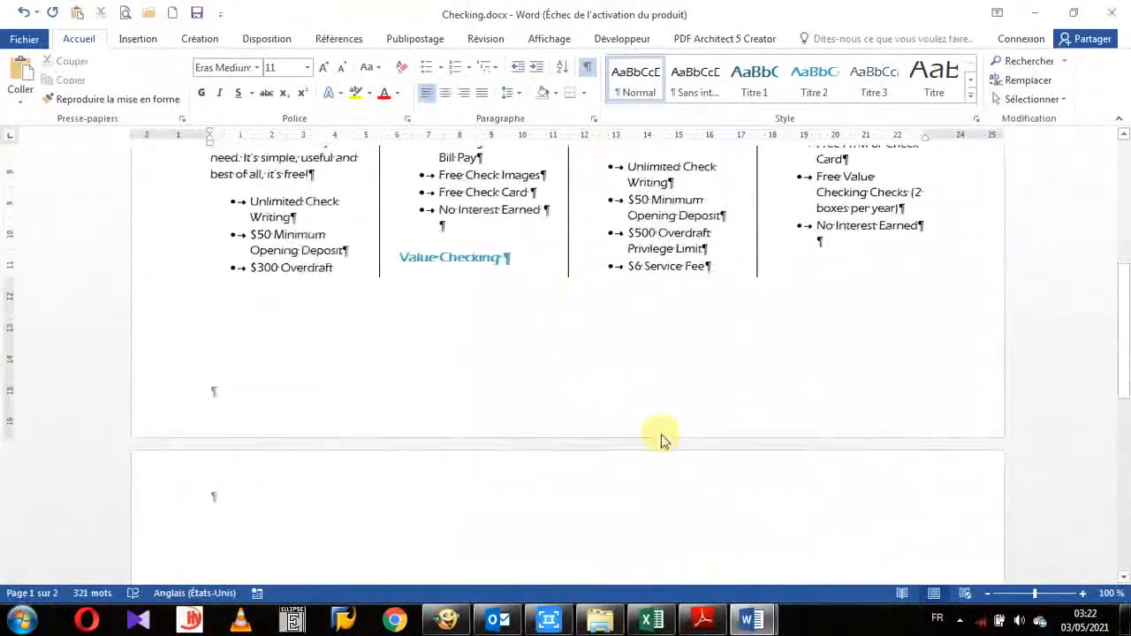
scroll(673, 415, "up", 2)
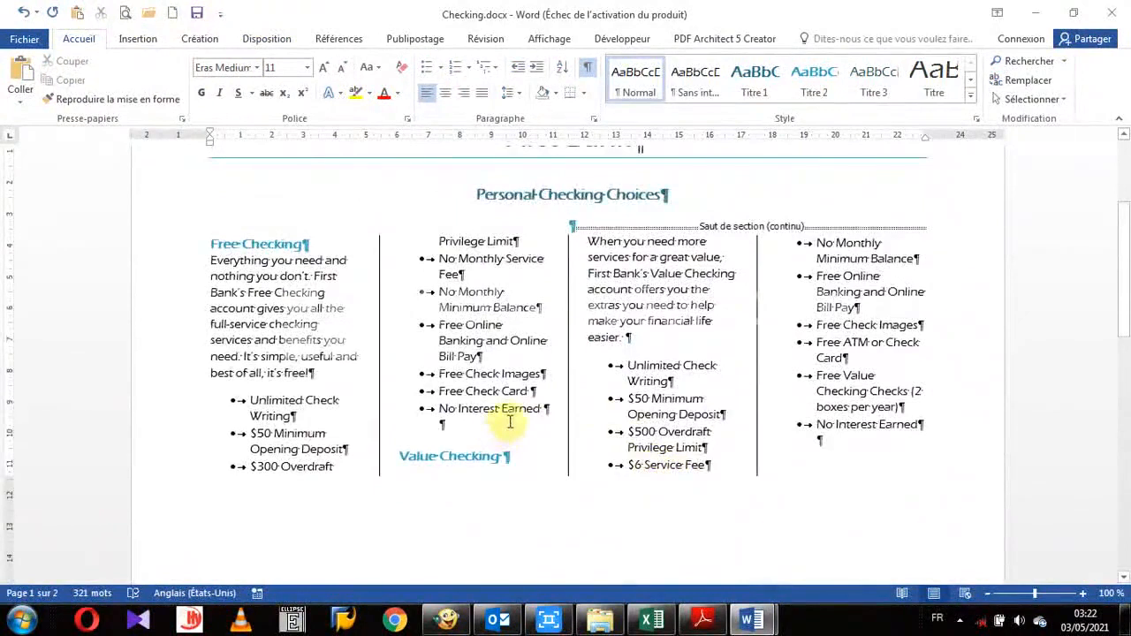
scroll(510, 422, "down", 3)
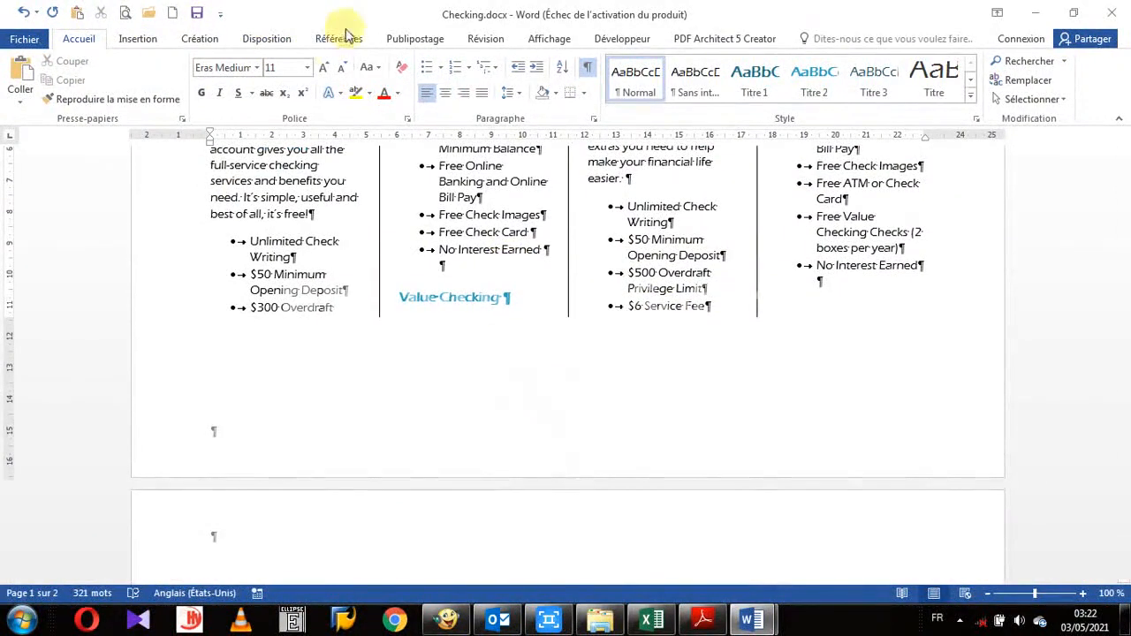
Step: Apply the narrow margins preset (Étroites, 1,27 cm) to the title section and review the column flow across both pages
left_click(279, 40)
left_click(16, 99)
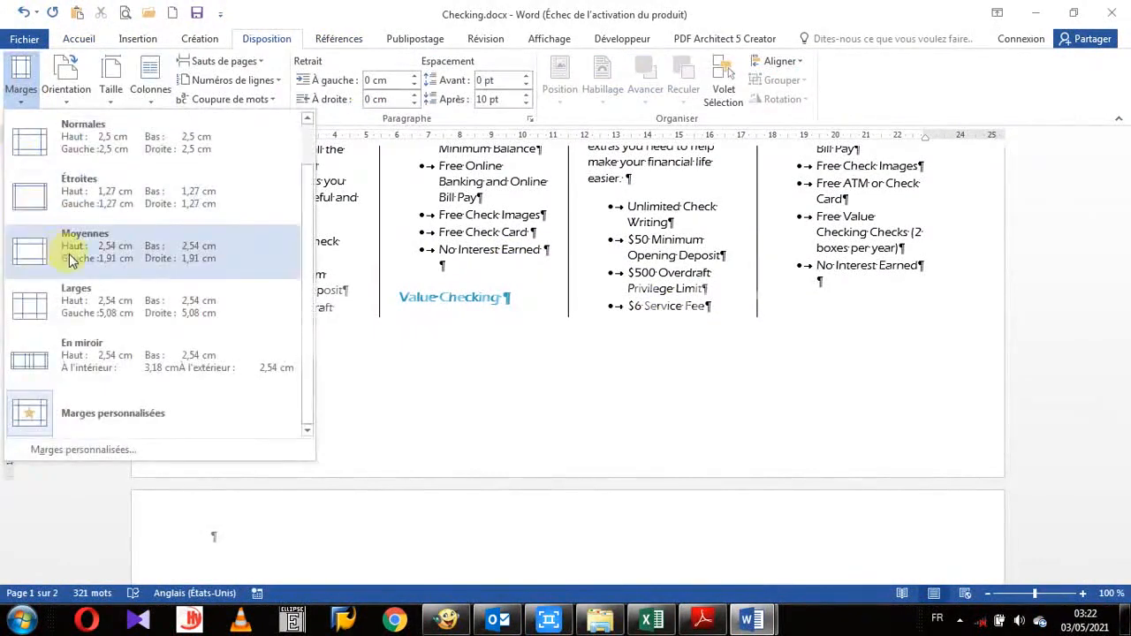
left_click(89, 207)
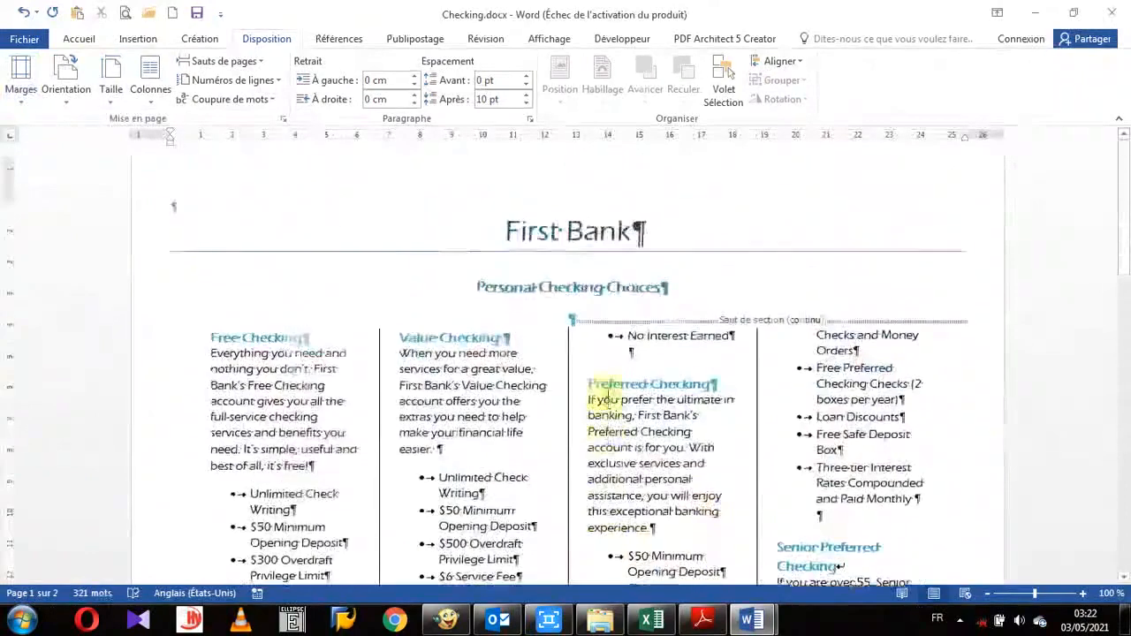
scroll(531, 459, "down", 4)
scroll(525, 460, "down", 4)
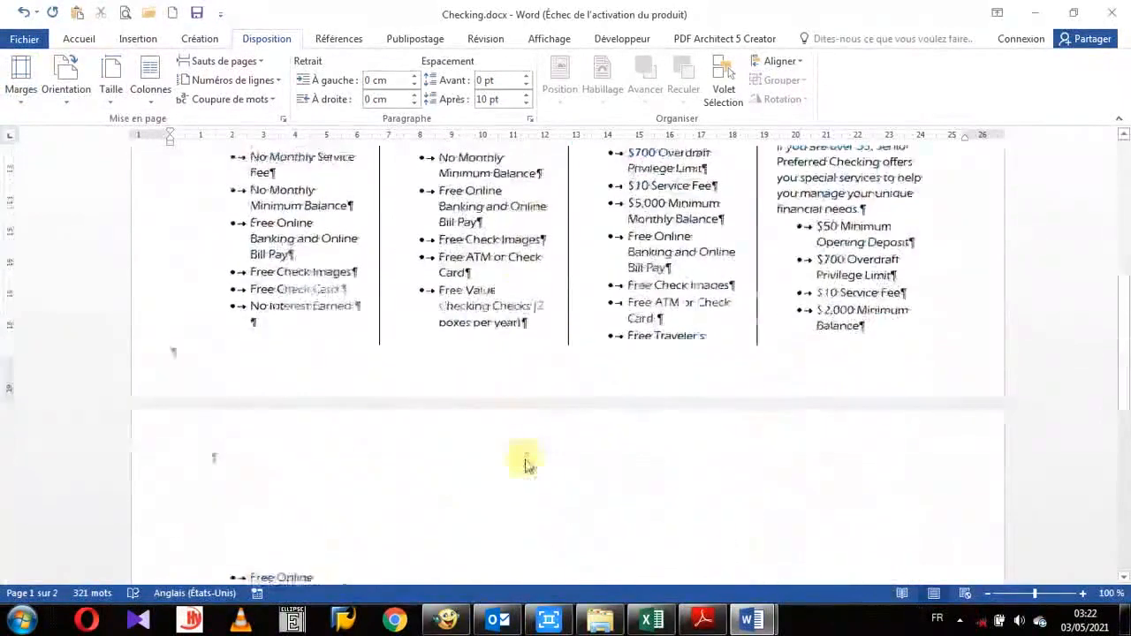
scroll(277, 416, "up", 2)
scroll(278, 371, "up", 5)
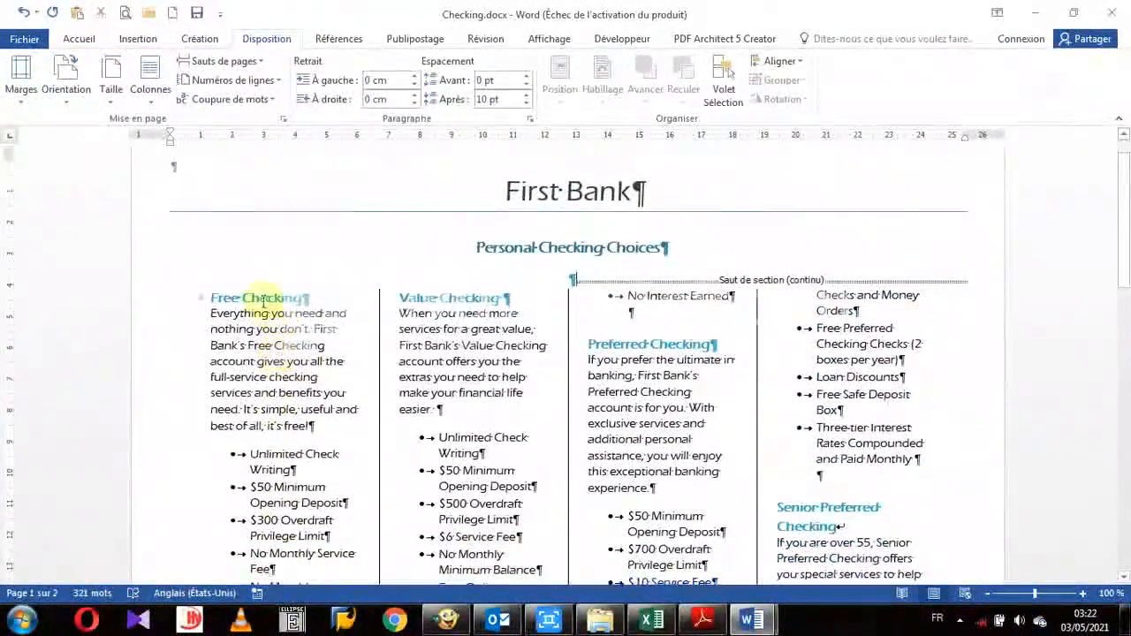
scroll(296, 428, "down", 4)
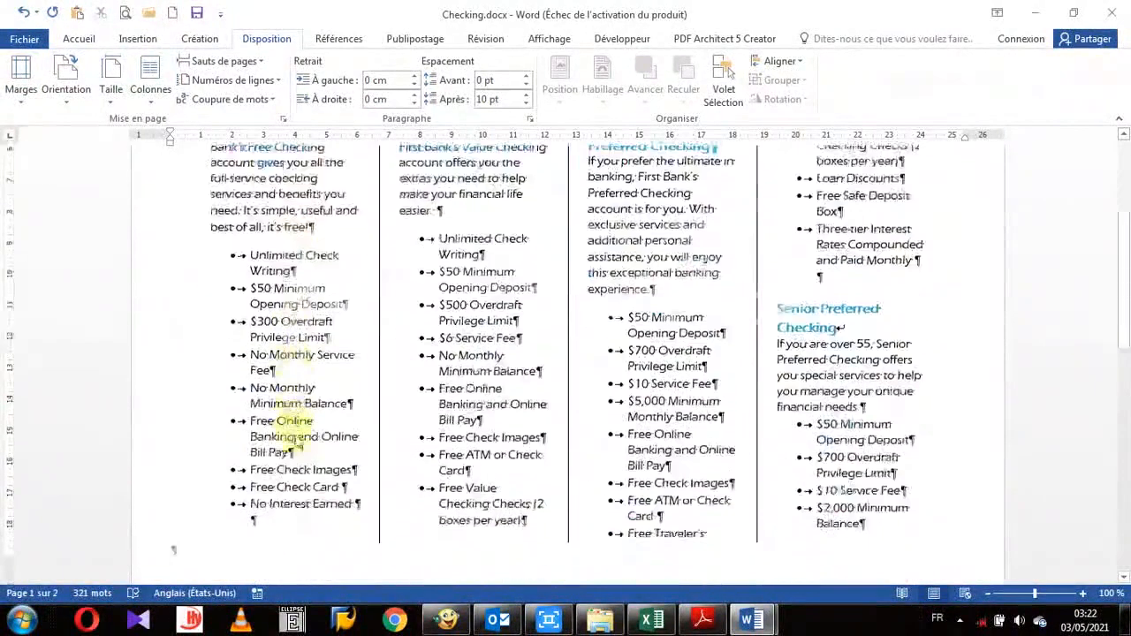
scroll(397, 371, "up", 4)
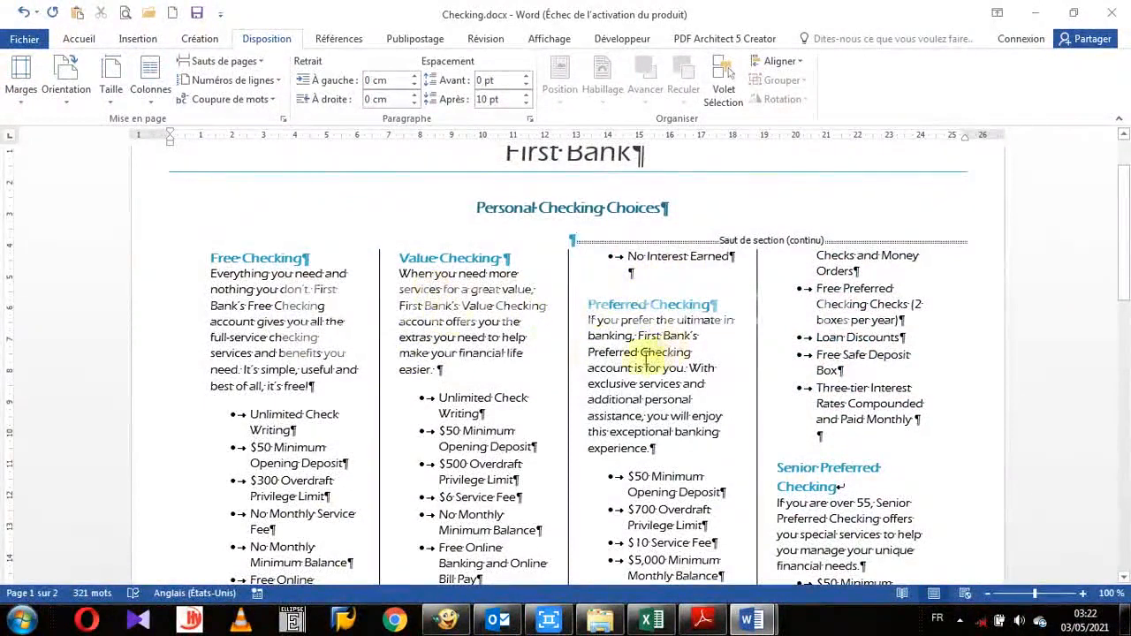
Step: Set the left and right margins of the four-column section to 2 cm and check where each account section breaks
left_click(322, 328)
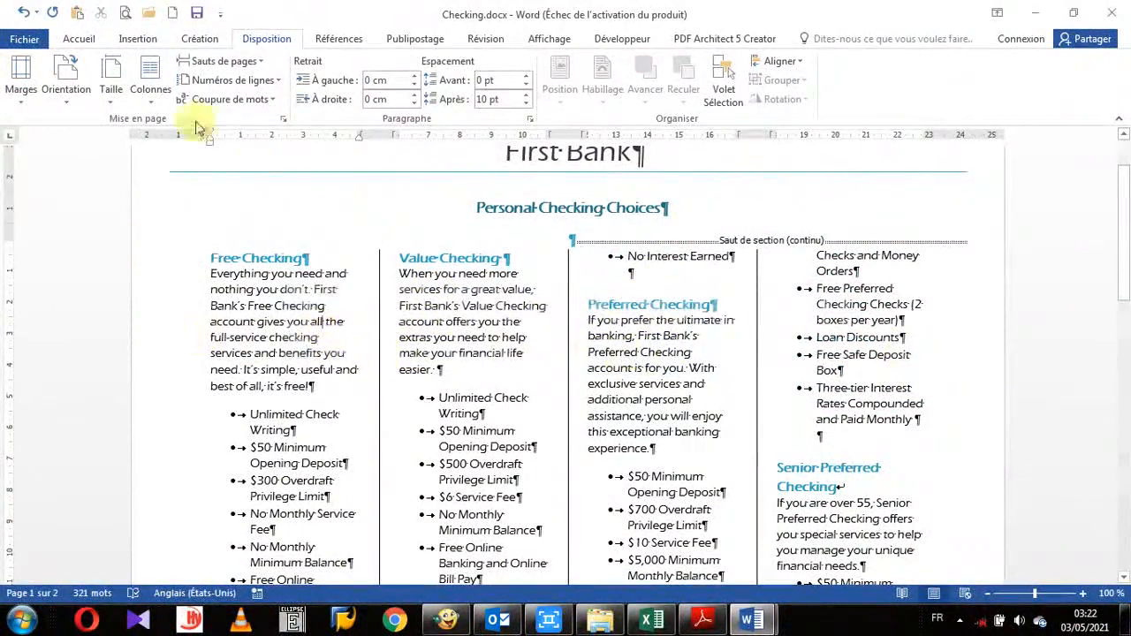
left_click(25, 96)
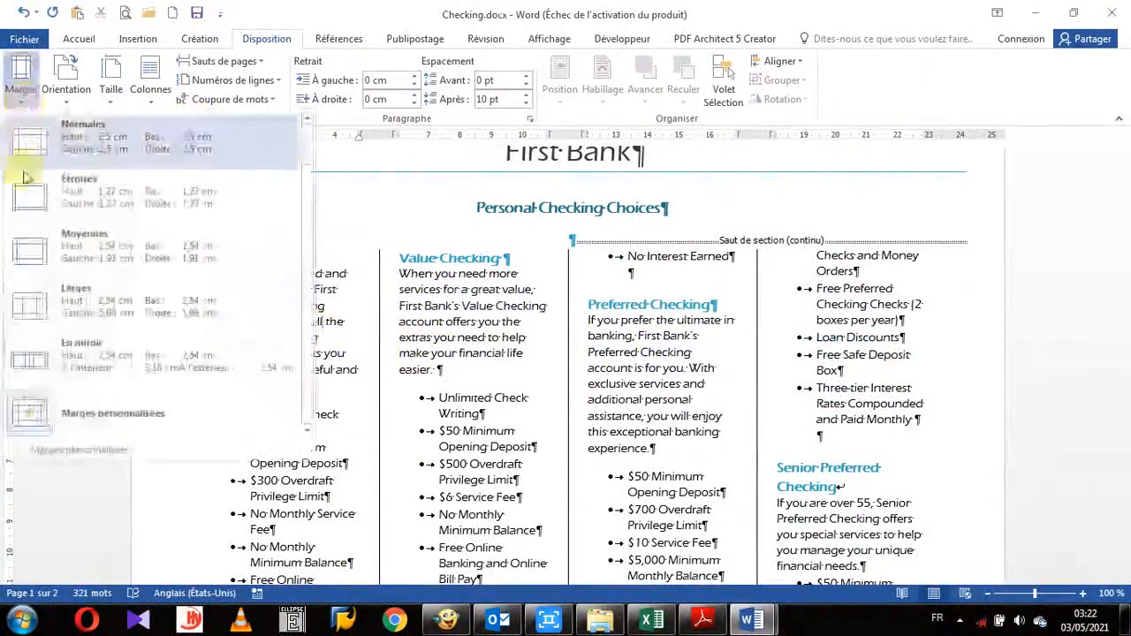
left_click(125, 453)
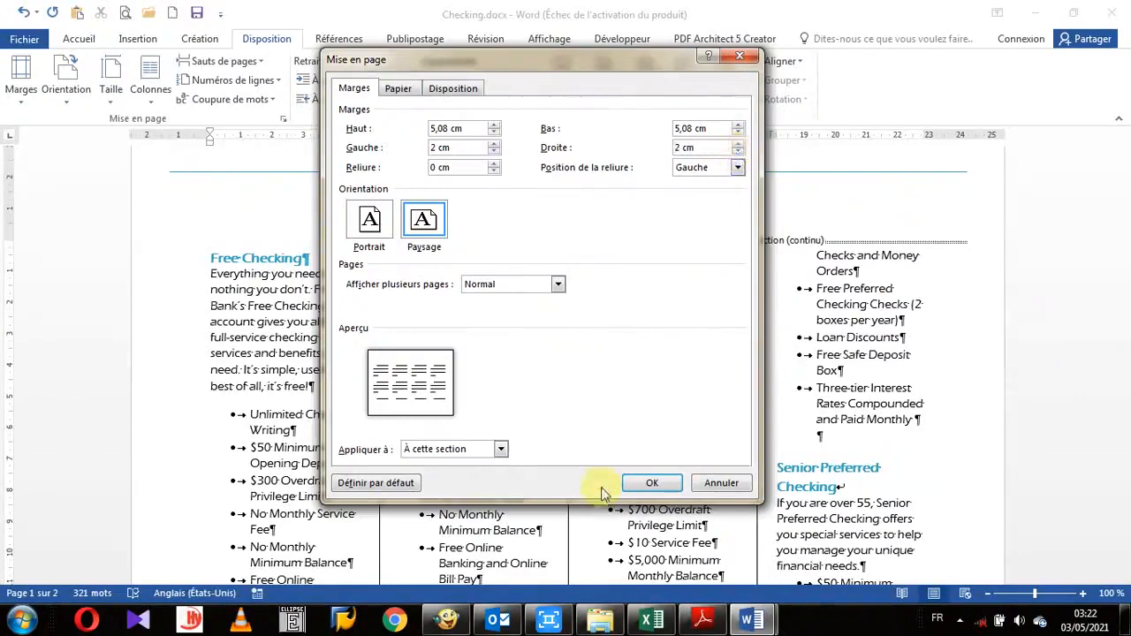
left_click(651, 482)
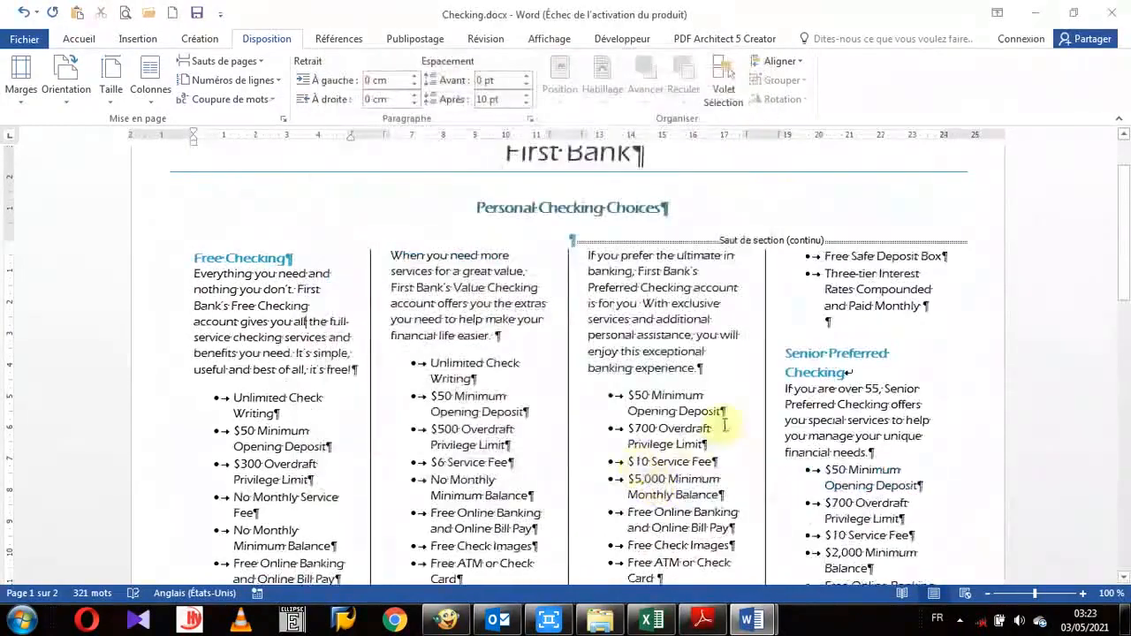
scroll(716, 429, "down", 2)
scroll(723, 427, "down", 8)
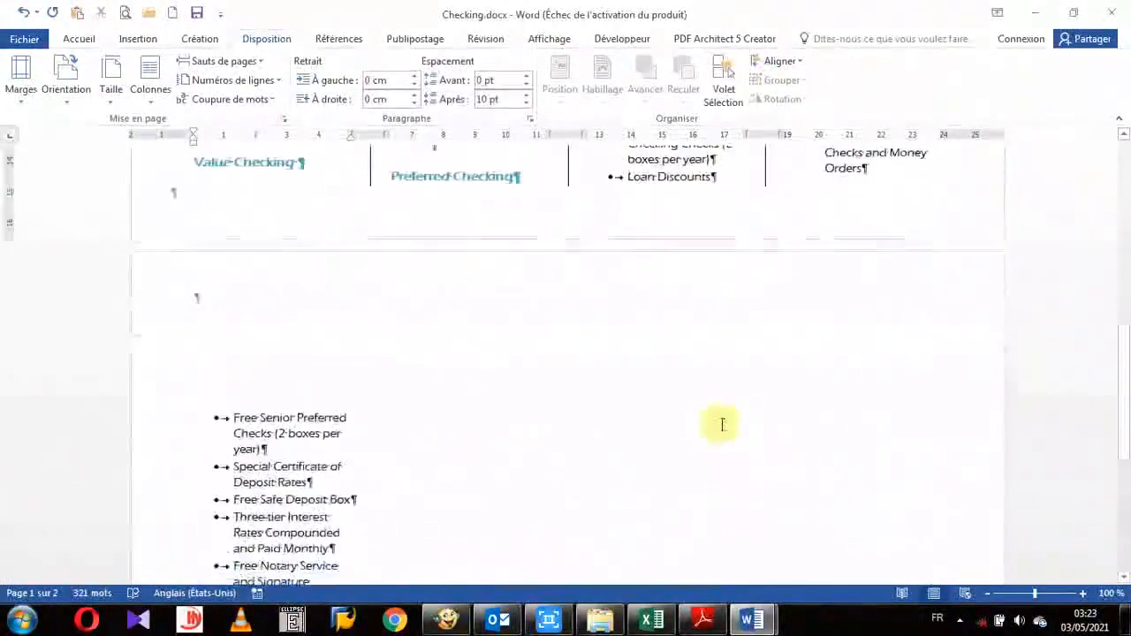
scroll(324, 399, "up", 10)
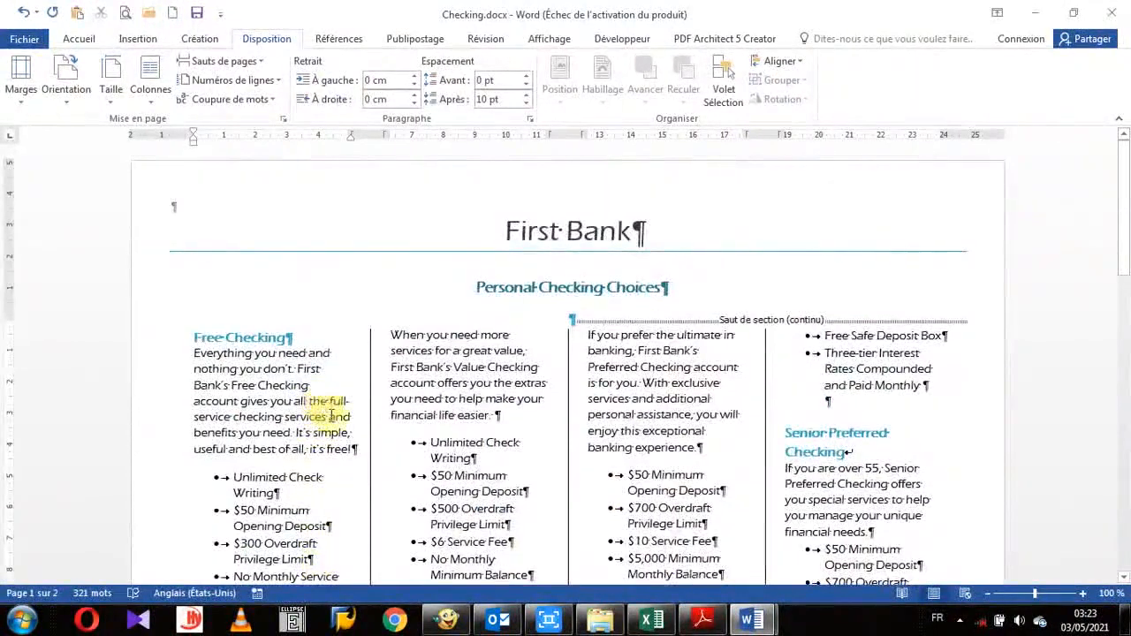
scroll(309, 428, "down", 5)
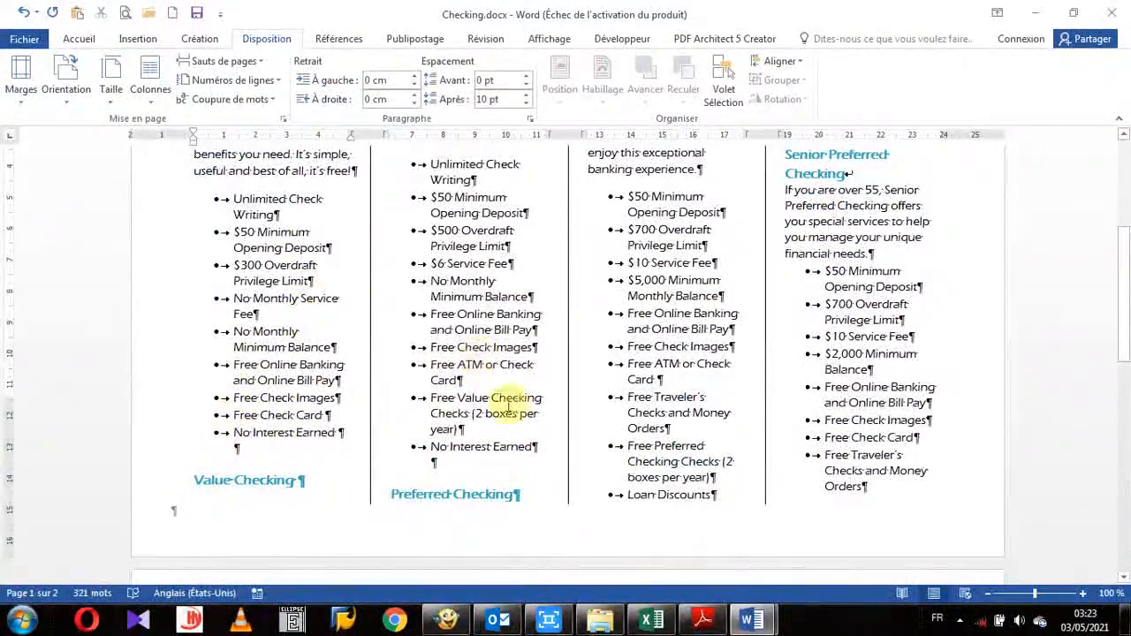
scroll(336, 371, "up", 3)
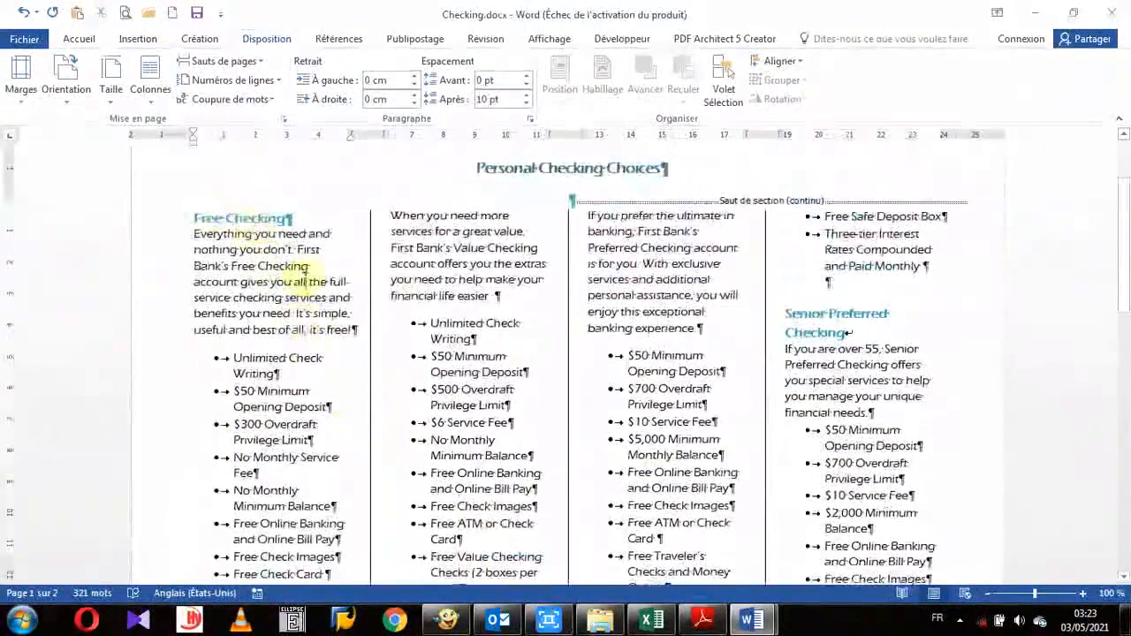
scroll(318, 371, "down", 3)
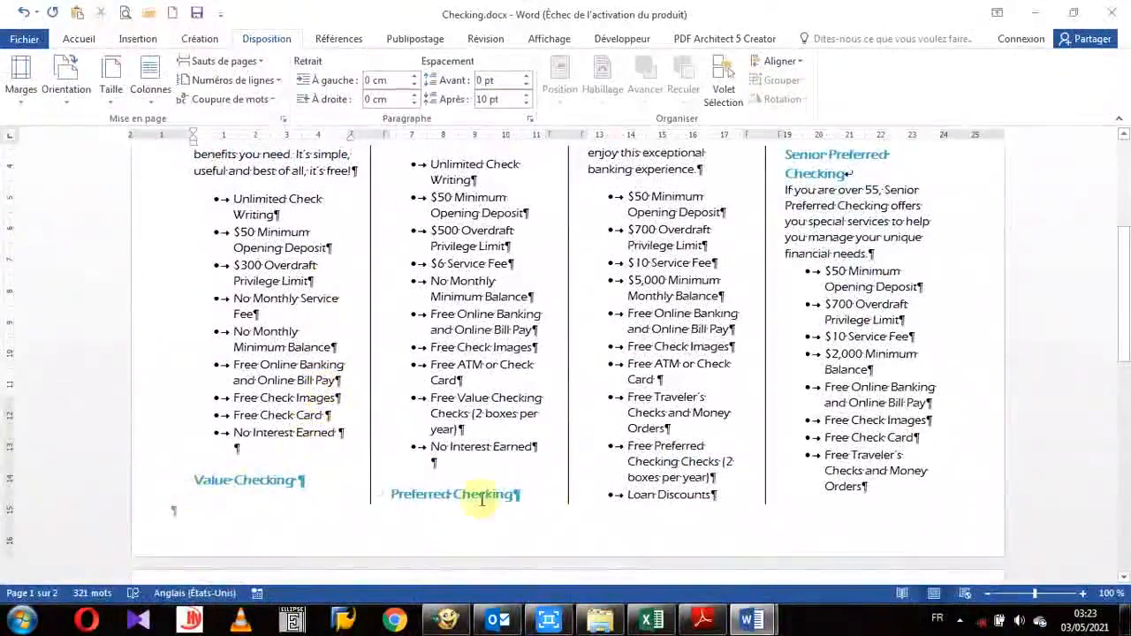
Step: Insert a column break (Colonne) before the Value Checking heading and review how the remaining account sections flow
left_click(197, 479)
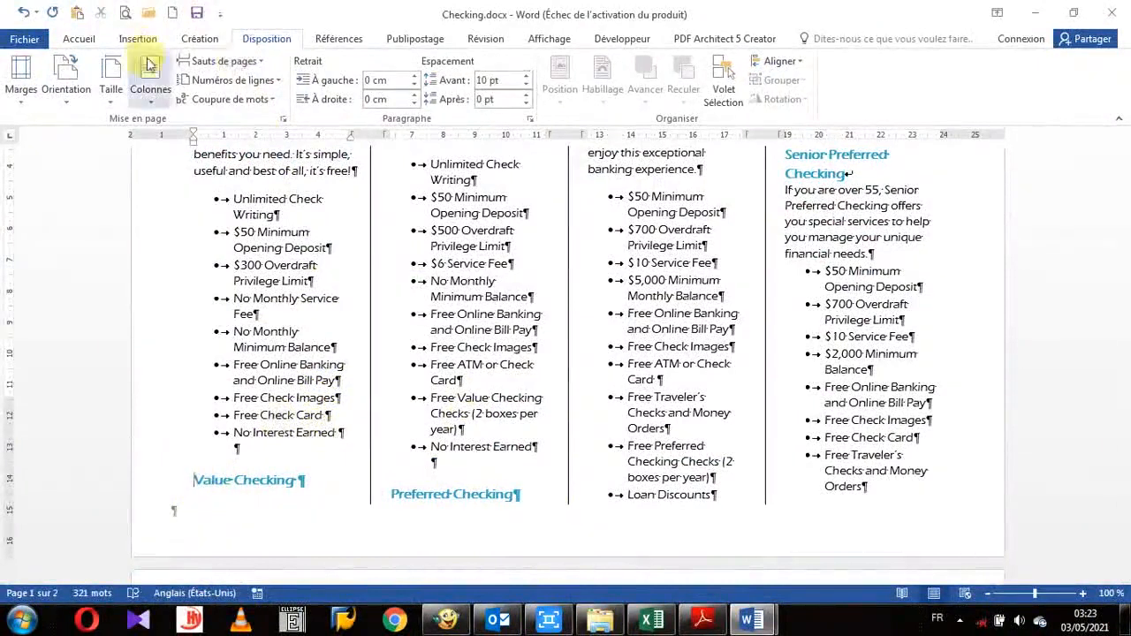
left_click(263, 63)
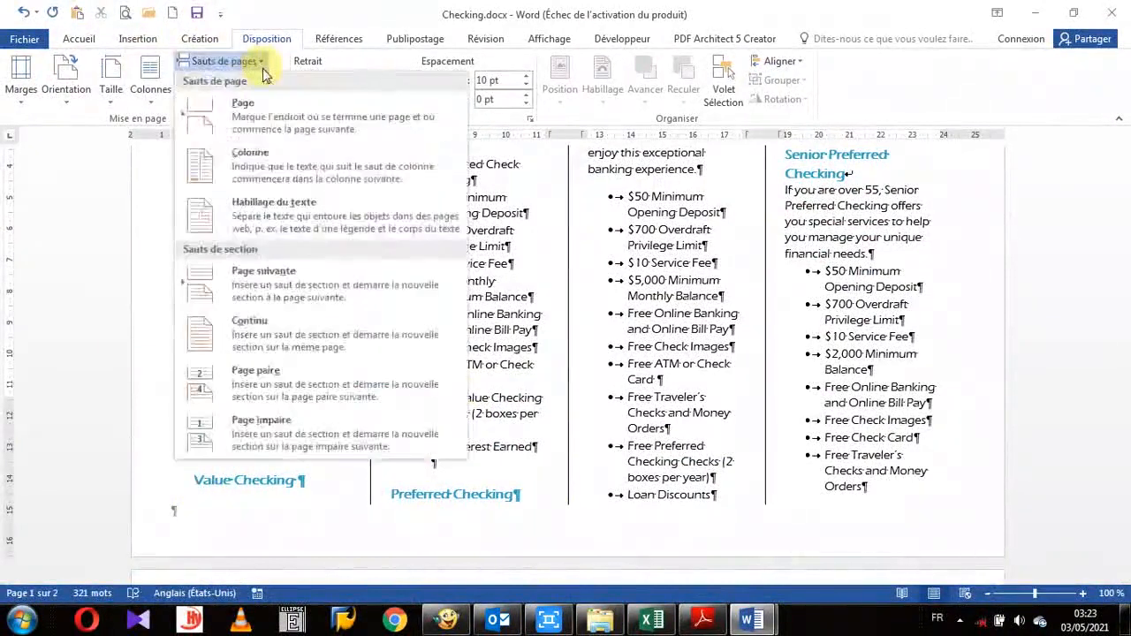
left_click(266, 172)
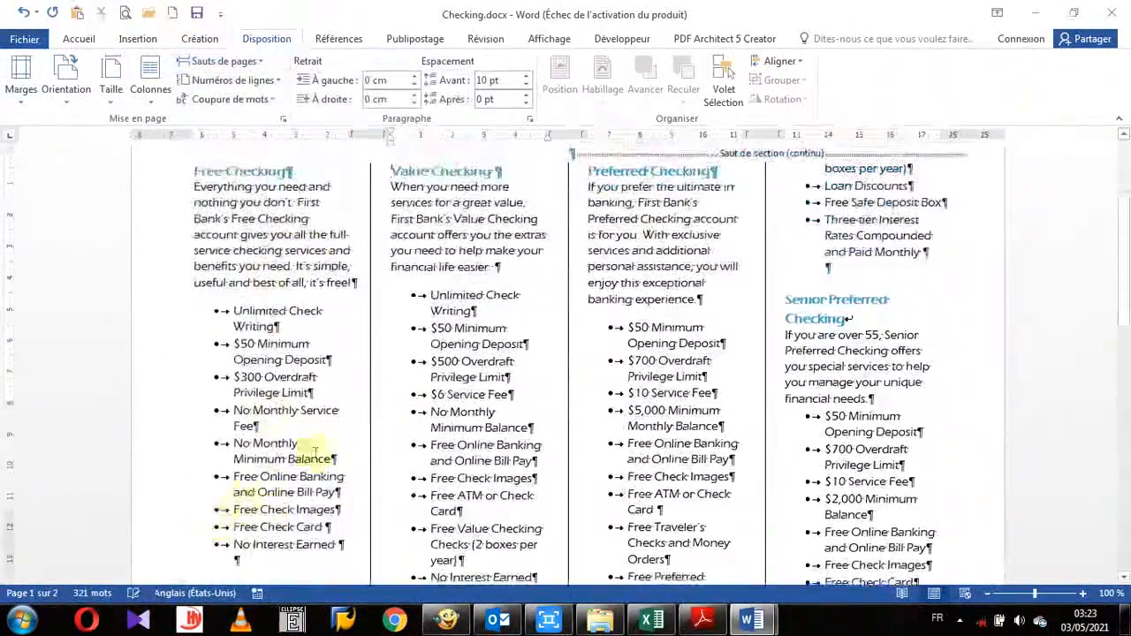
scroll(260, 430, "down", 3)
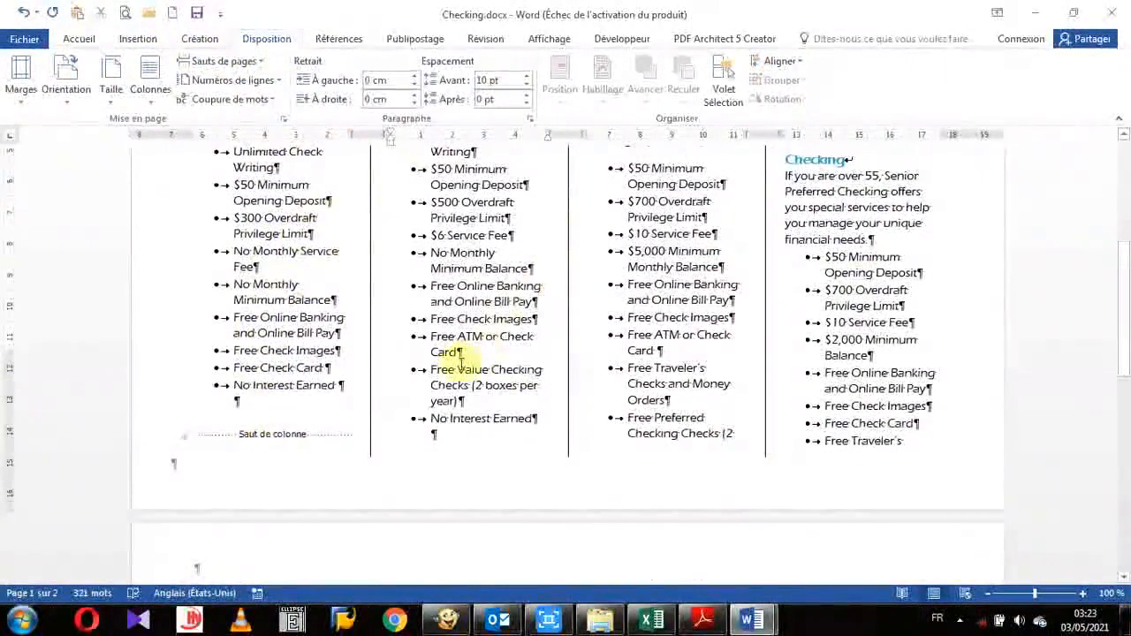
scroll(457, 368, "up", 4)
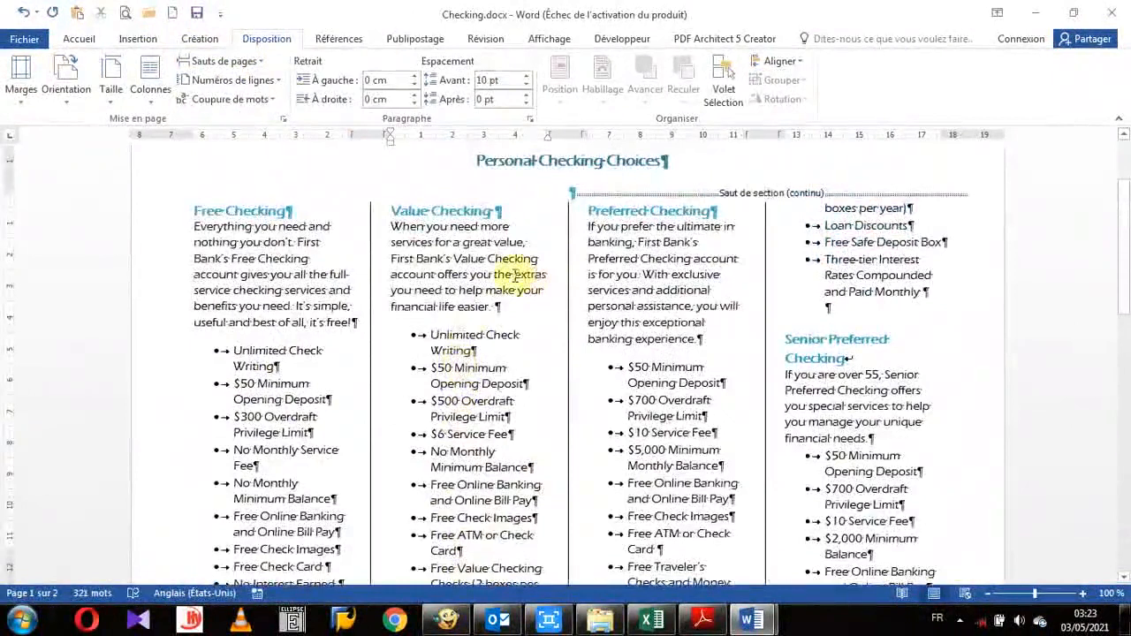
scroll(469, 258, "down", 6)
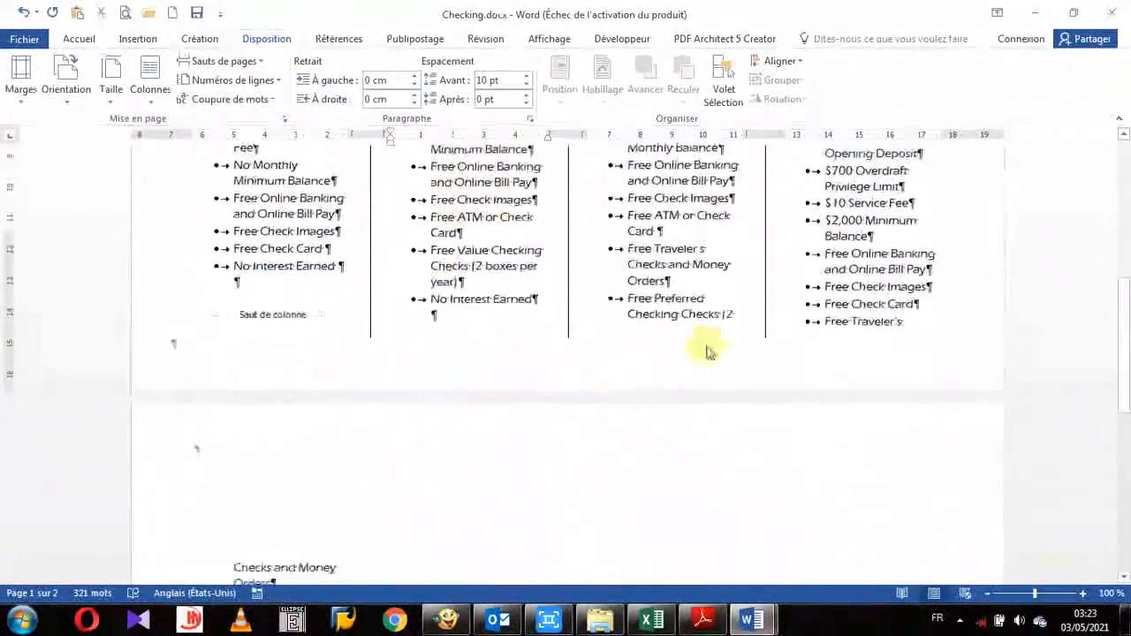
scroll(712, 346, "up", 2)
scroll(714, 340, "up", 5)
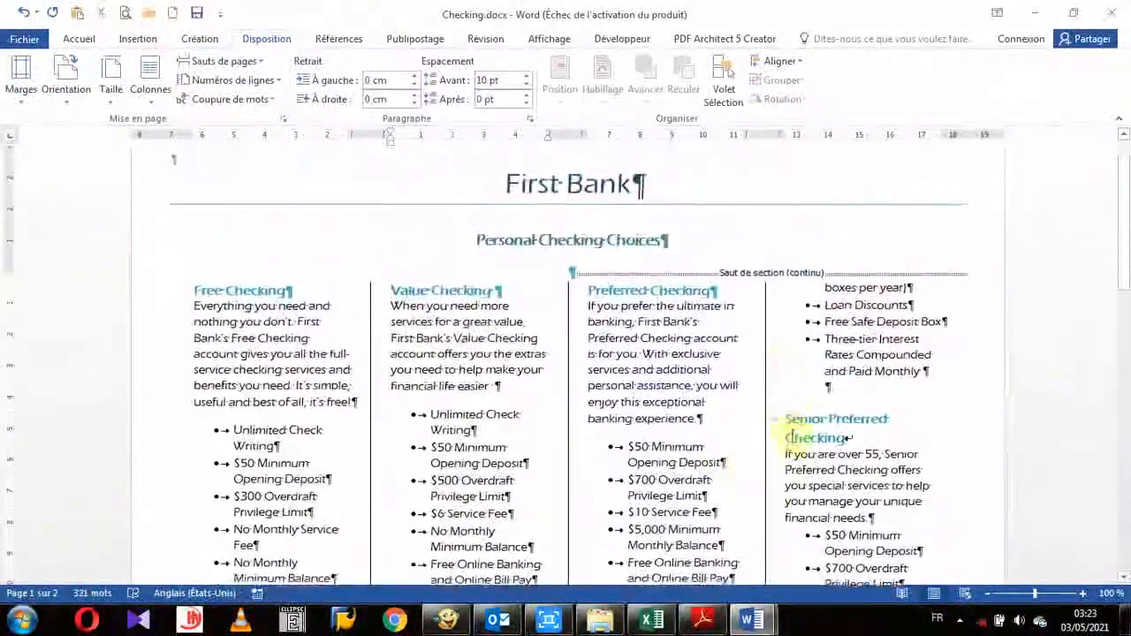
Step: Insert a column break (Colonne) before the Senior Preferred Checking heading and check the column flow across both pages
left_click(785, 418)
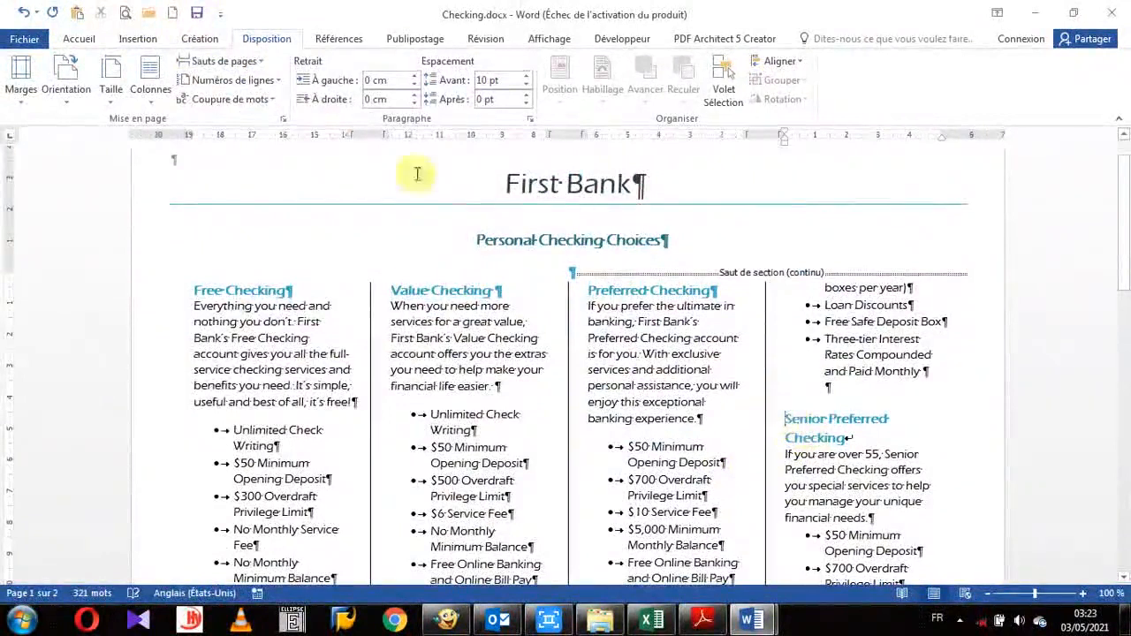
left_click(210, 61)
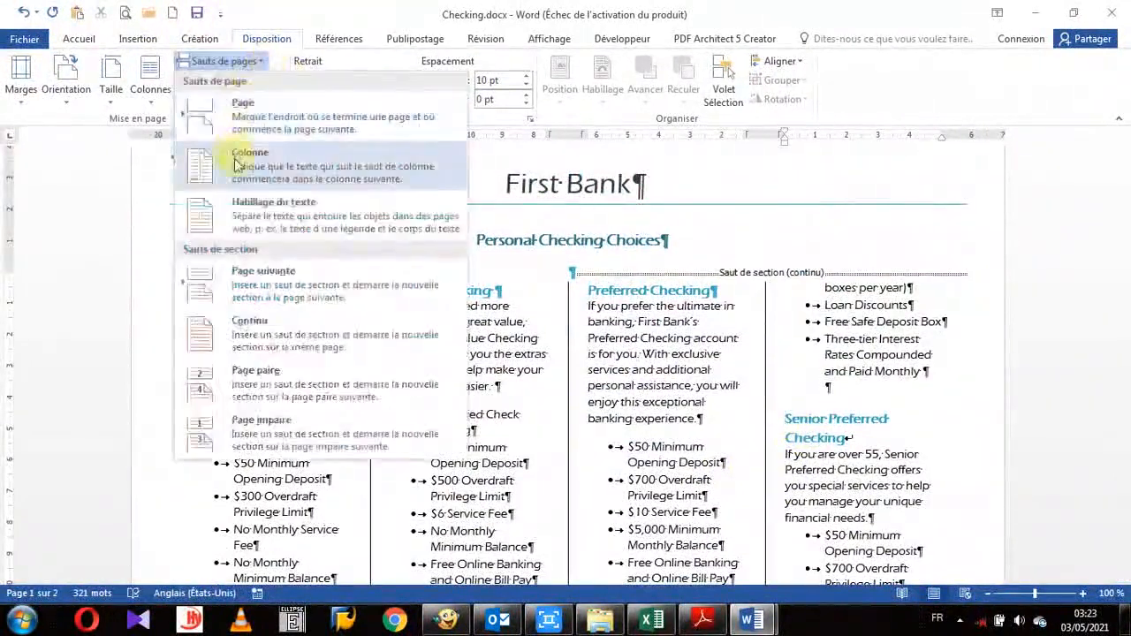
left_click(236, 164)
scroll(555, 427, "down", 4)
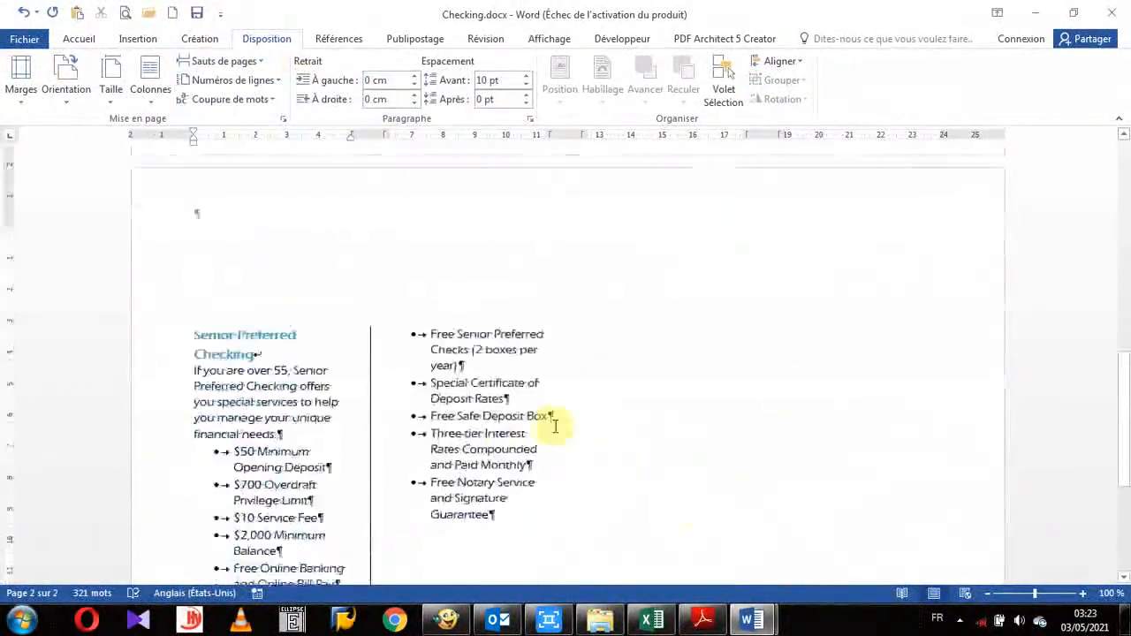
scroll(485, 434, "down", 3)
scroll(485, 434, "up", 7)
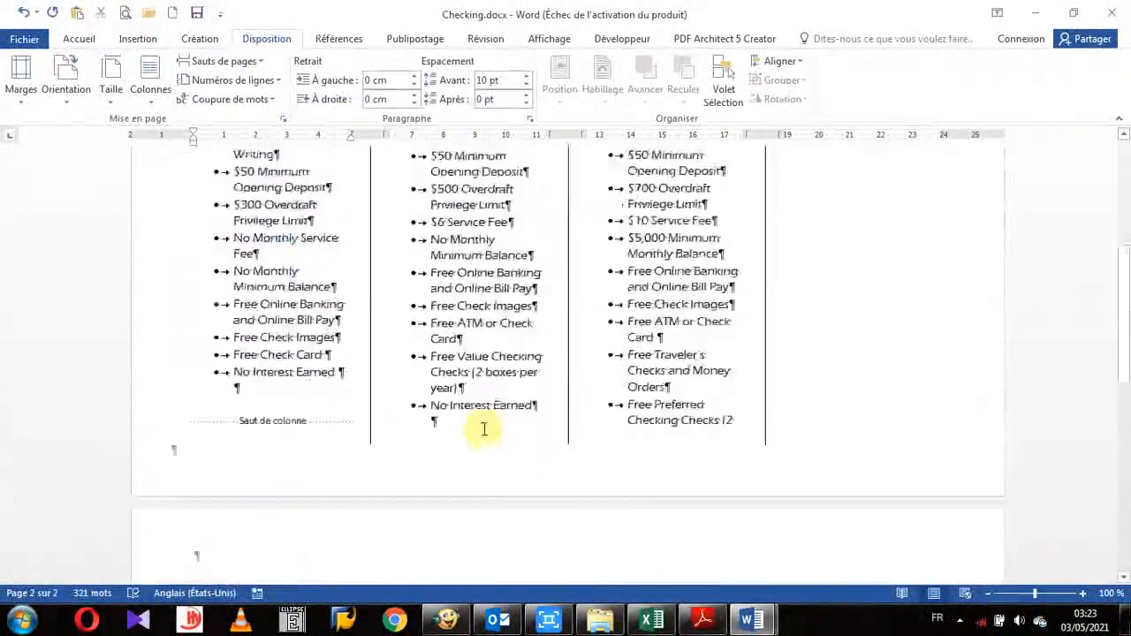
scroll(484, 429, "up", 5)
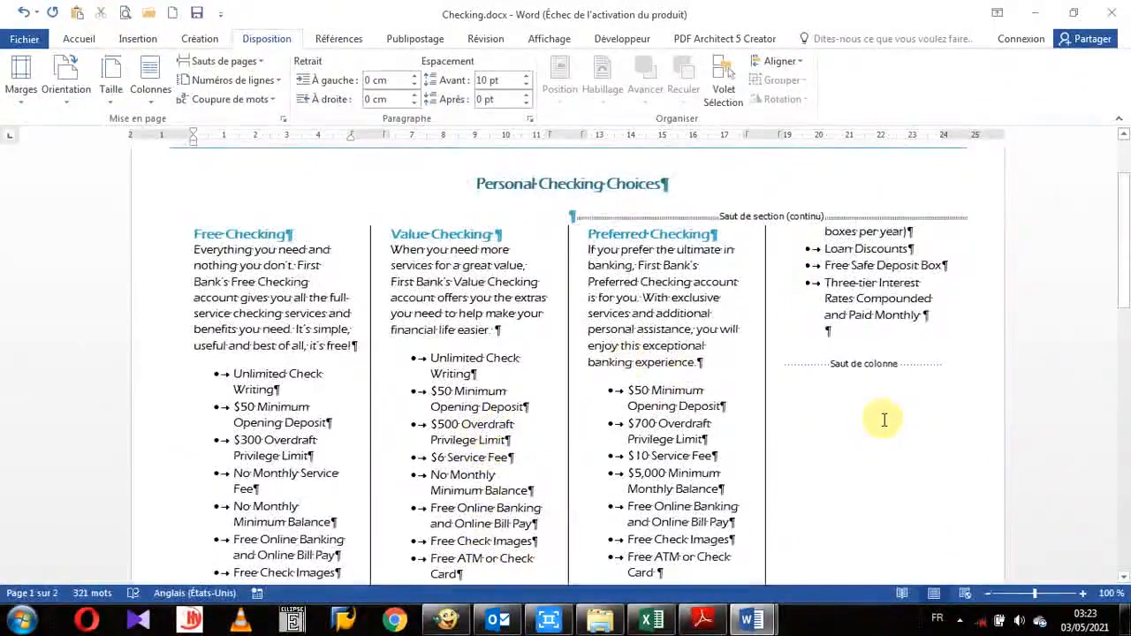
scroll(884, 420, "down", 5)
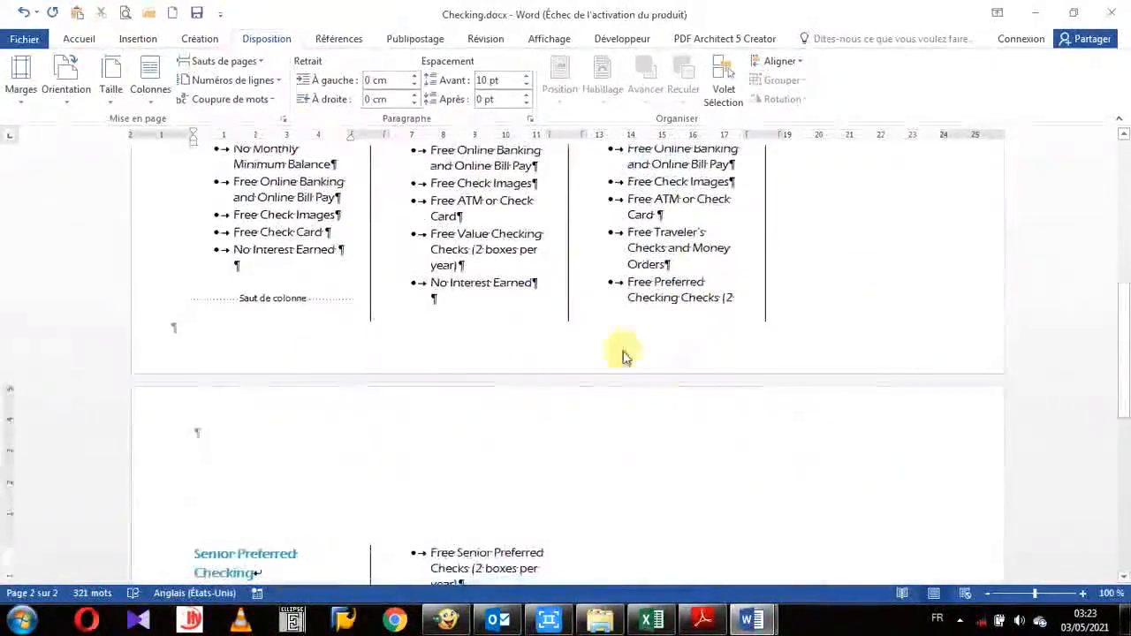
scroll(612, 371, "down", 1)
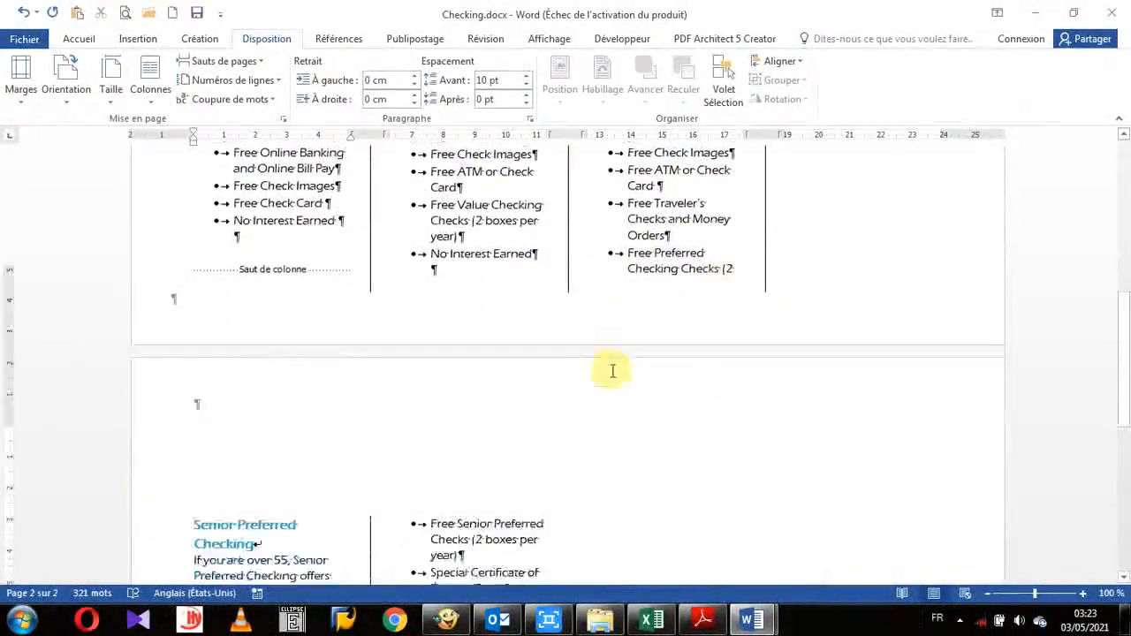
scroll(613, 371, "down", 6)
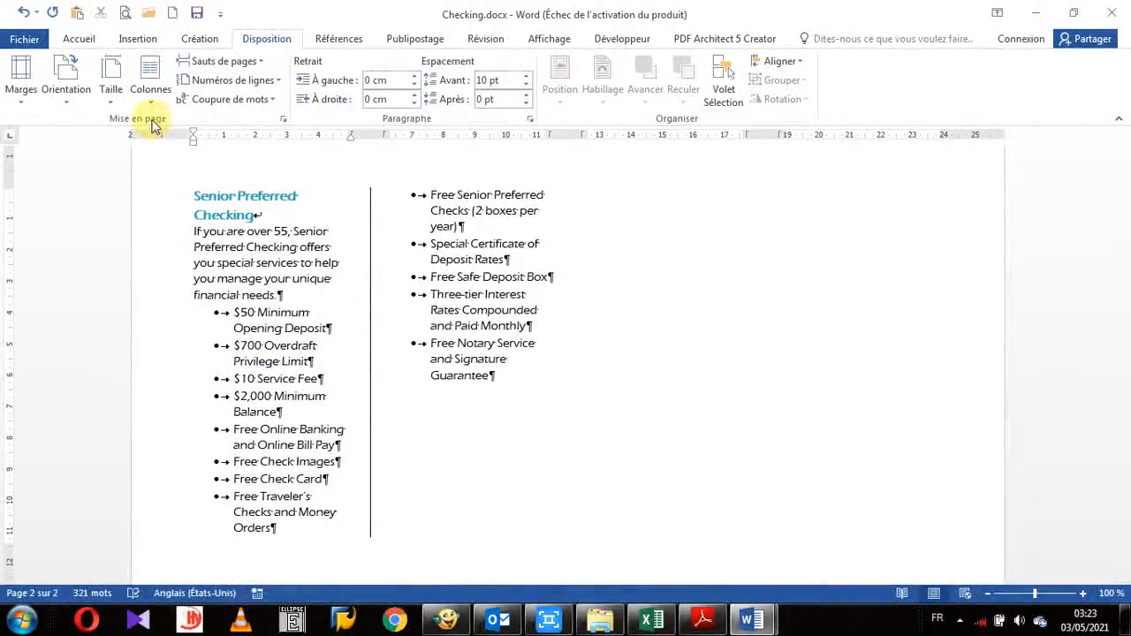
Step: Set the top margin of the four-column section to 1 cm in the custom margin settings
left_click(21, 92)
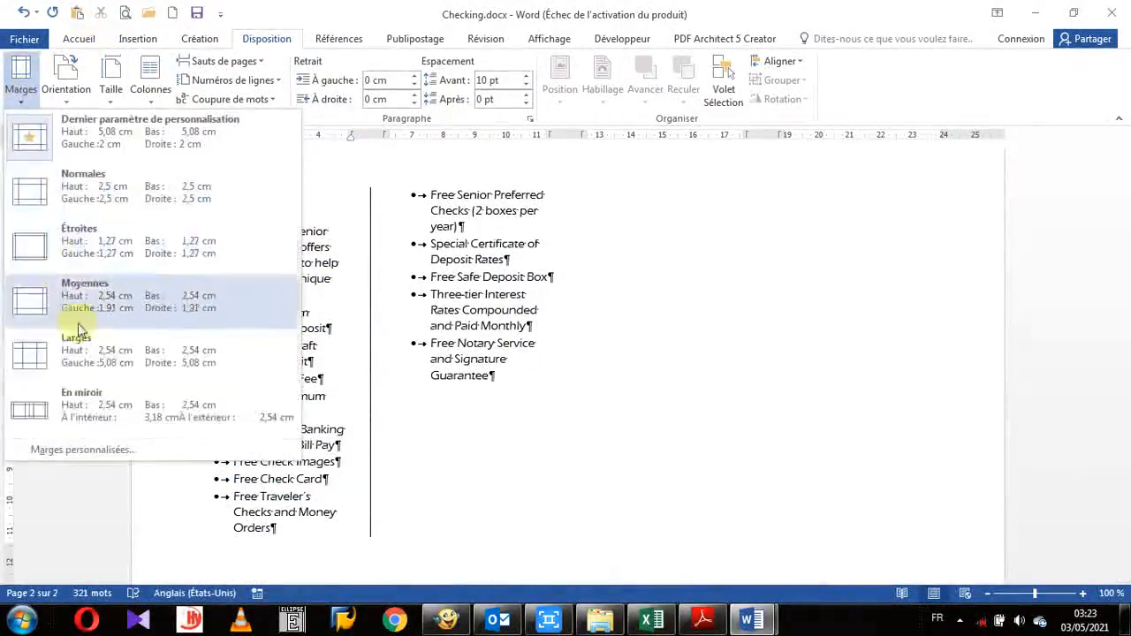
left_click(130, 453)
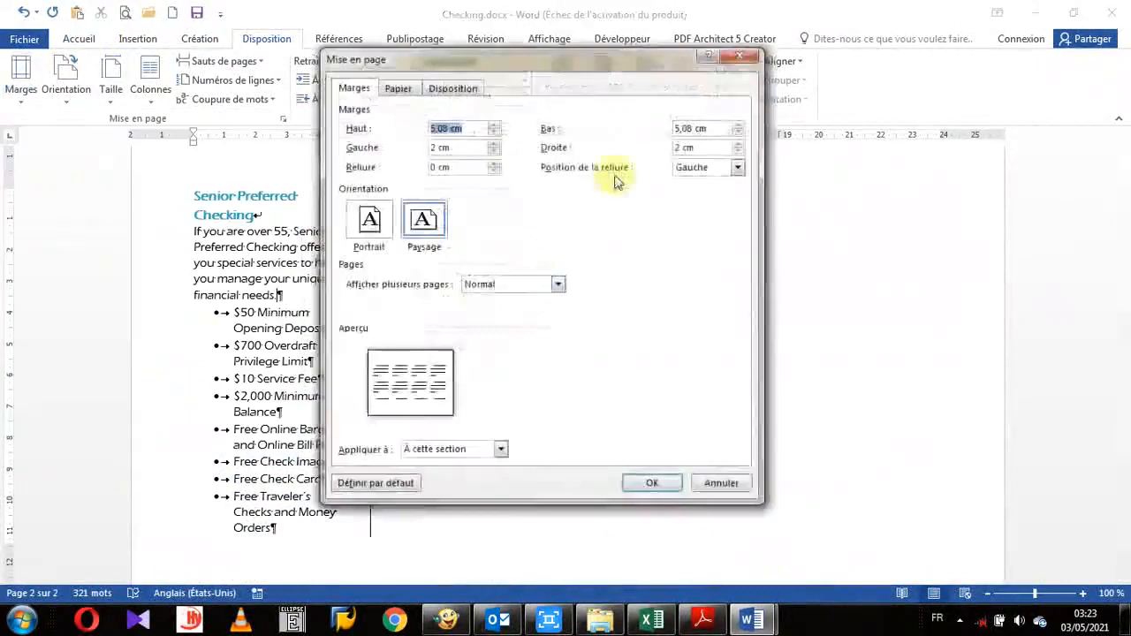
left_click(493, 132)
left_click(493, 133)
left_click(493, 133)
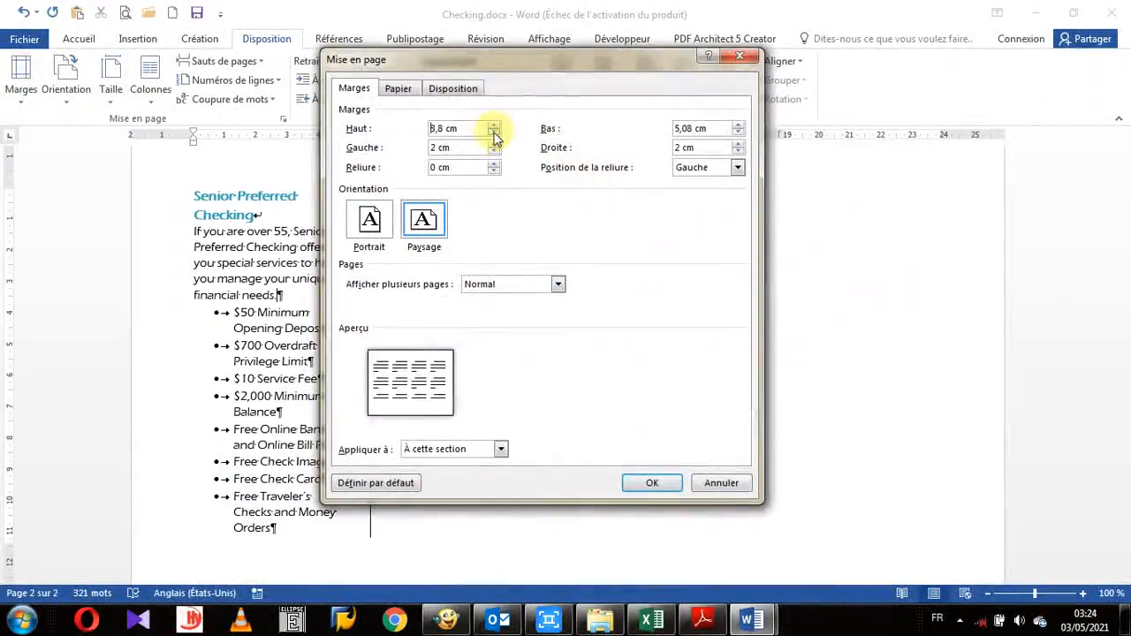
left_click(493, 134)
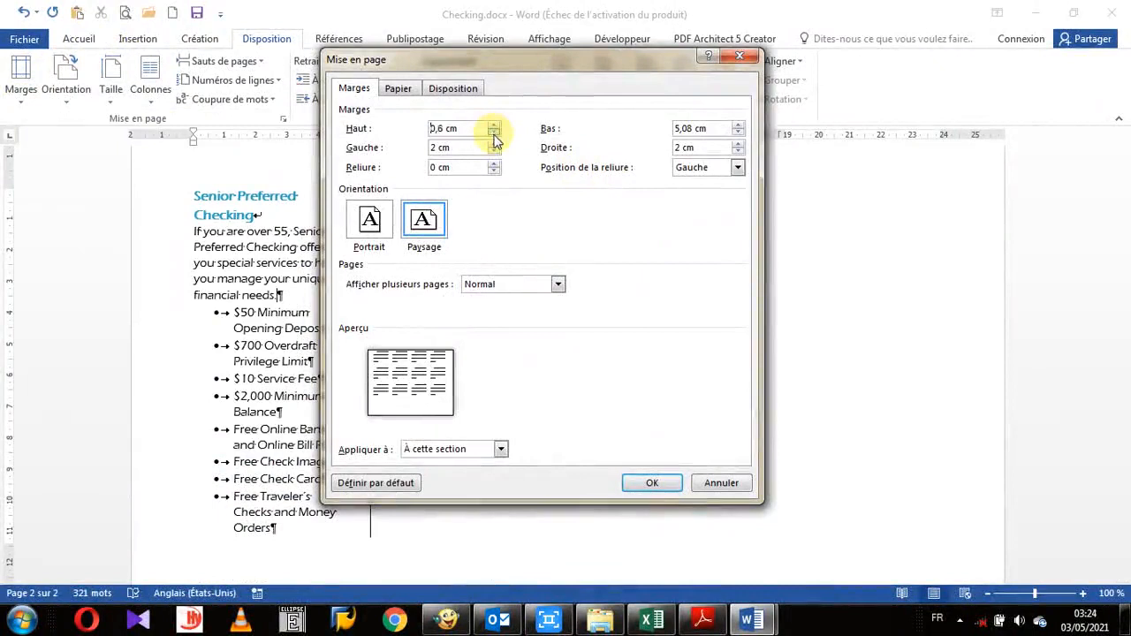
left_click(493, 129)
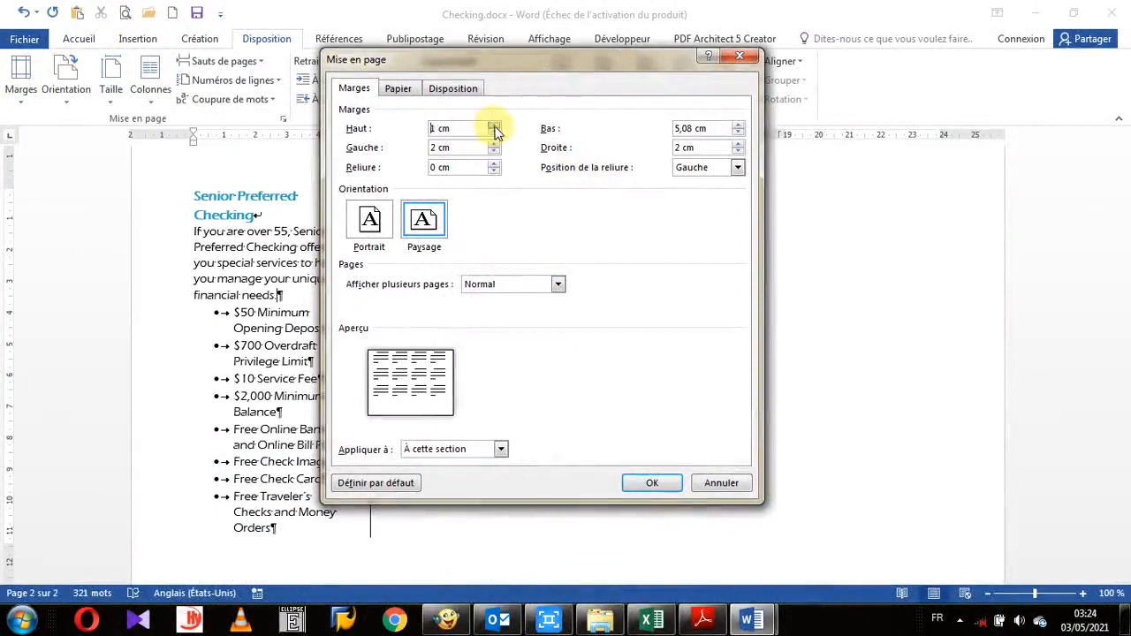
Step: Set the section's bottom, left and right margins to 1 cm, apply them and check where each account section breaks
left_click(738, 133)
left_click(738, 133)
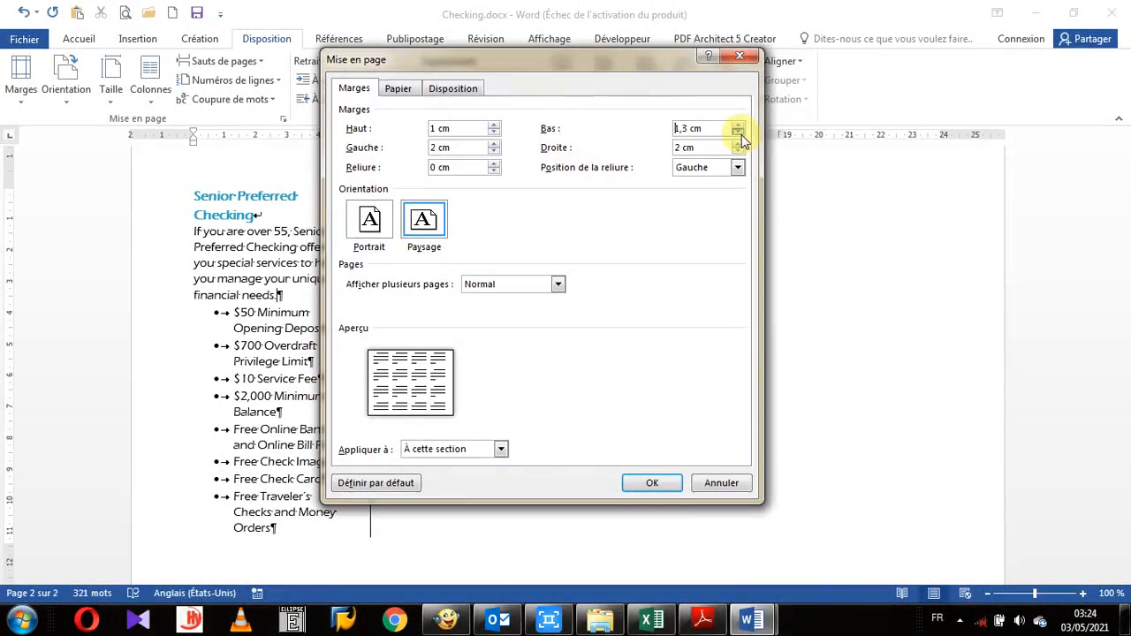
left_click(495, 155)
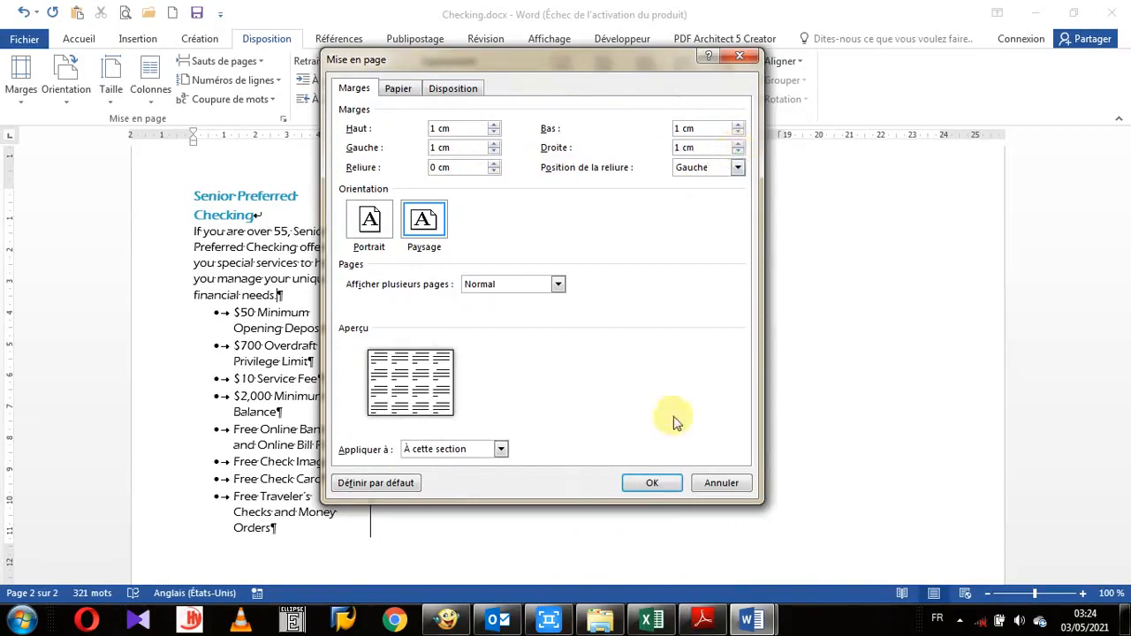
left_click(651, 483)
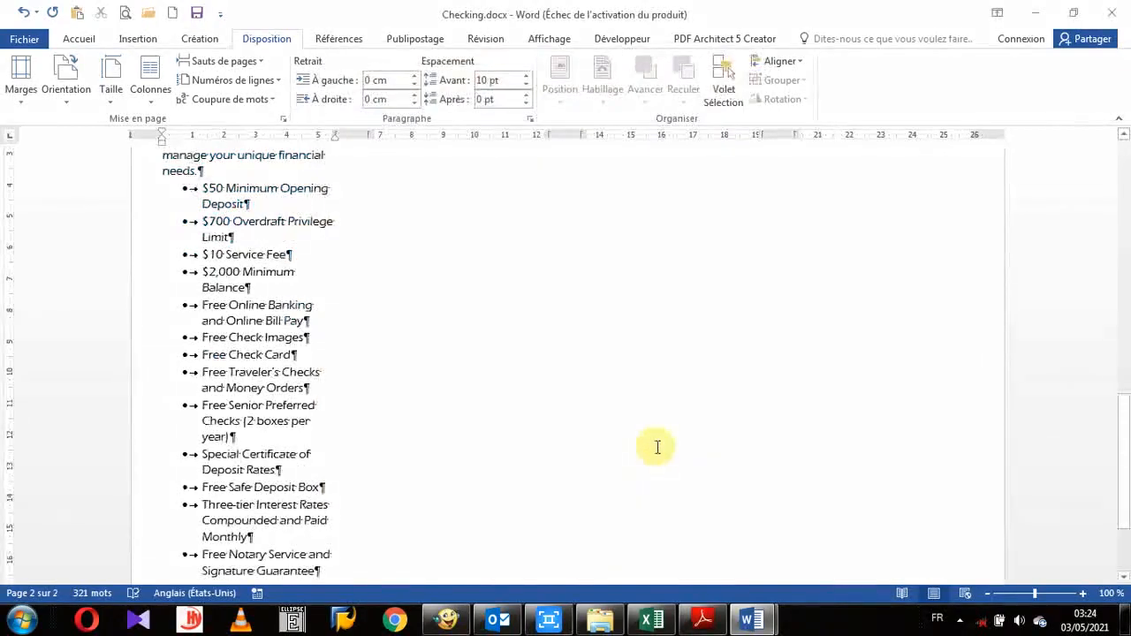
scroll(657, 447, "up", 15)
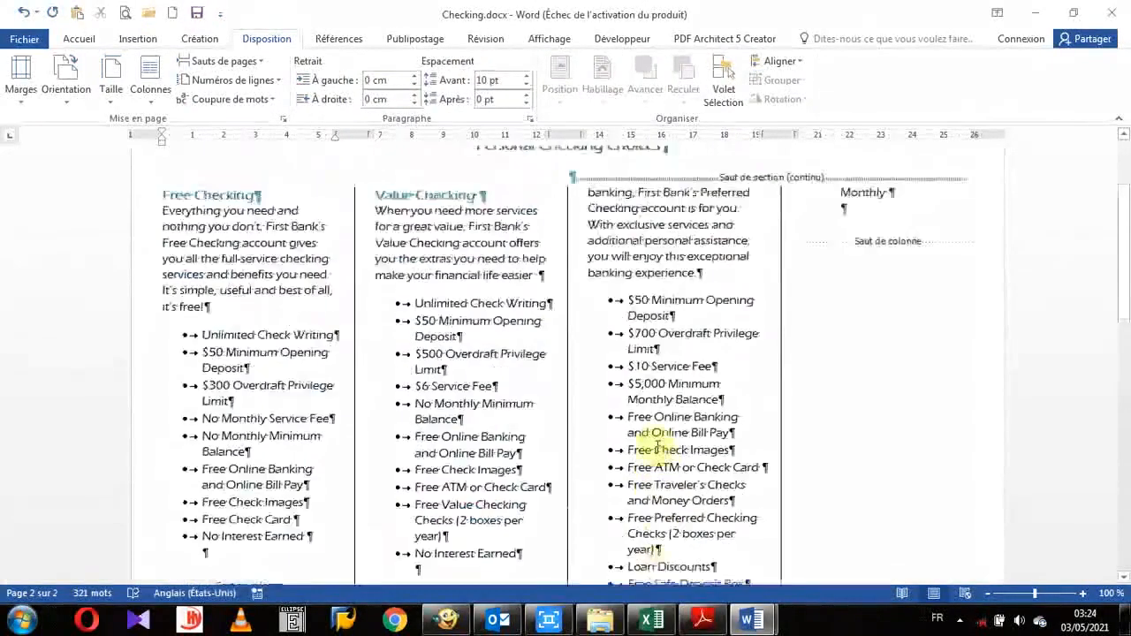
scroll(657, 447, "up", 2)
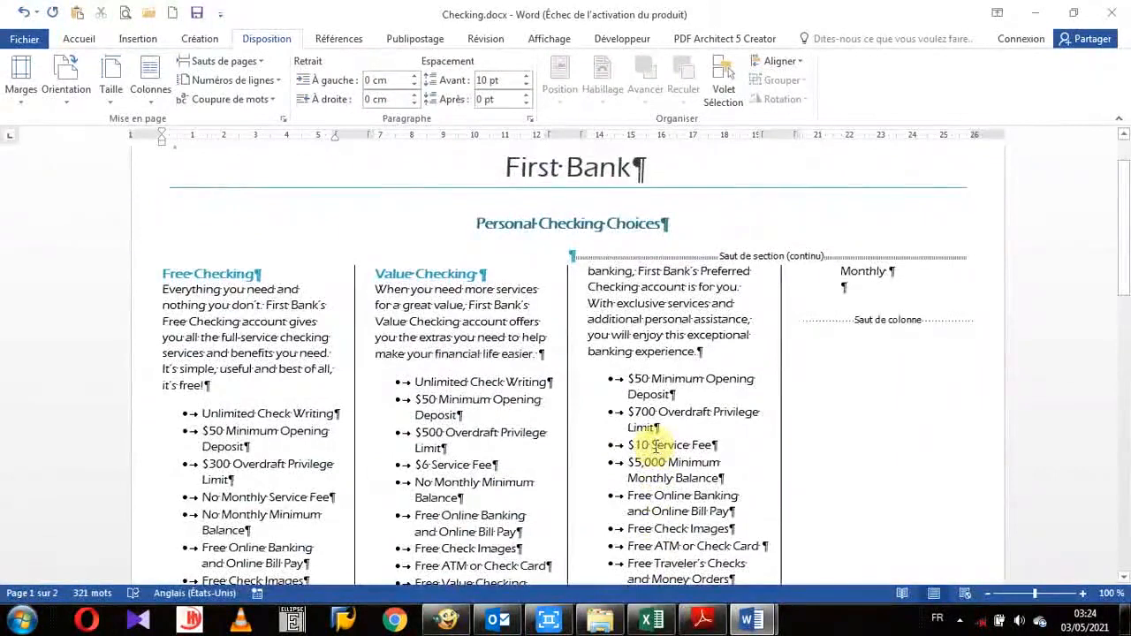
scroll(619, 427, "down", 15)
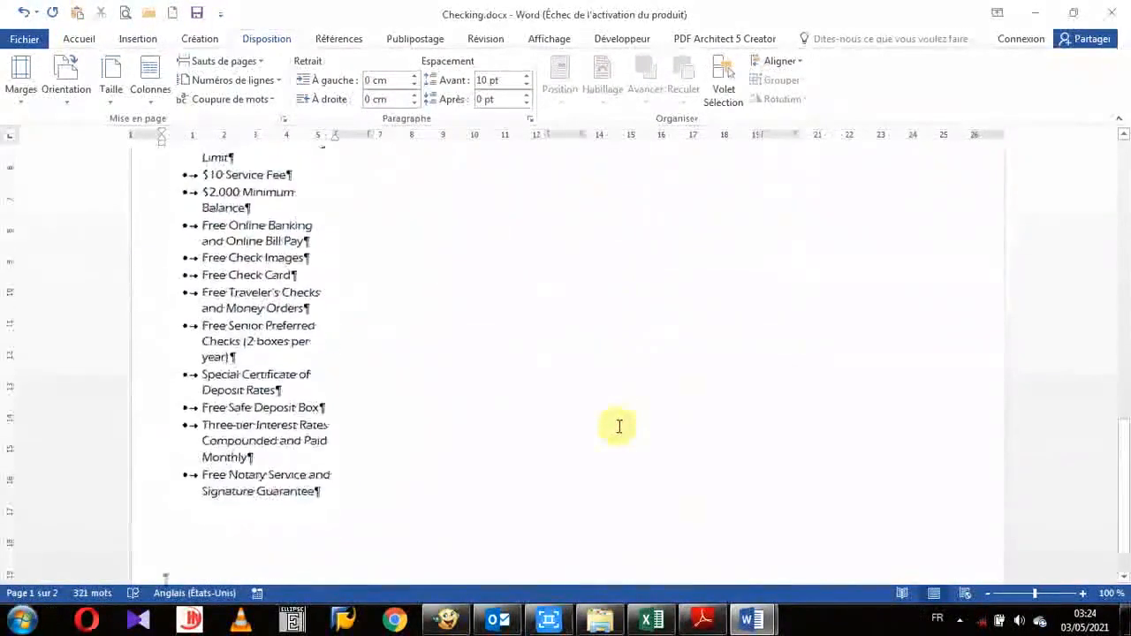
scroll(618, 427, "up", 8)
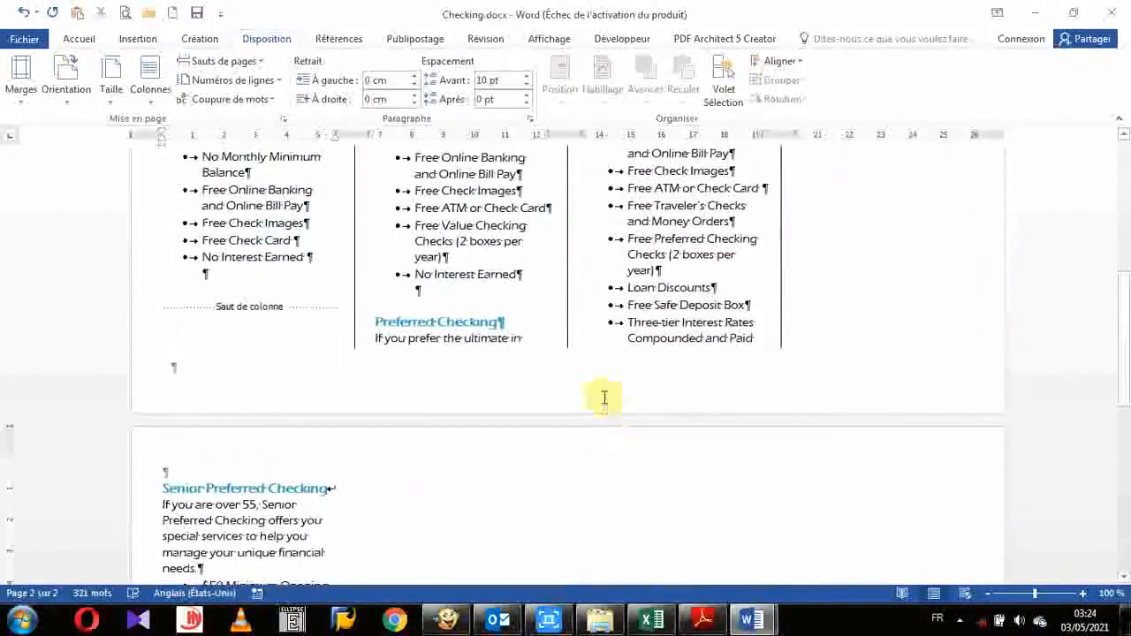
scroll(605, 399, "up", 5)
scroll(548, 361, "up", 2)
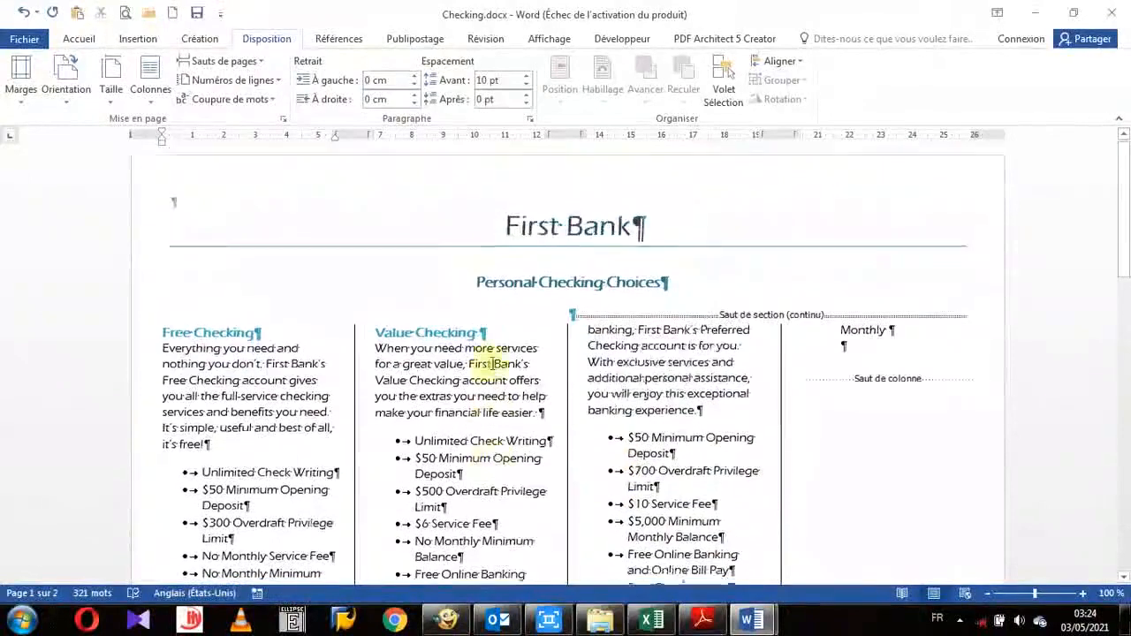
Step: Reduce the font size of the entire document by one increment and check how the text fits in the columns
left_click(546, 227)
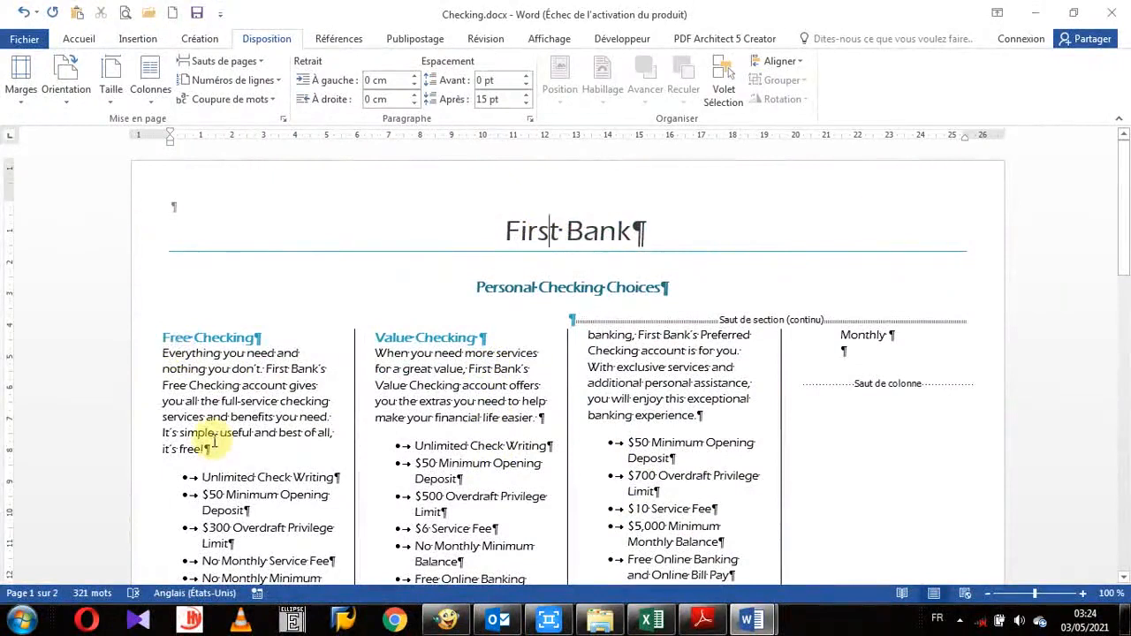
key("ctrl+a")
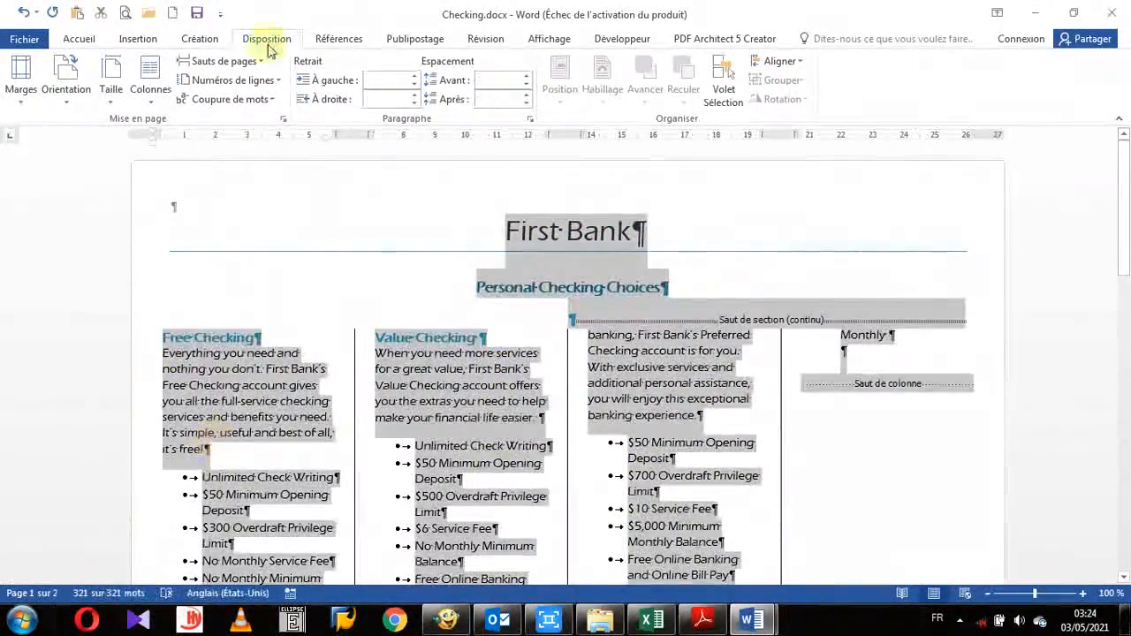
left_click(83, 41)
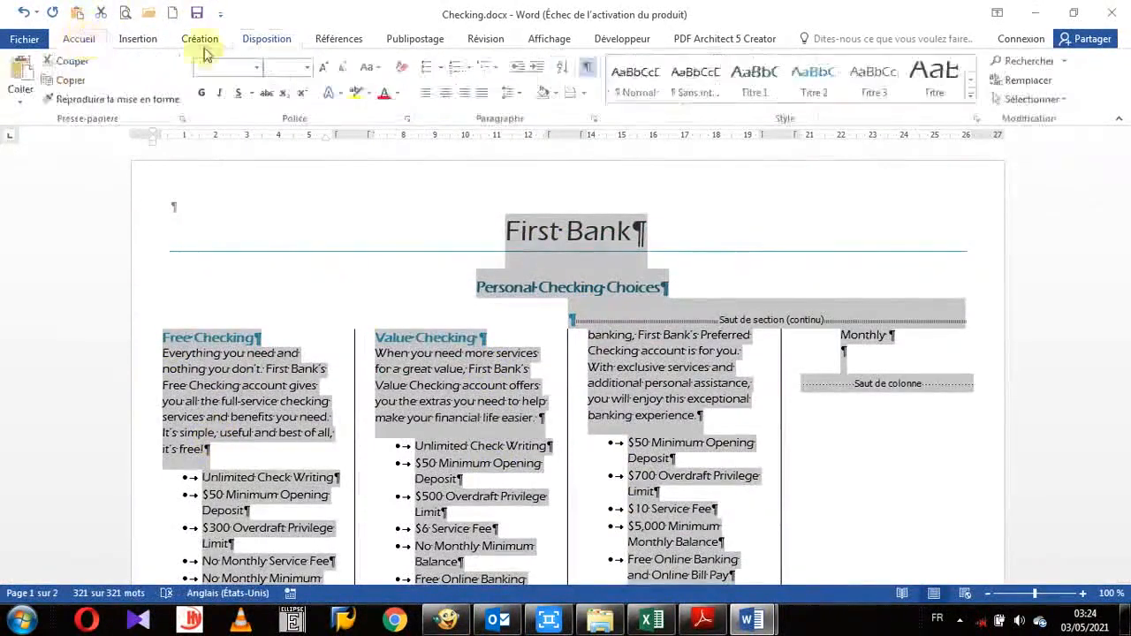
left_click(343, 70)
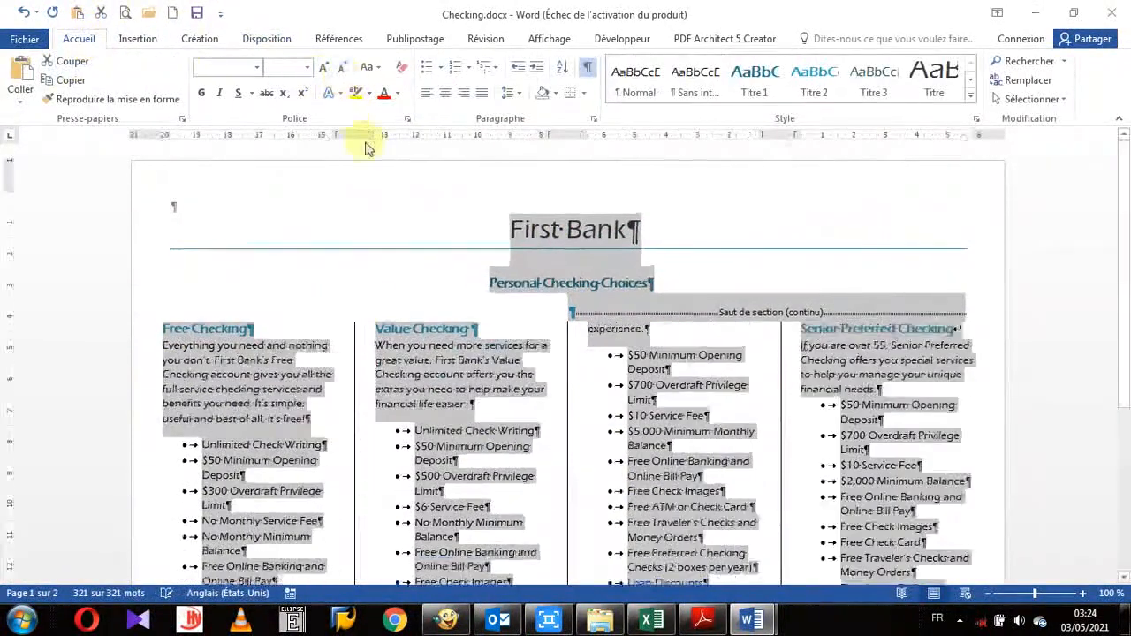
scroll(526, 329, "down", 3)
scroll(526, 329, "down", 2)
left_click(521, 362)
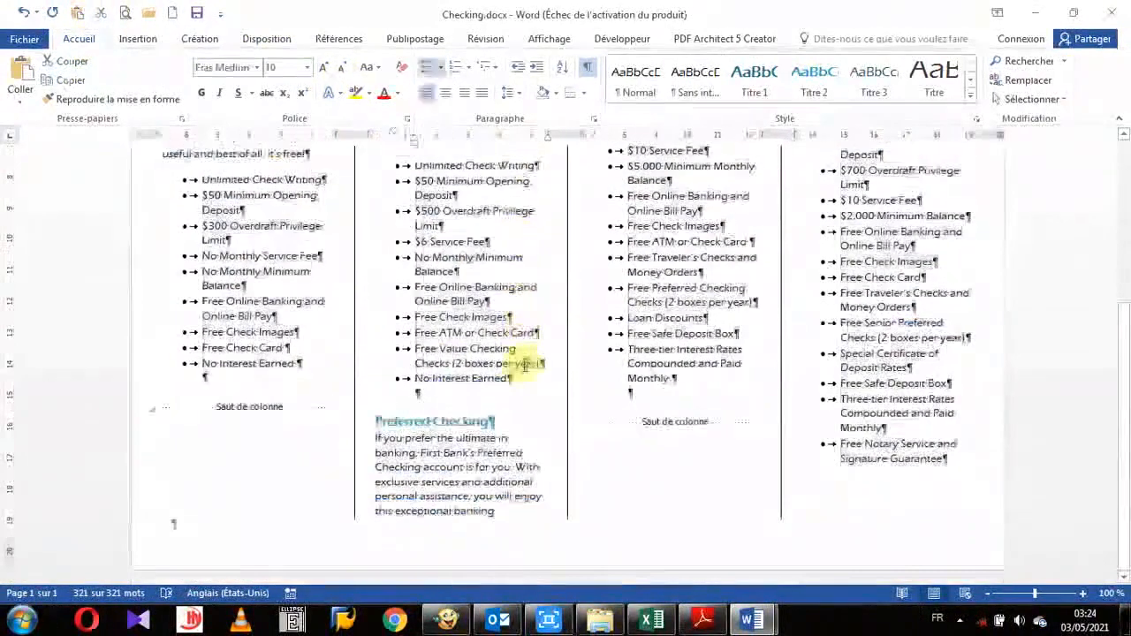
scroll(520, 383, "up", 4)
scroll(530, 366, "down", 5)
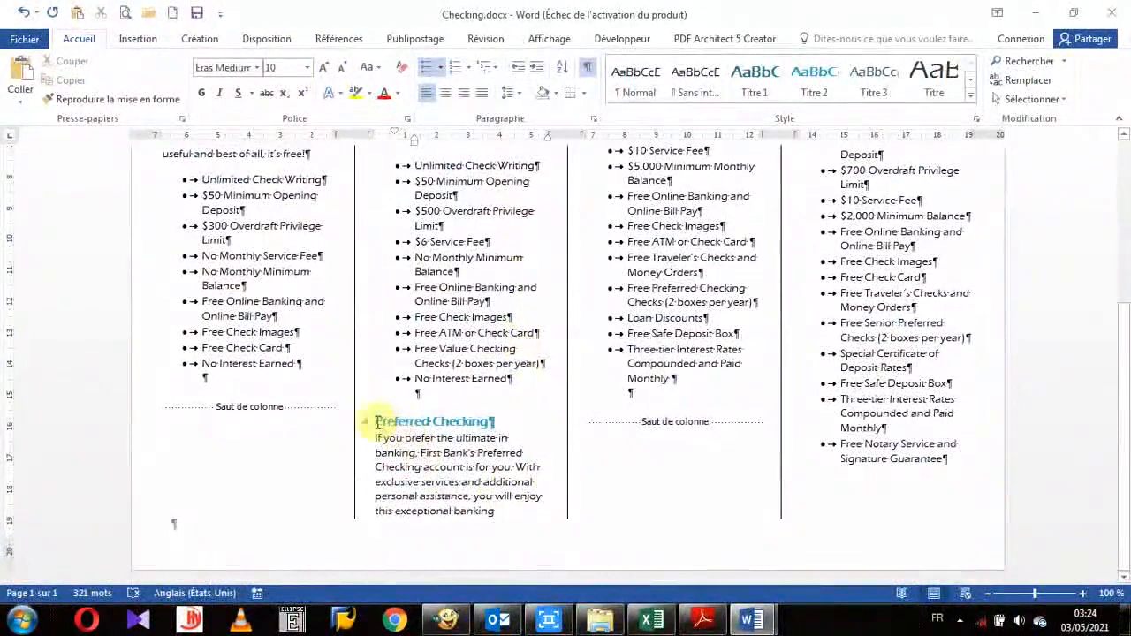
Step: Insert a column break (Colonne) before the Preferred Checking heading and review the four columns
left_click(375, 422)
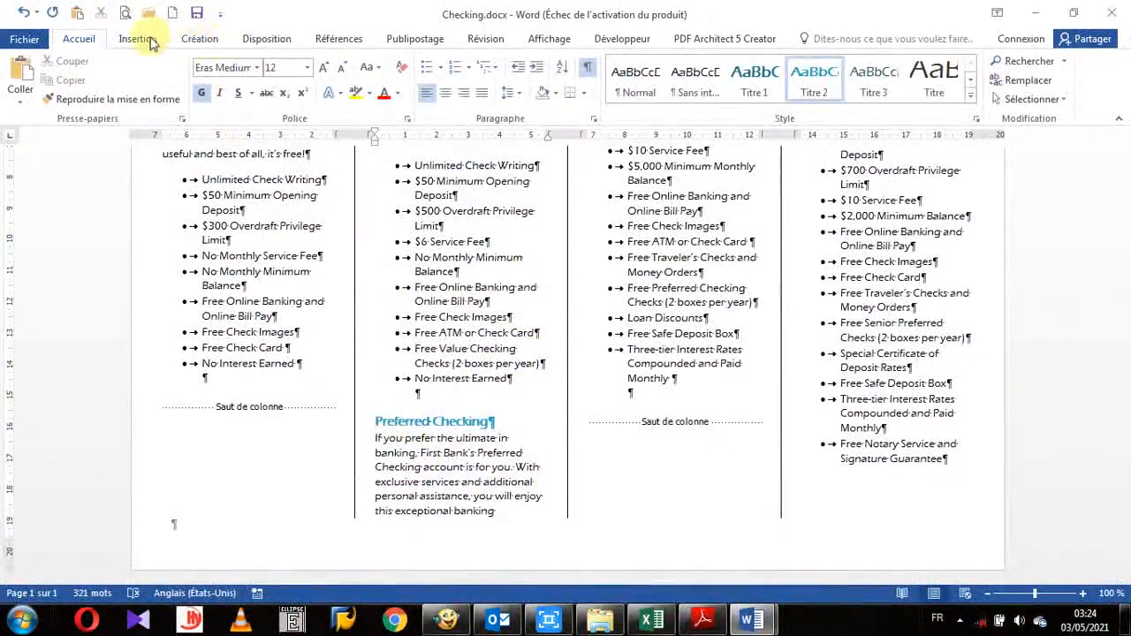
left_click(267, 40)
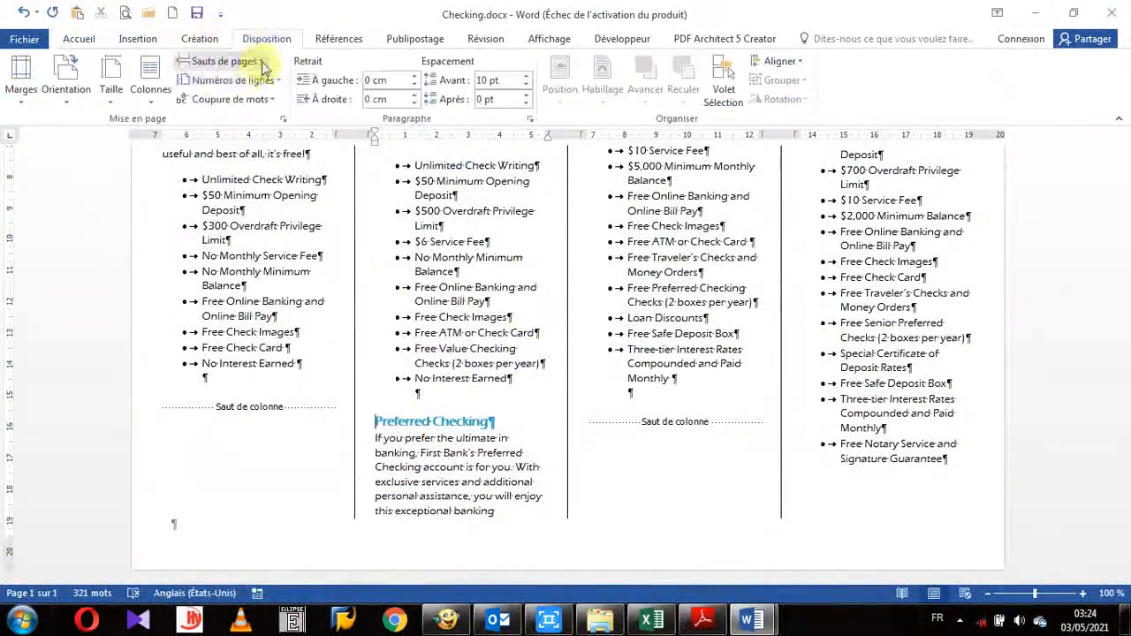
left_click(221, 61)
left_click(253, 168)
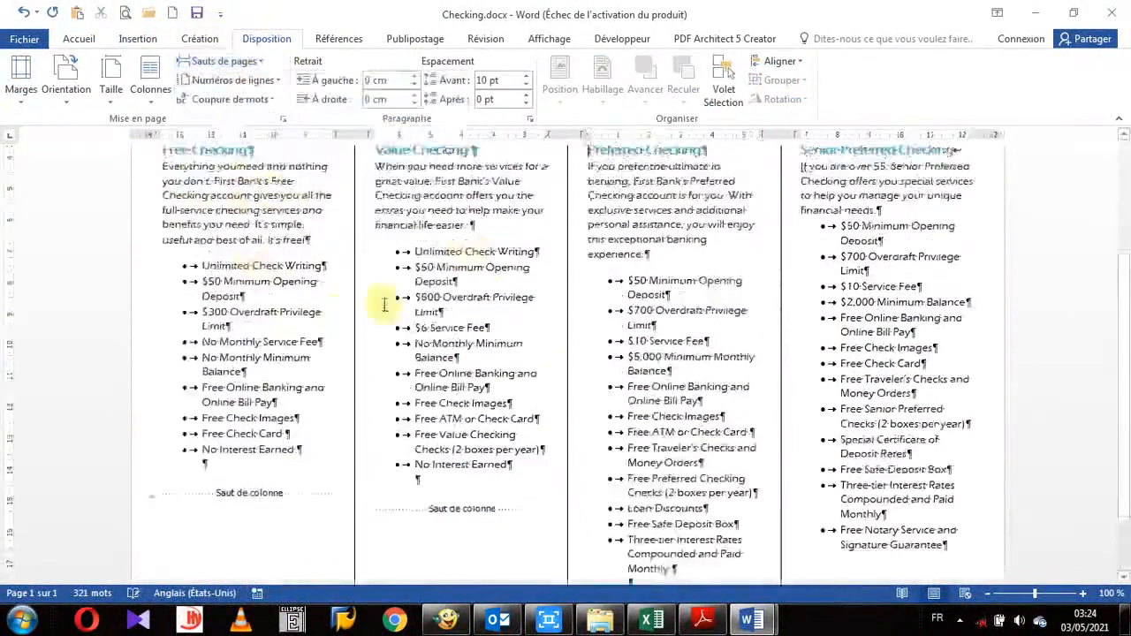
scroll(457, 291, "up", 5)
scroll(481, 402, "down", 6)
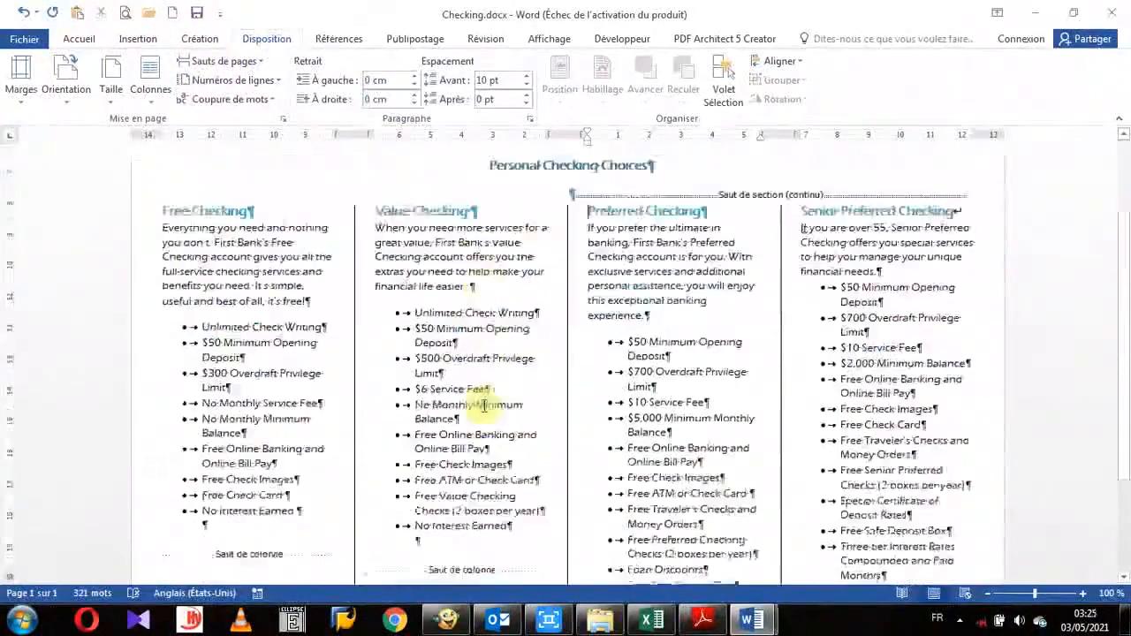
scroll(482, 404, "up", 5)
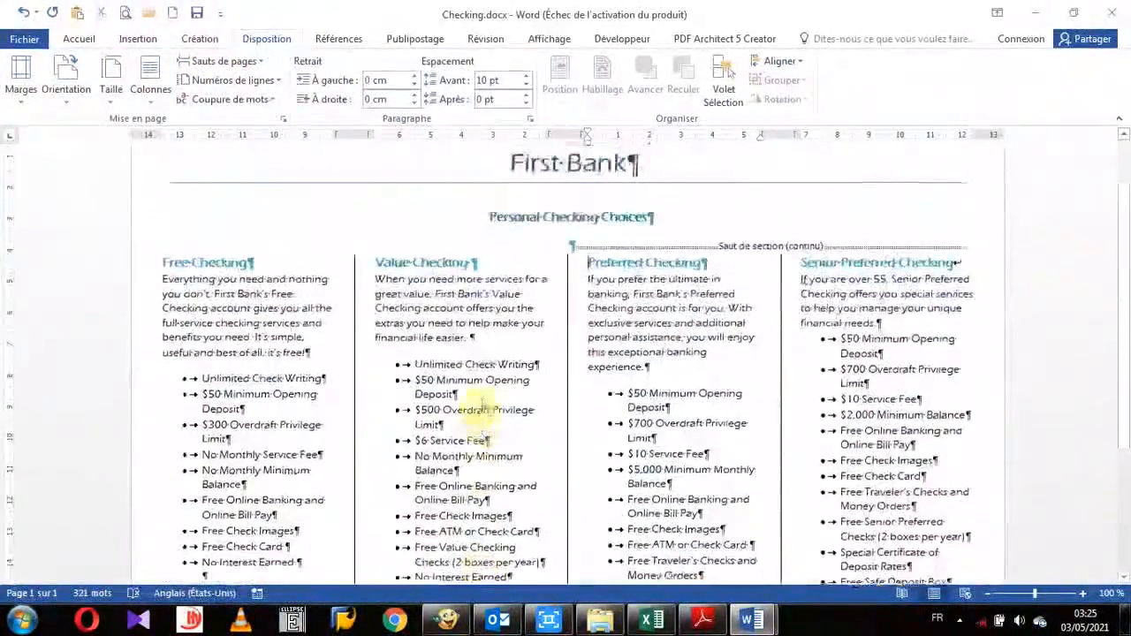
Step: Switch the zoom to Une page to view the whole four-column layout at once
left_click(82, 42)
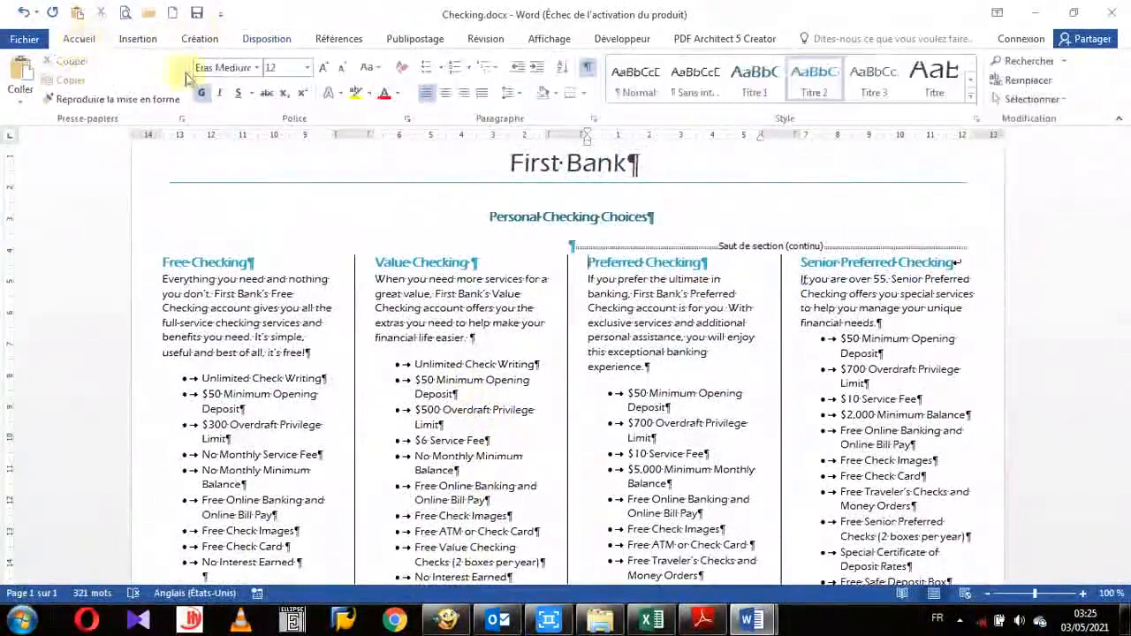
left_click(549, 44)
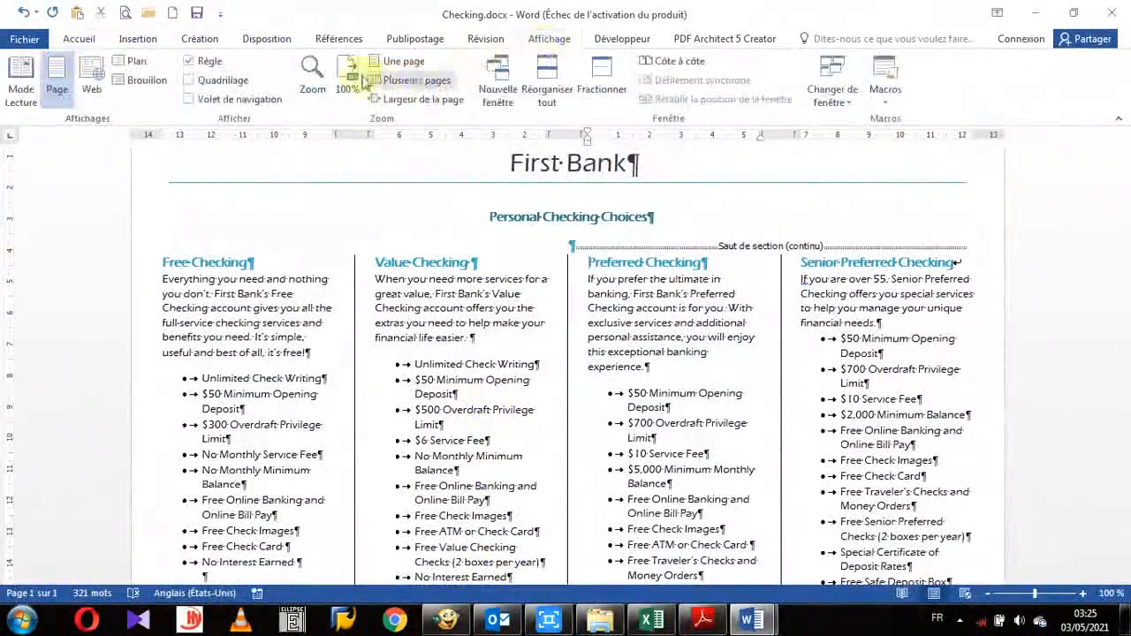
left_click(402, 69)
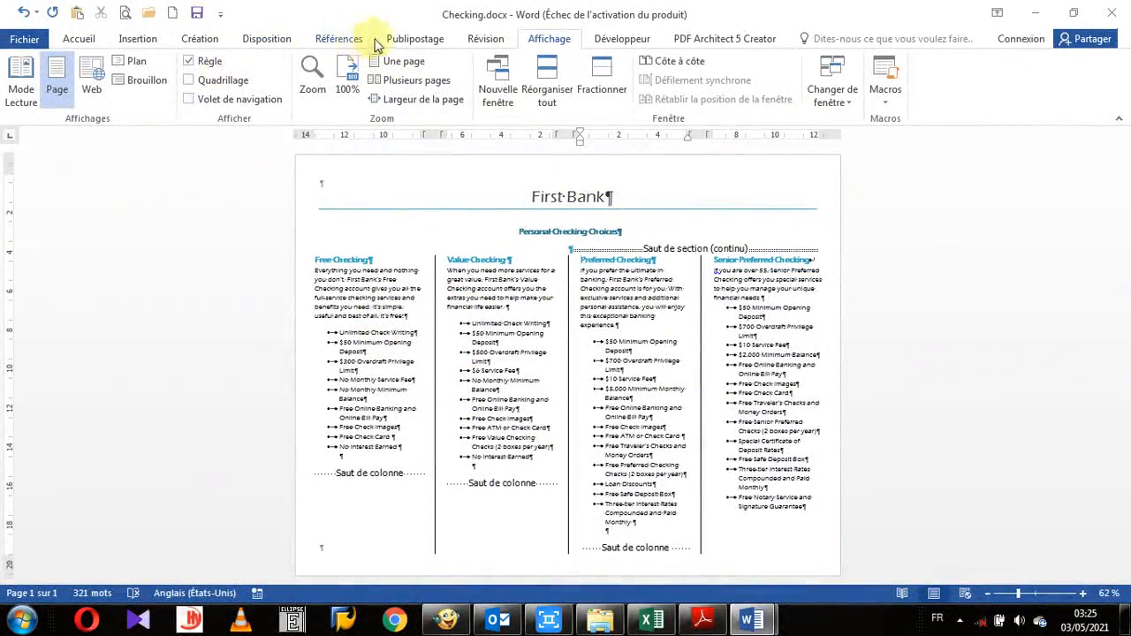
Step: Review the column count, widths, spacing and separator line of the four-column section without changing them
left_click(265, 41)
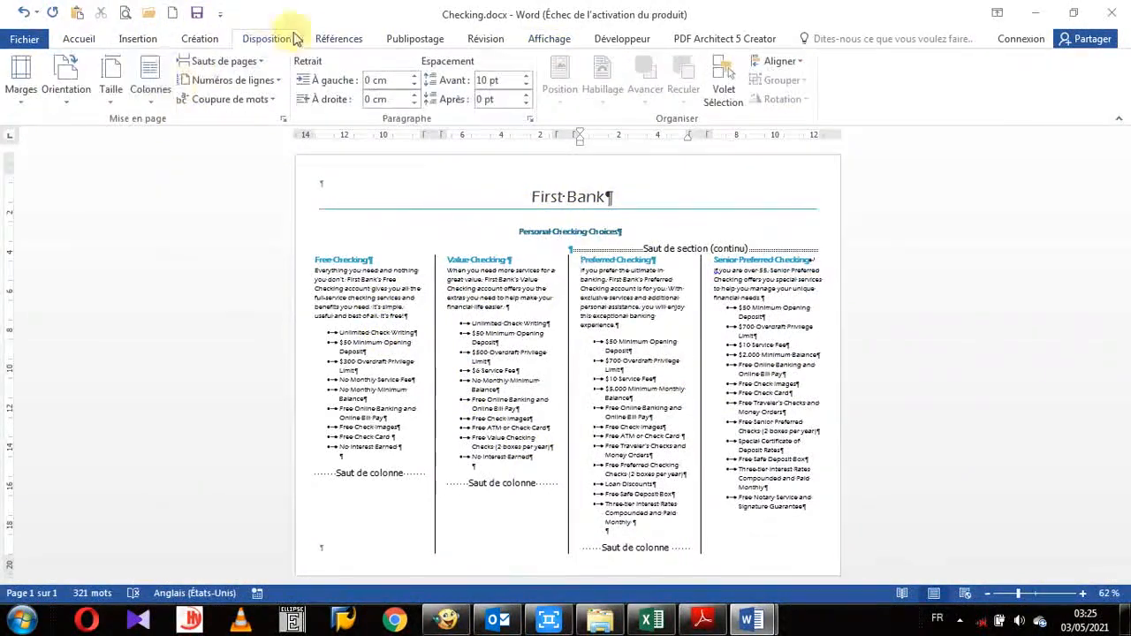
left_click(152, 97)
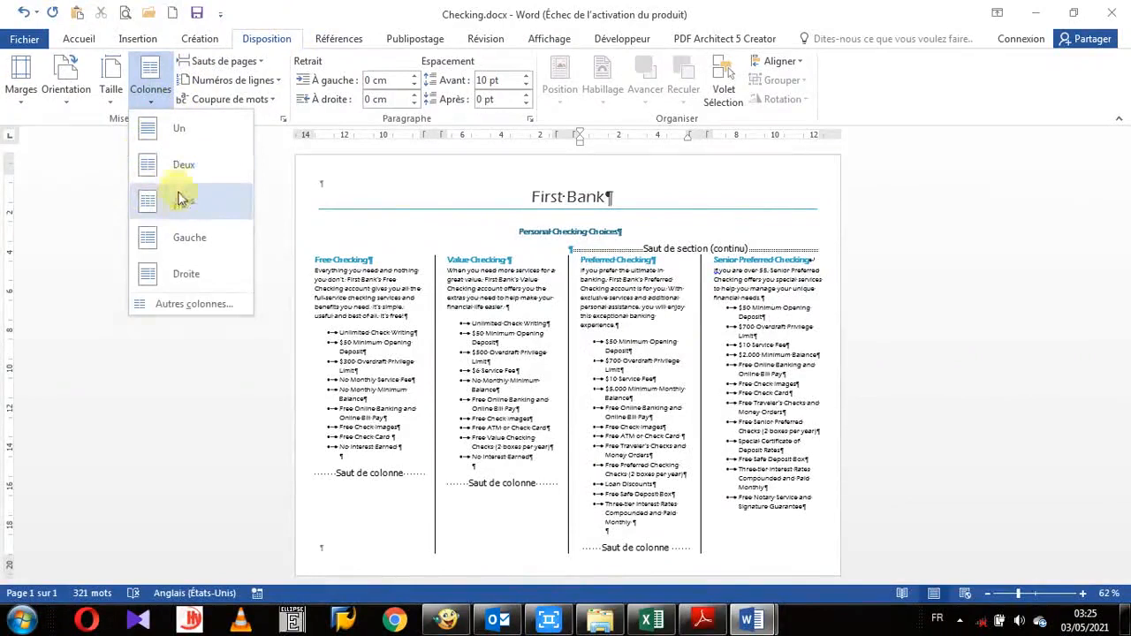
left_click(186, 306)
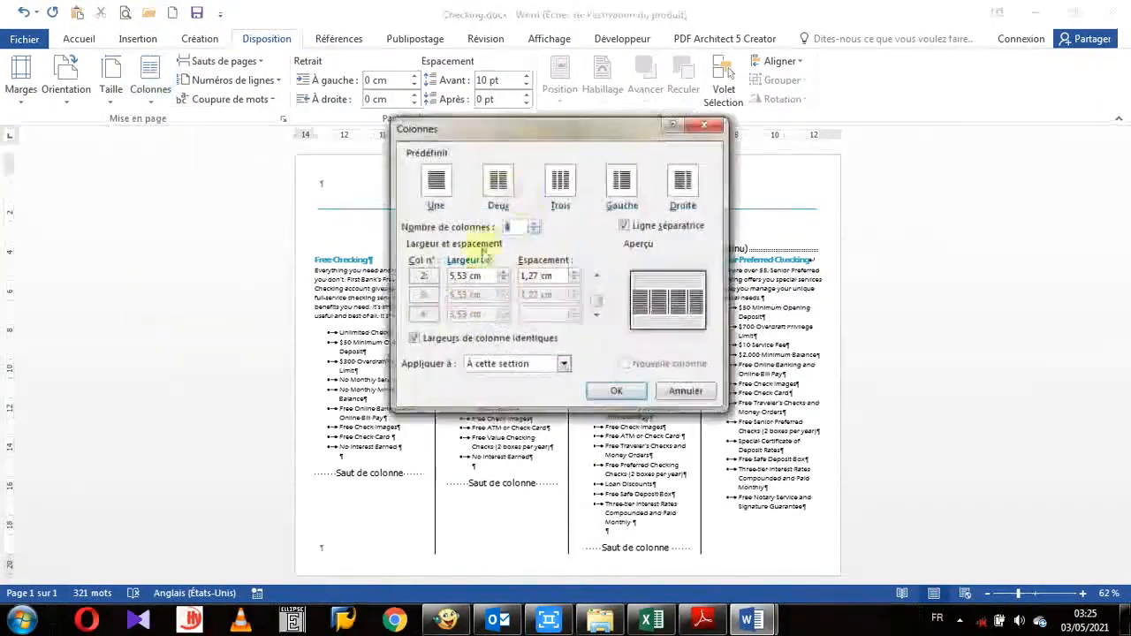
left_click(689, 395)
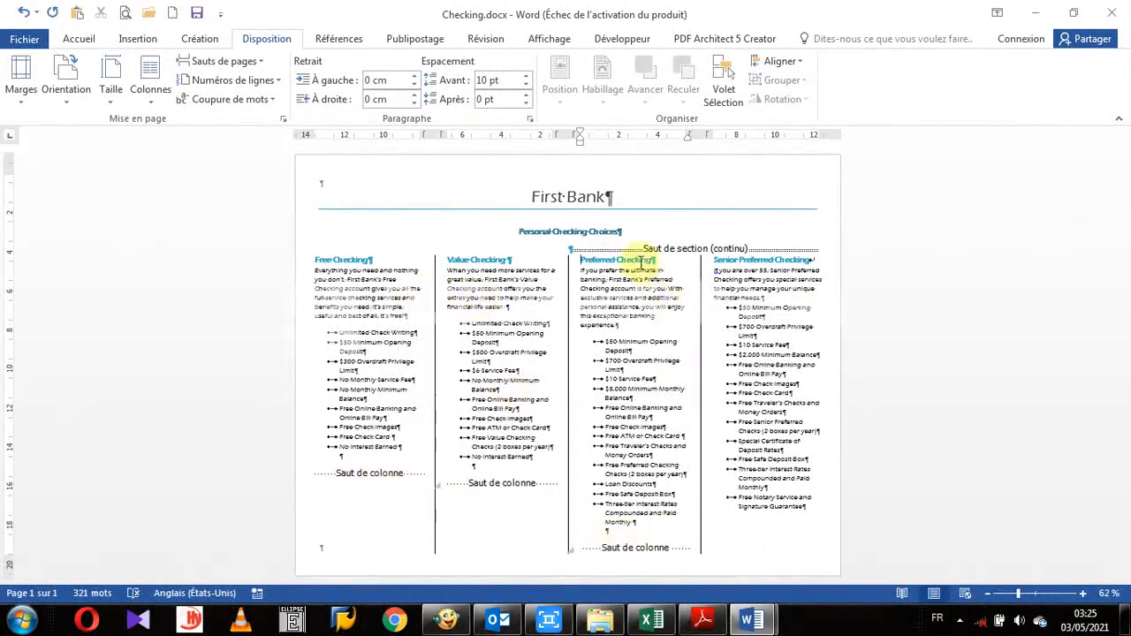
Step: Highlight the First Bank title and the start of the subtitle above the columns, and clear the selection
triple_click(528, 229)
key("shift+Up")
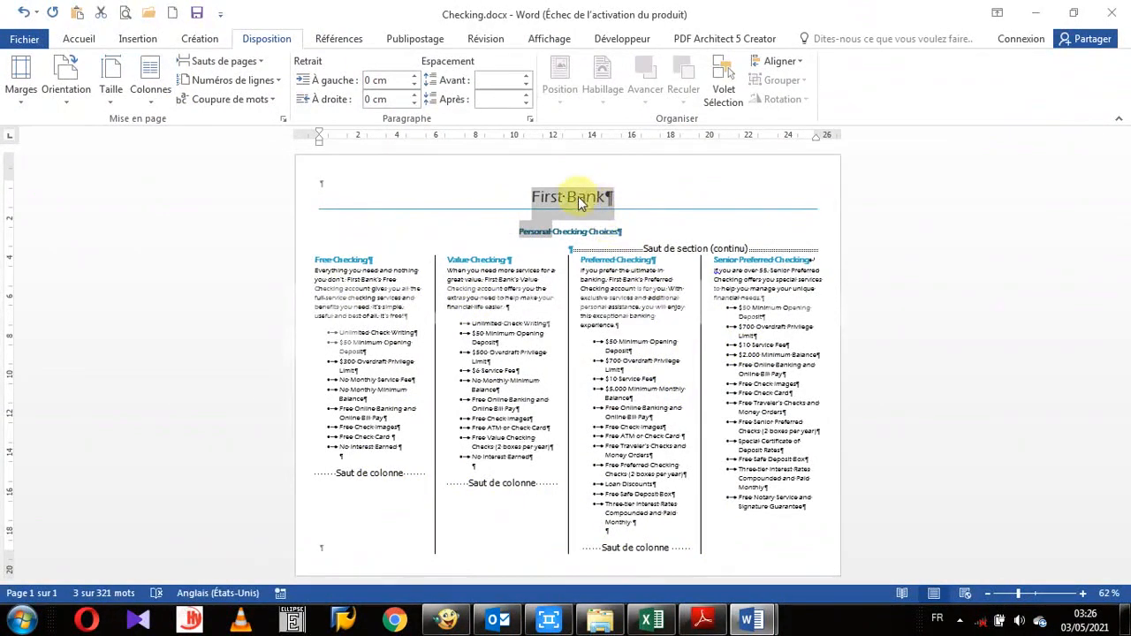
left_click(624, 448)
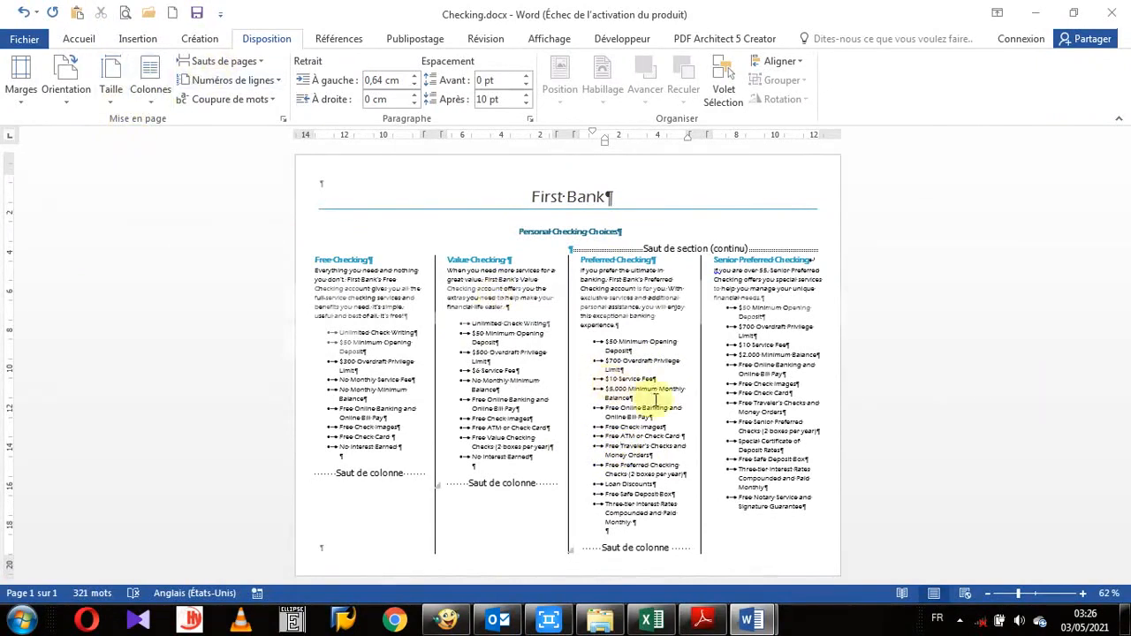
Step: Save a copy of the document as Checking new.docx in the Chapitre 5 folder and close it
left_click(31, 39)
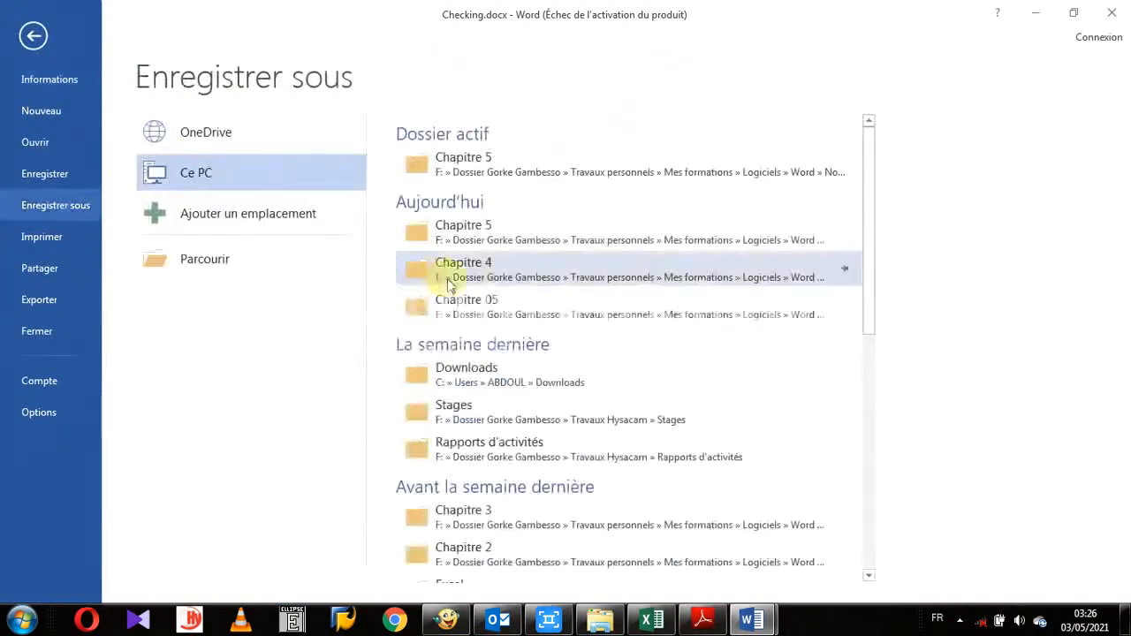
left_click(221, 265)
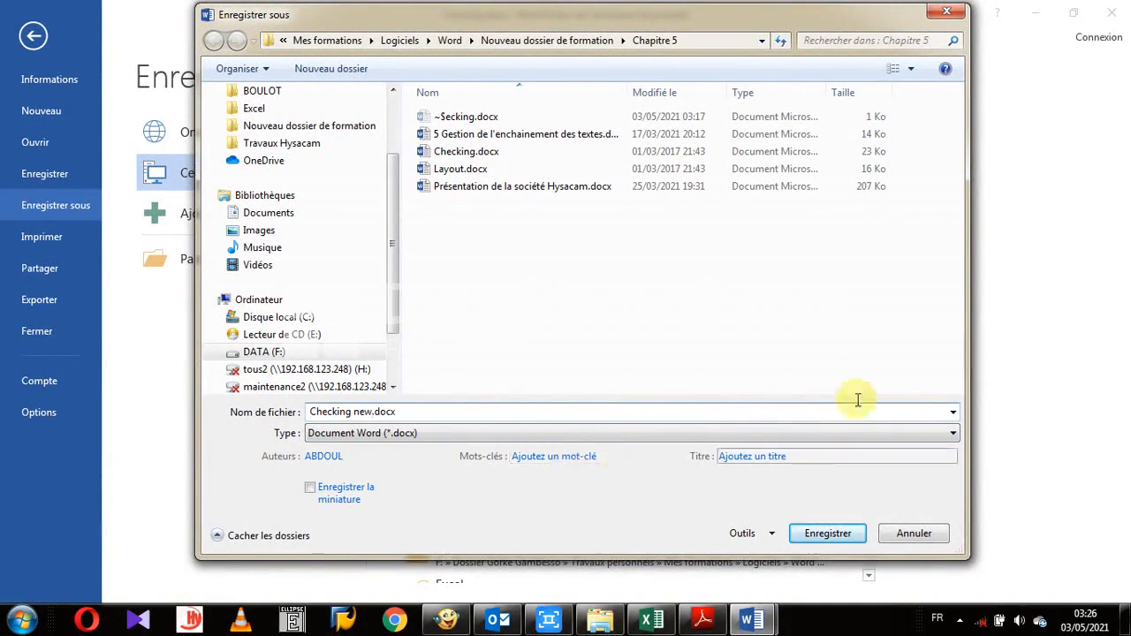
left_click(825, 538)
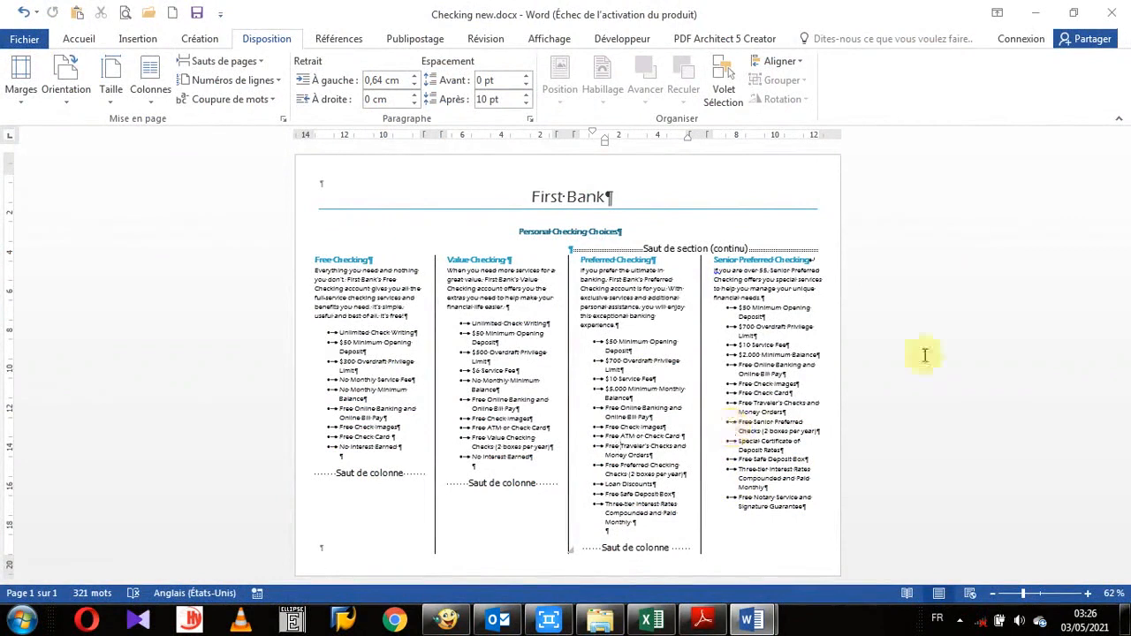
left_click(1110, 20)
Step: Set the first section of Présentation de la société Hysacam.docx, containing Les missions d'Hysacam, to a single column (Un)
scroll(517, 336, "up", 10)
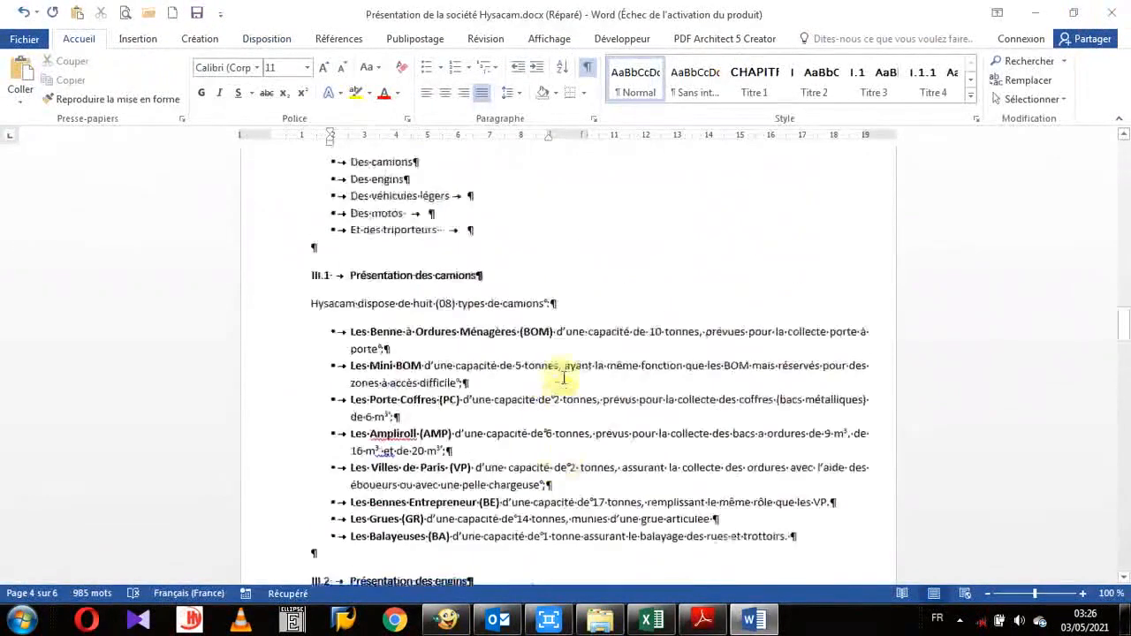
scroll(563, 379, "up", 15)
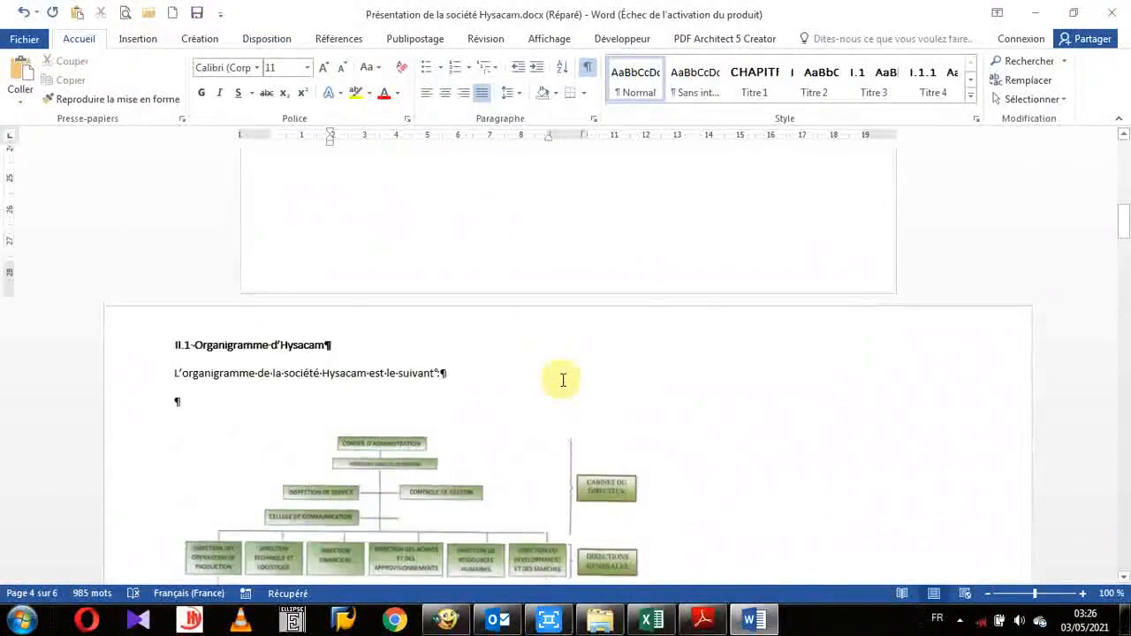
scroll(563, 380, "up", 20)
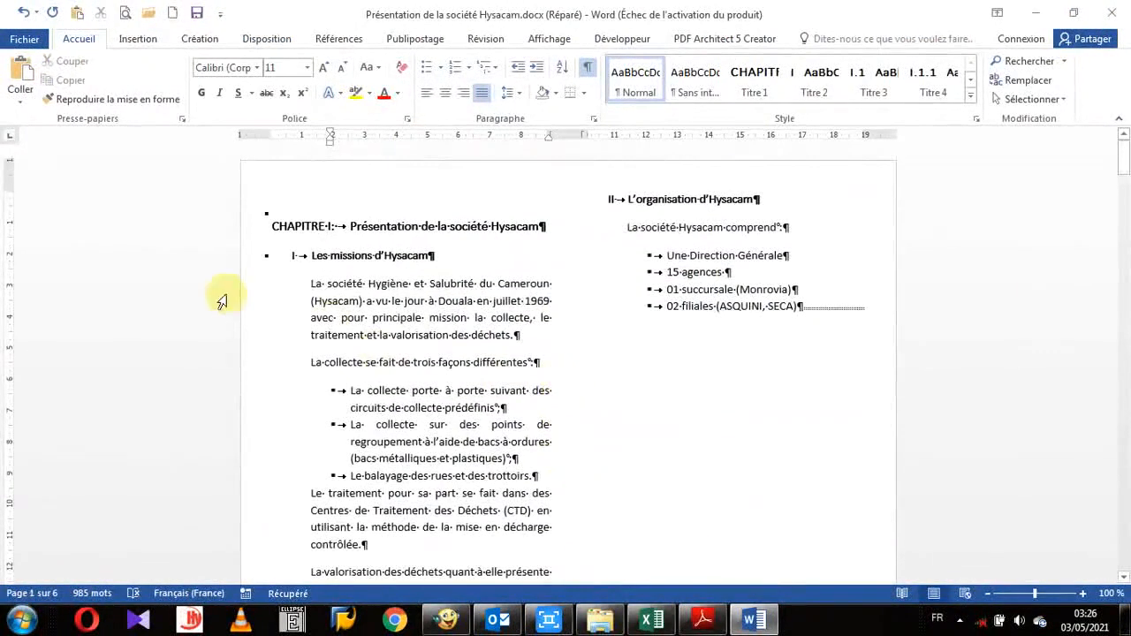
left_click(530, 317)
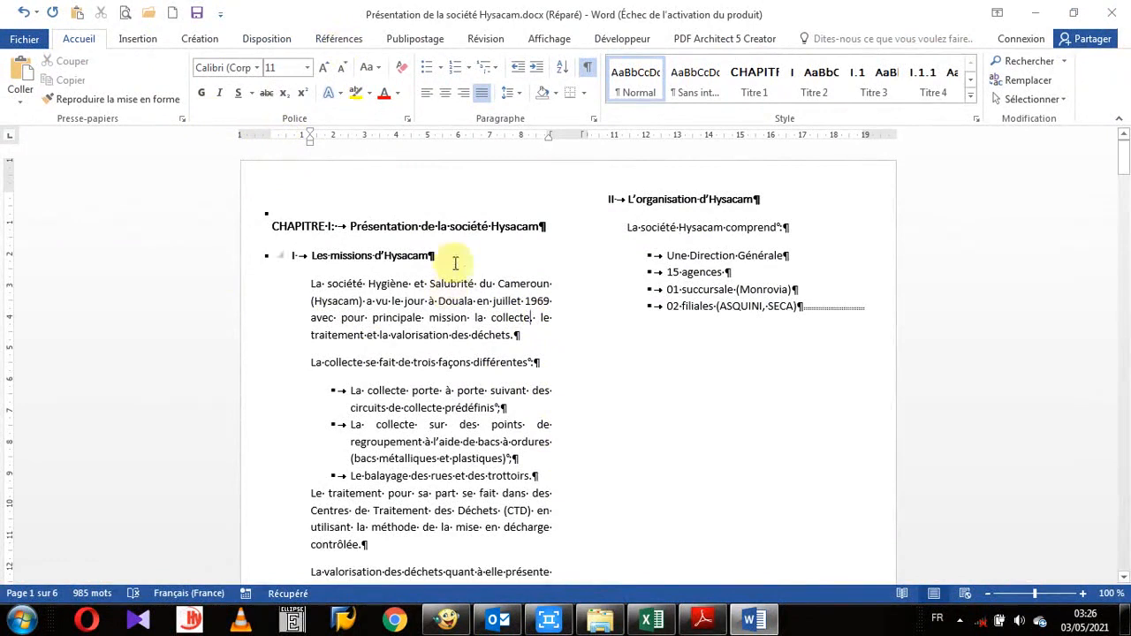
type(",")
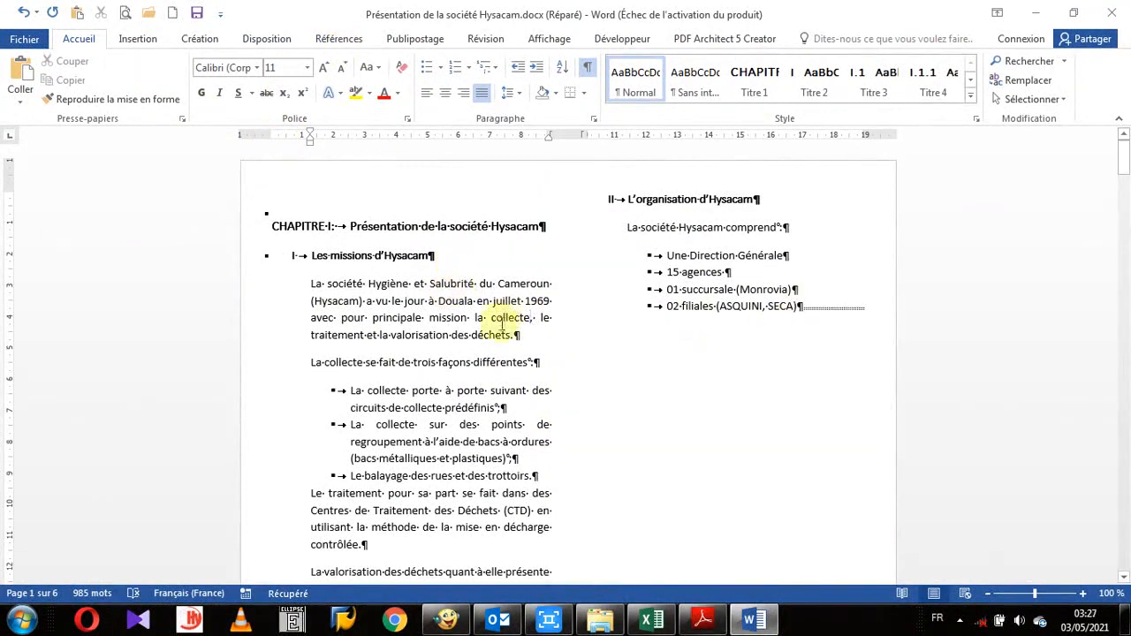
left_click(280, 46)
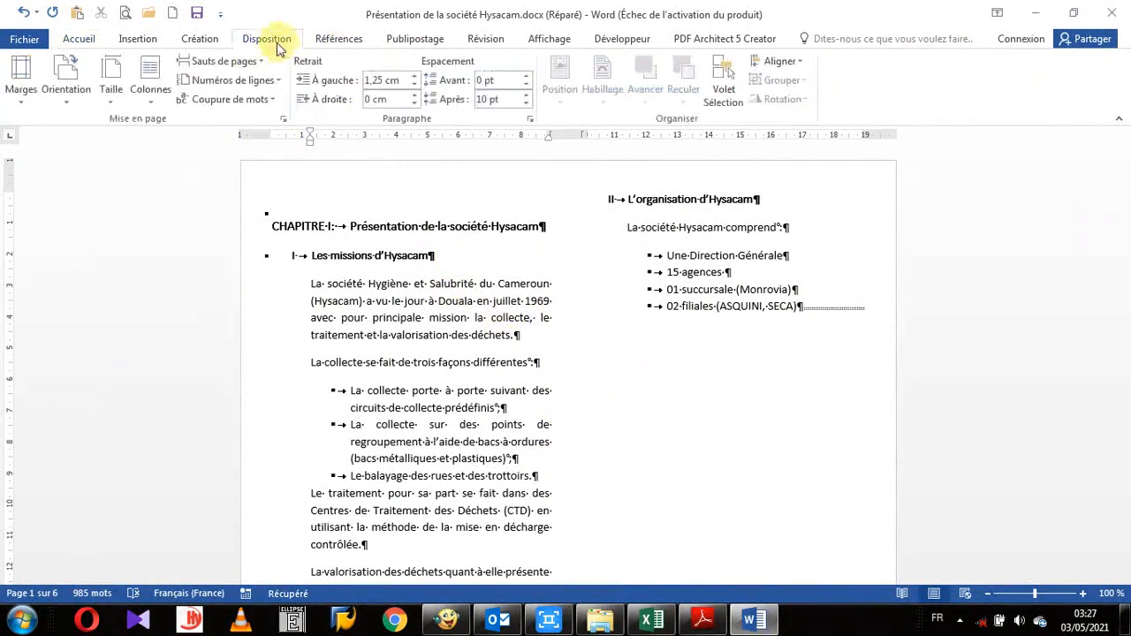
left_click(154, 112)
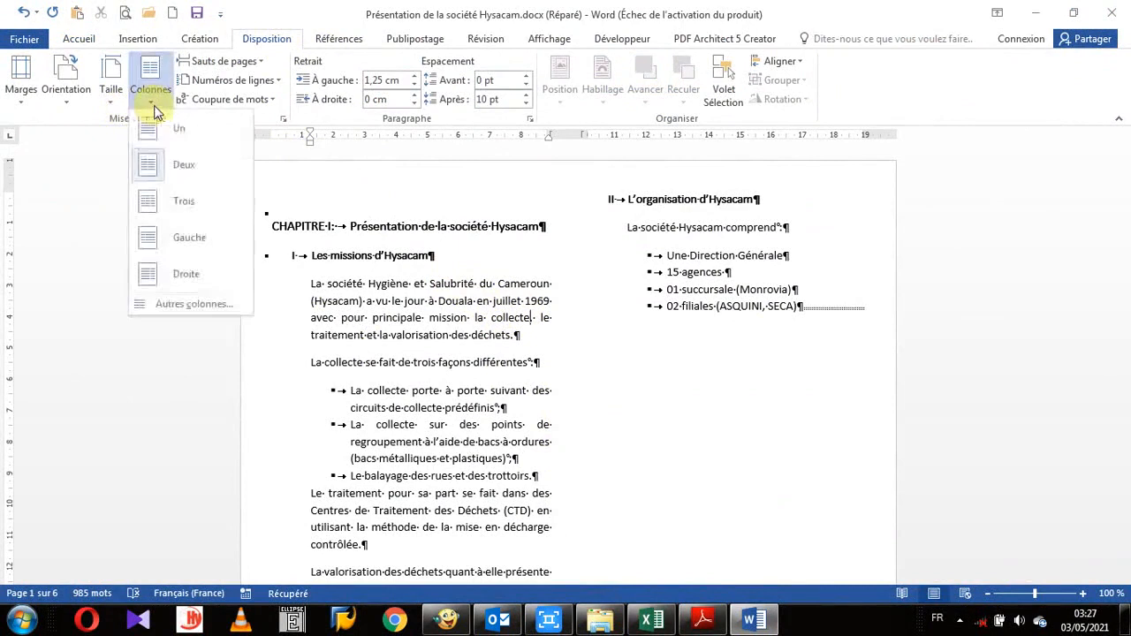
left_click(145, 128)
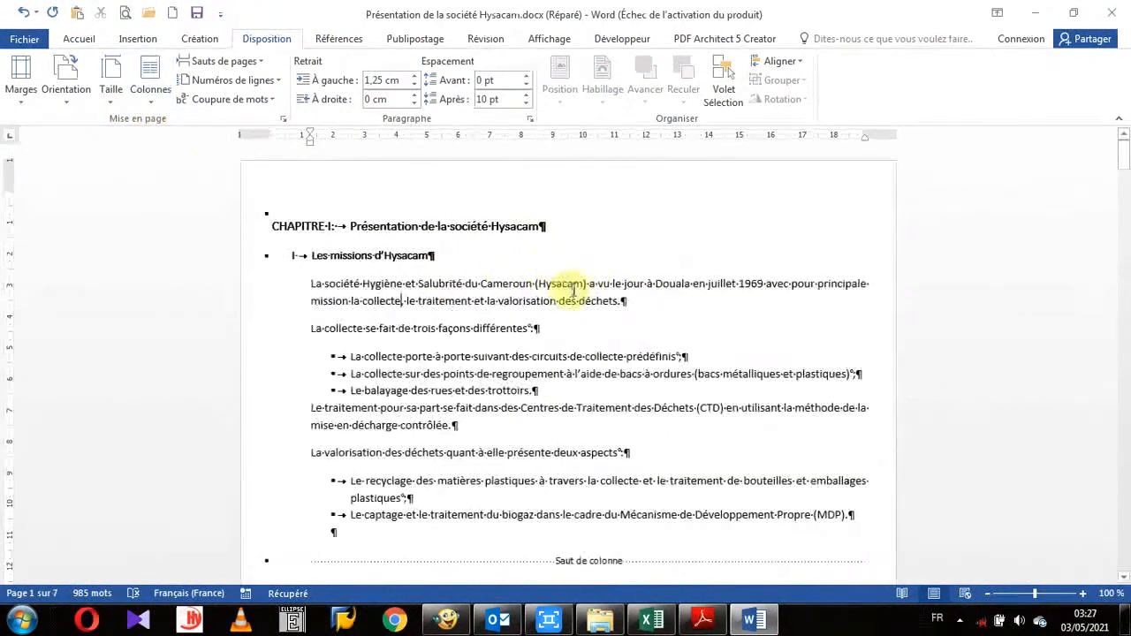
Step: Delete the column break before the heading L'organisation d'Hysacam and check the layout of the following pages
scroll(569, 290, "down", 14)
scroll(561, 296, "down", 5)
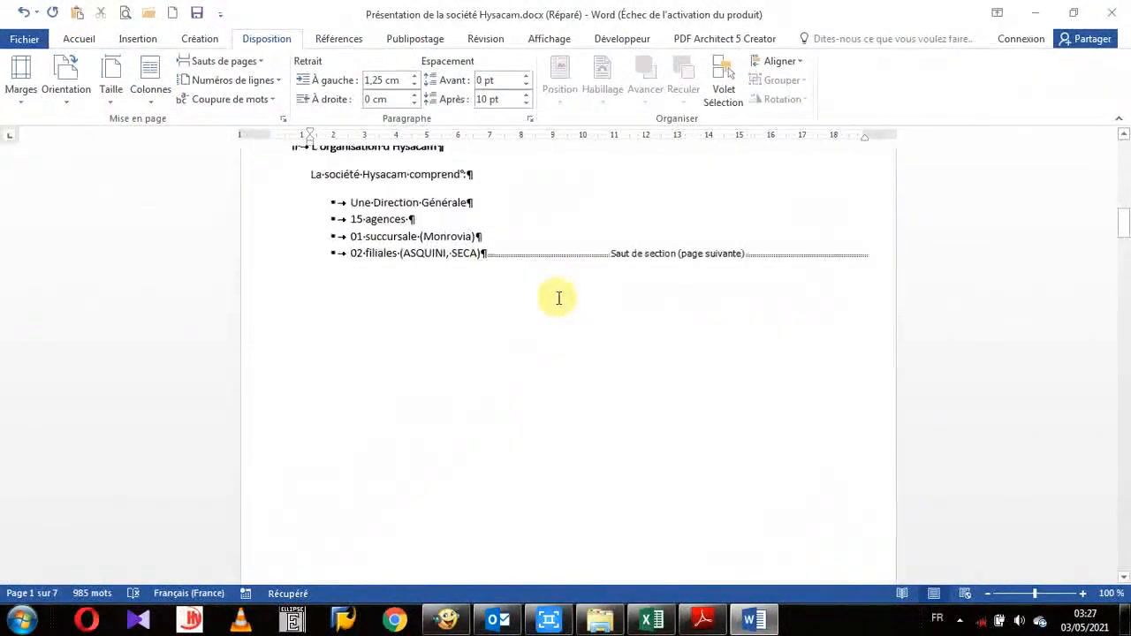
scroll(557, 297, "up", 8)
scroll(558, 297, "up", 6)
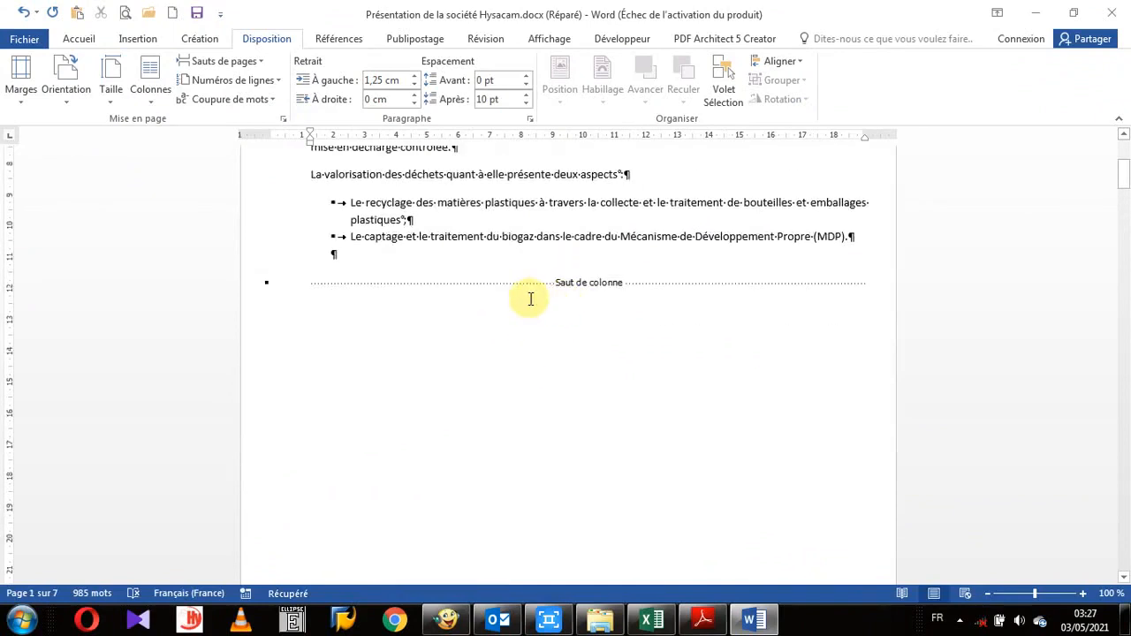
left_click(252, 291)
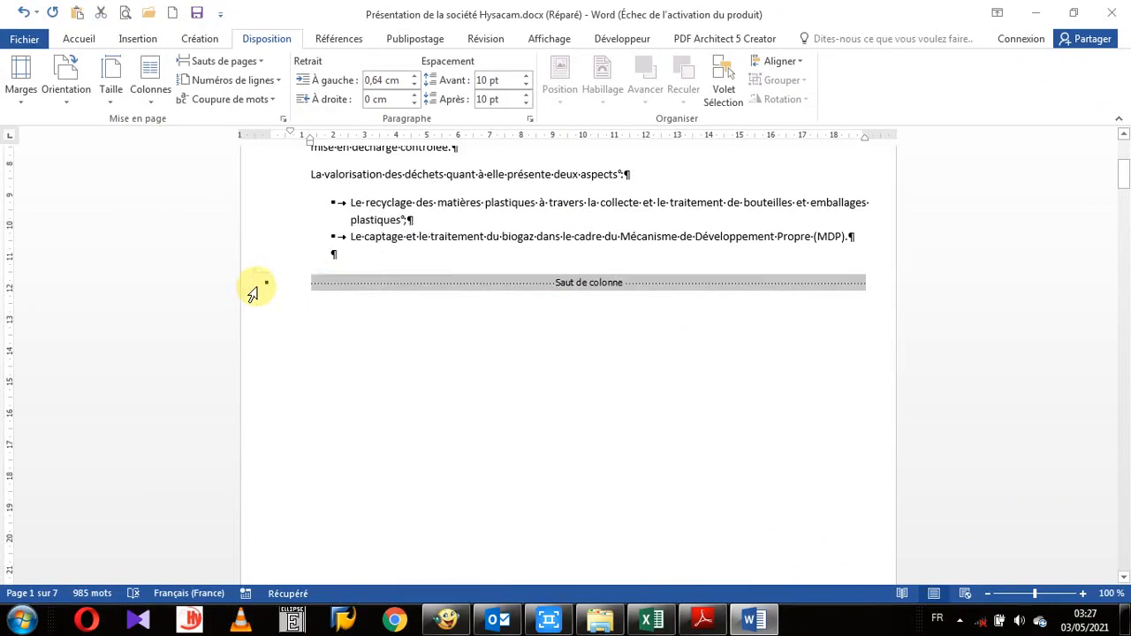
key("Delete")
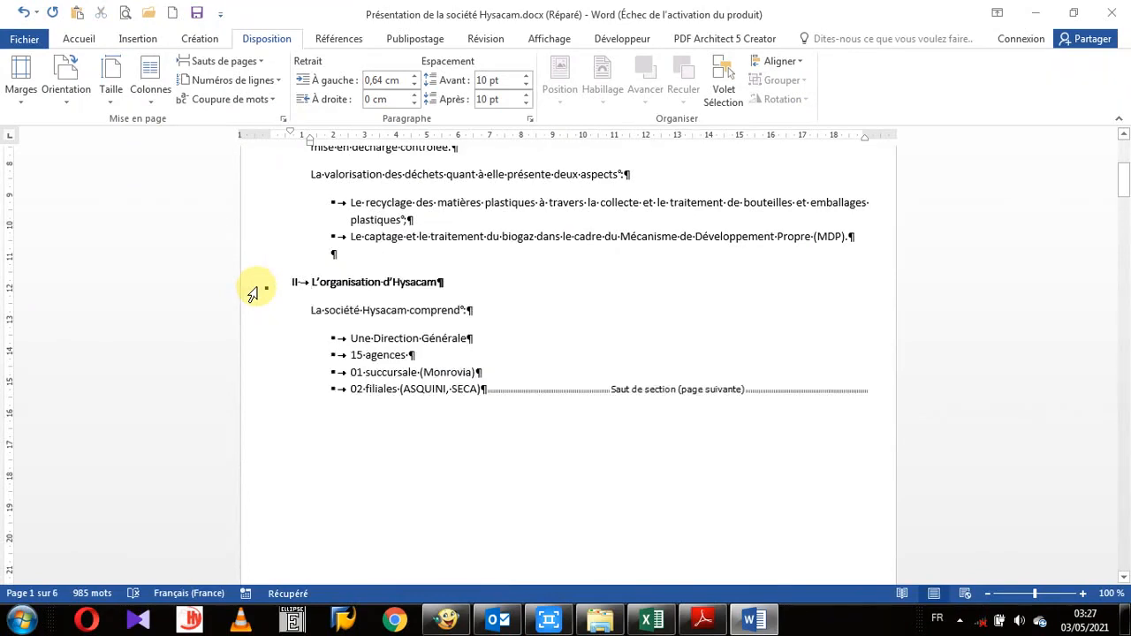
scroll(538, 351, "down", 10)
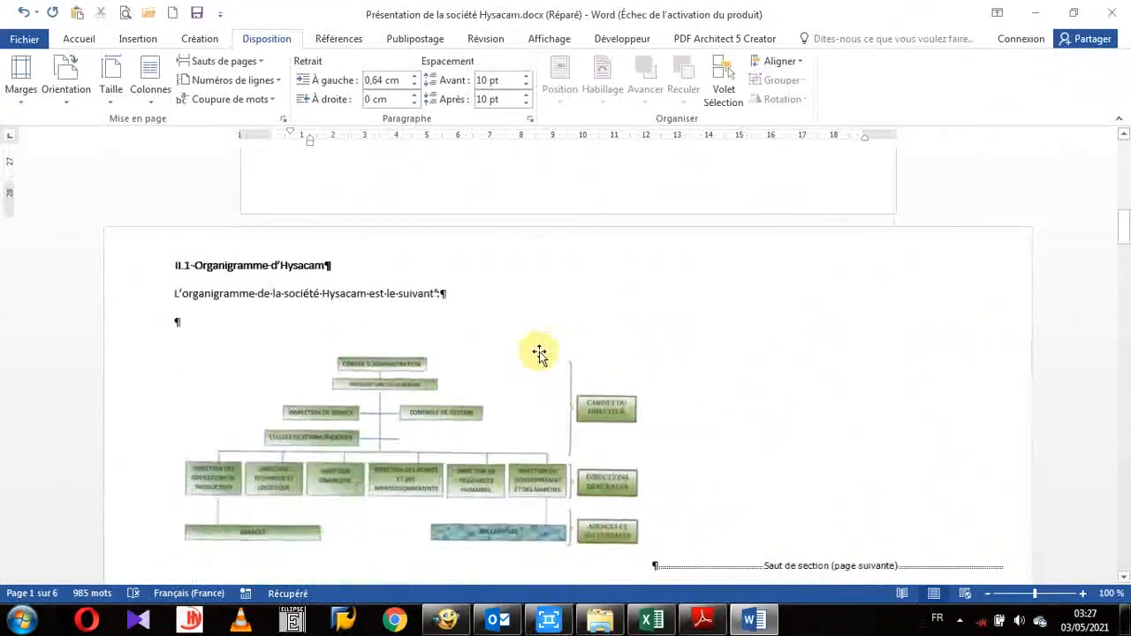
scroll(539, 353, "up", 10)
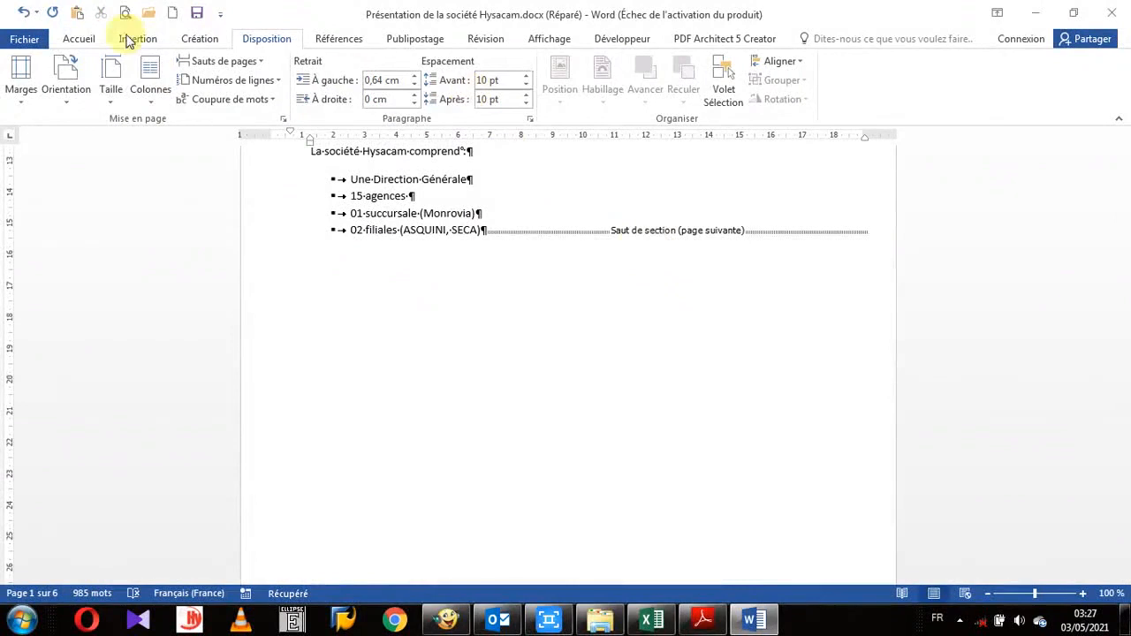
left_click(79, 39)
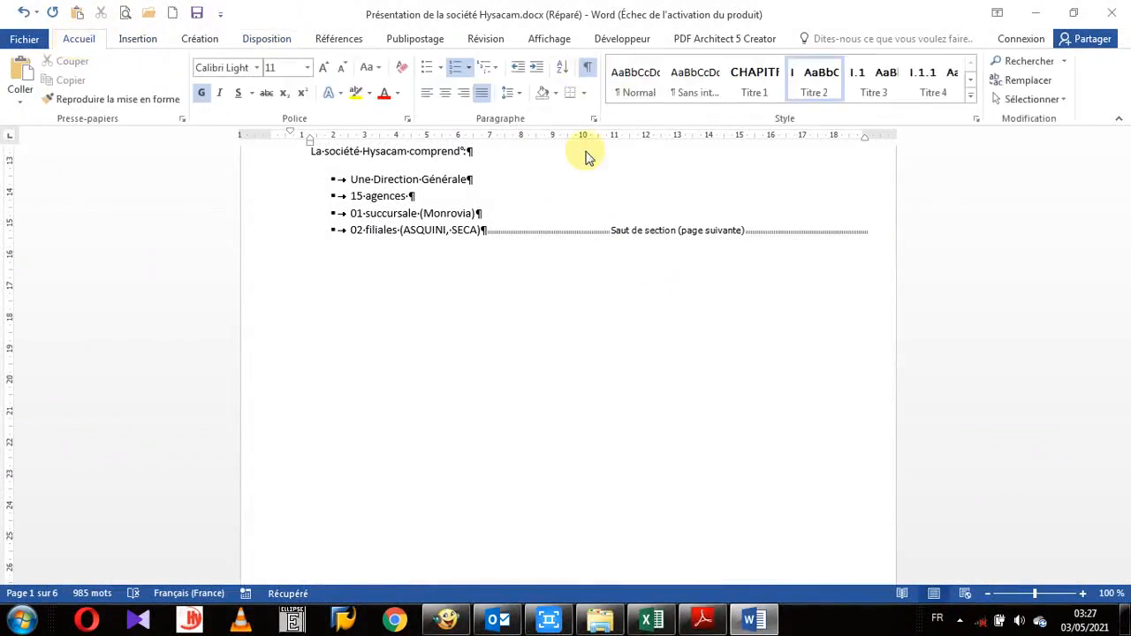